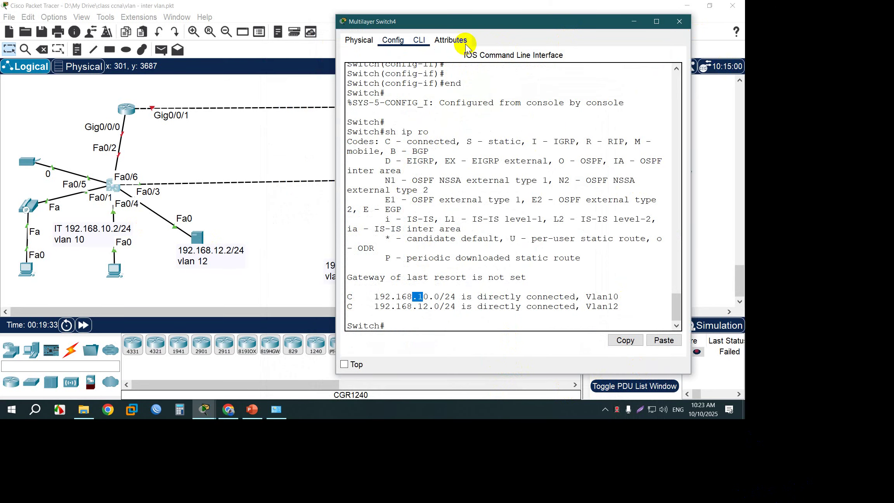
- Check the port mode of FastEthernet0/6 on Multilayer Switch4 and set the port to trunk mode with sw m t
left_click(393, 40)
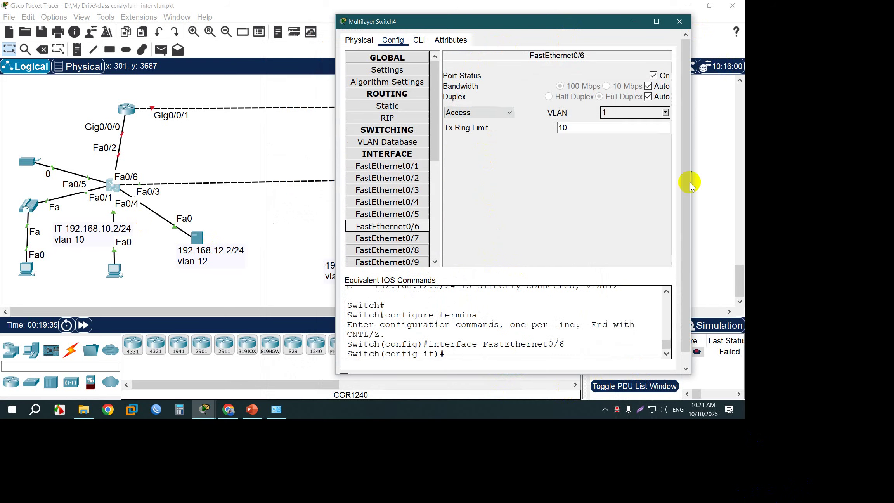
key("alt+Down")
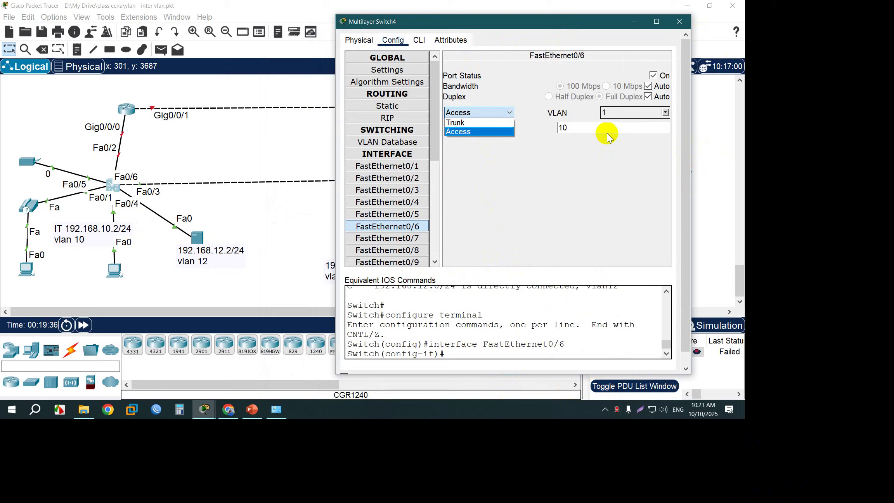
key("Return")
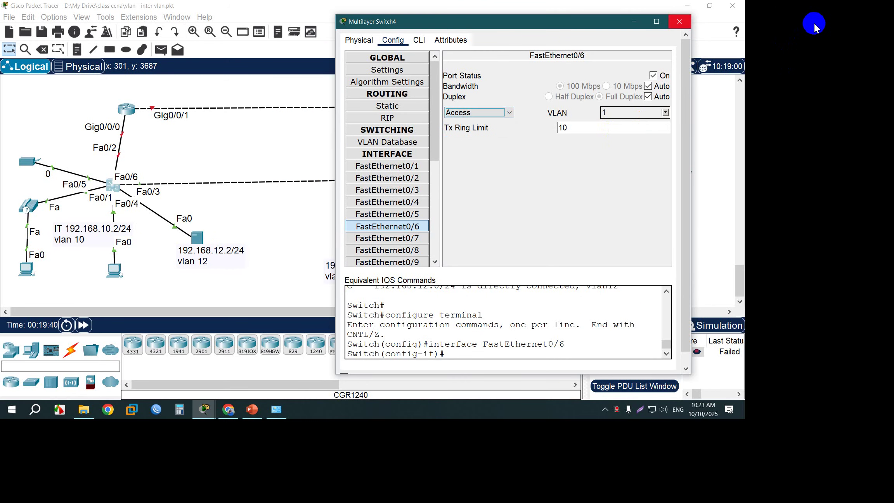
left_click(679, 21)
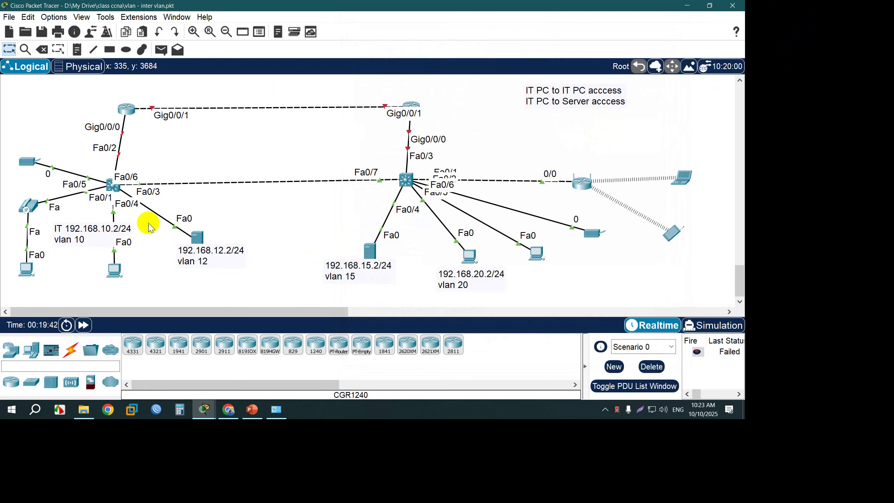
left_click(405, 180)
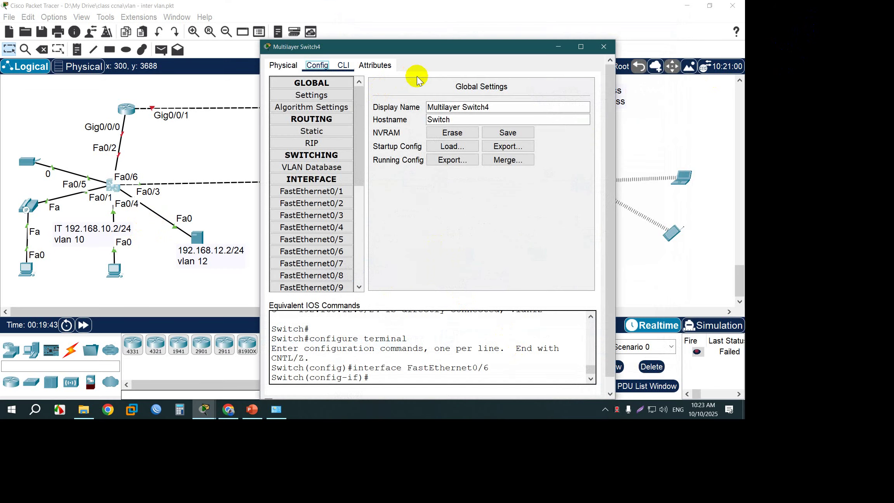
left_click(343, 65)
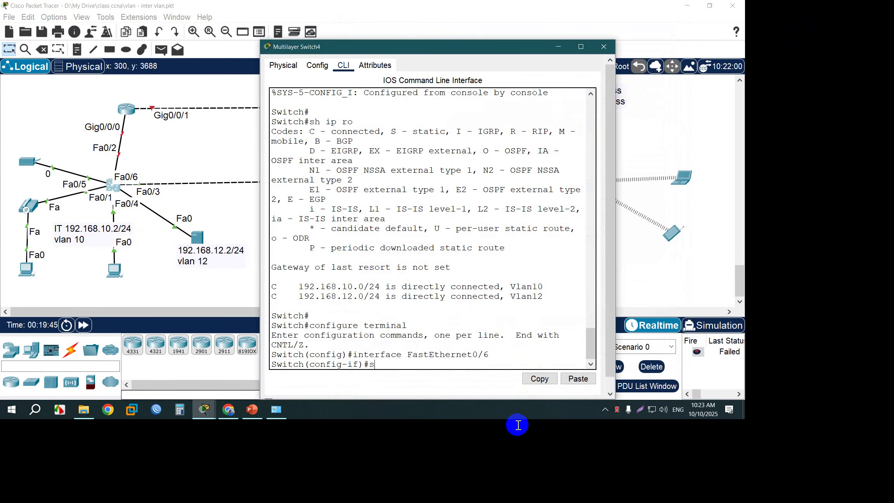
key("Return")
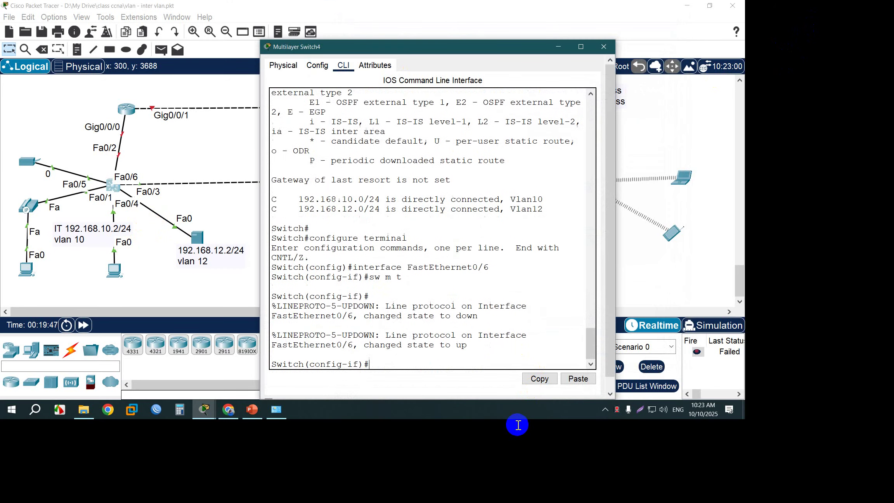
left_click(722, 63)
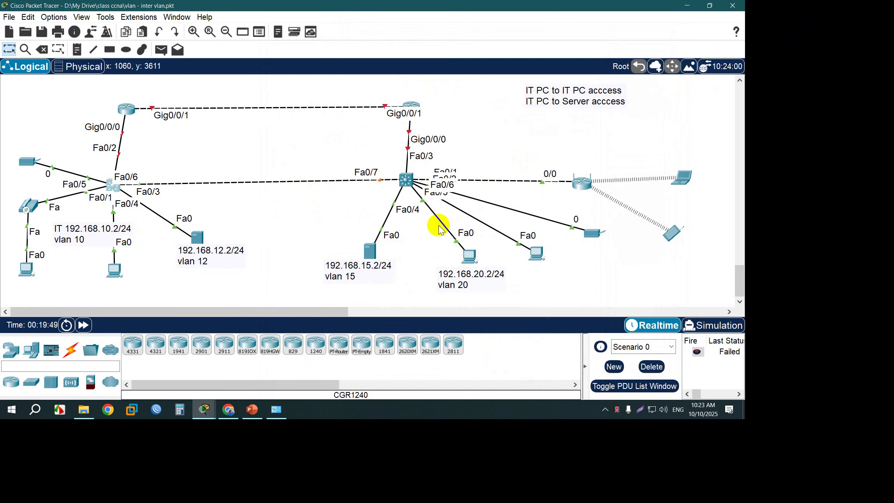
- On Multilayer Switch5, re-enter interface f0/7 from global configuration mode and set it to trunk mode with sw m t
left_click(494, 214)
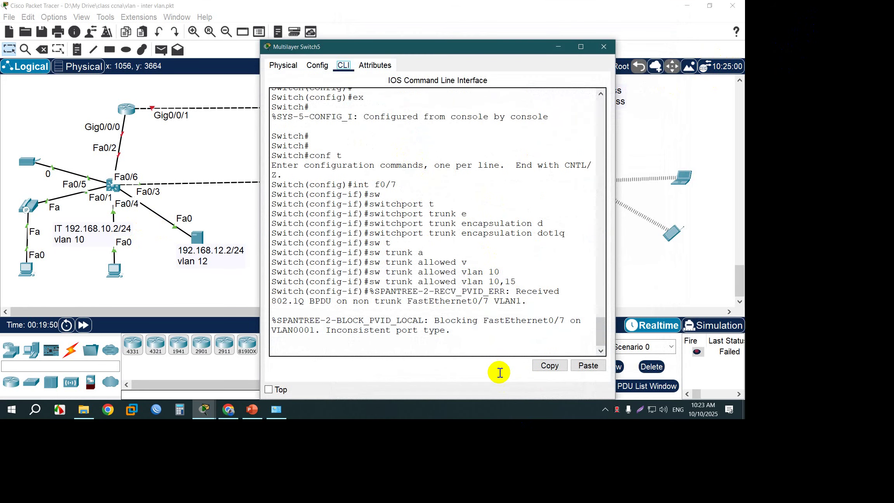
key("Return")
key("Return")
type("e")
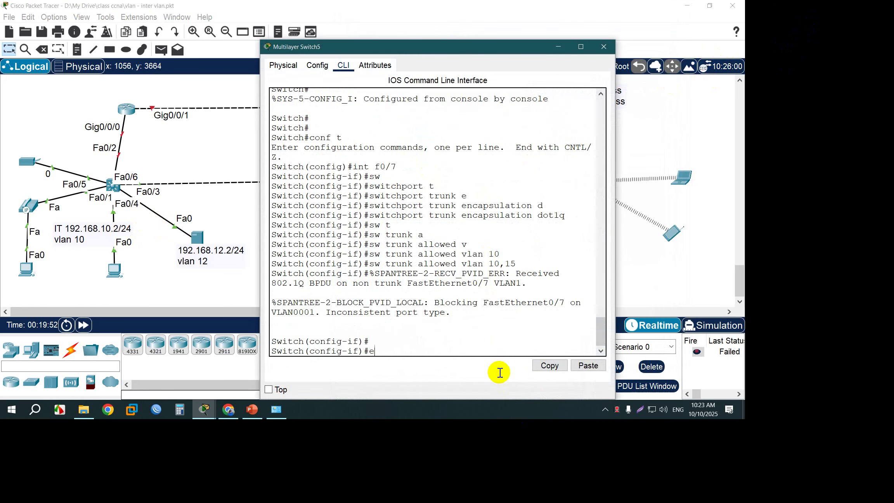
type("x")
key("Return")
key("Return")
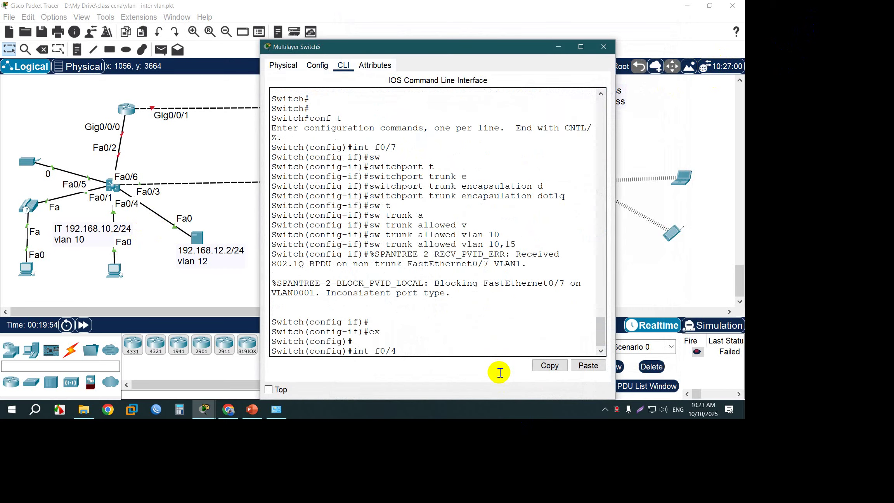
type("int f0/7")
key("Return")
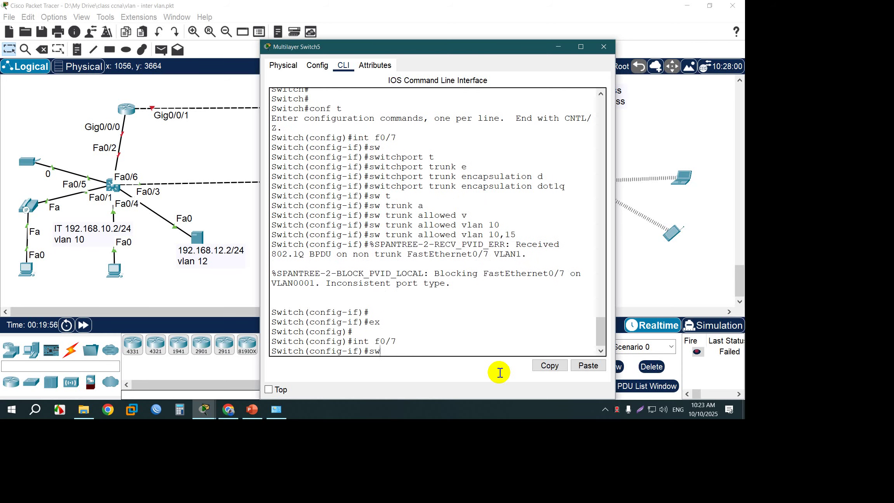
type("sw m t\\")
key("BackSpace")
key("Return")
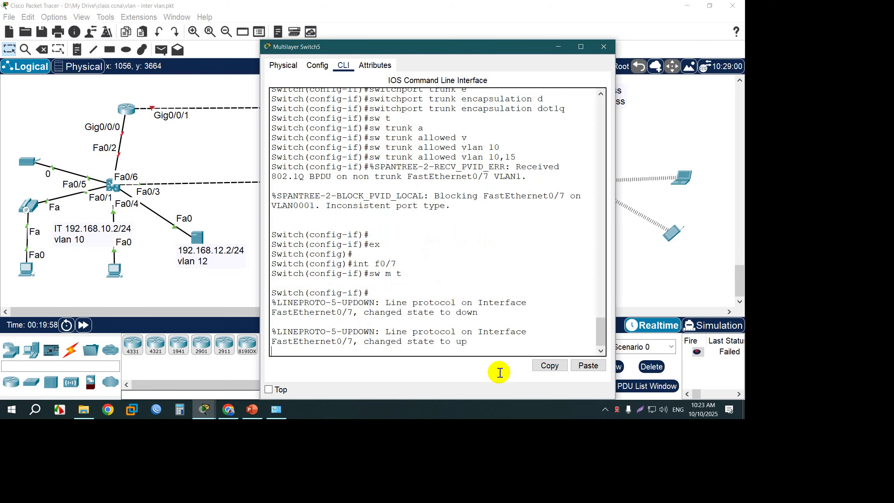
- Close the Multilayer Switch5 window and delete the PDU results of Scenario 0
left_click(604, 47)
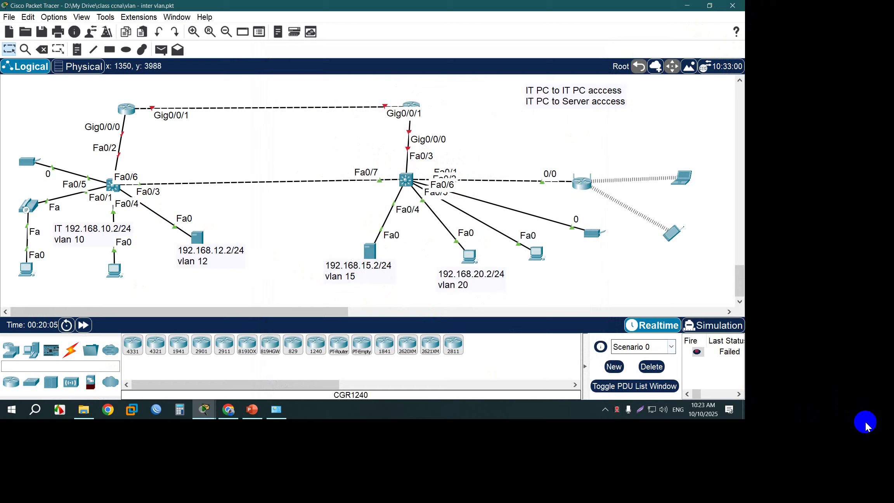
left_click(651, 367)
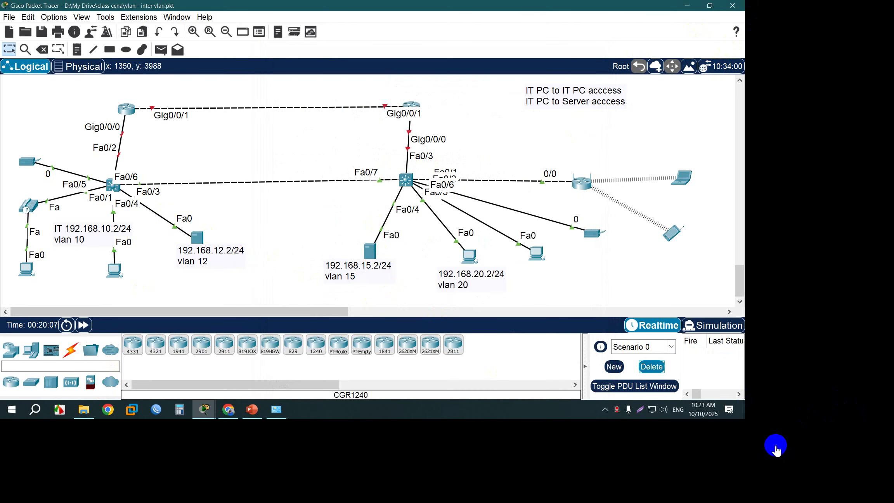
- Check the port mode and allowed VLANs of FastEthernet0/6 in the Multilayer Switch4 configuration
mouse_move(160, 230)
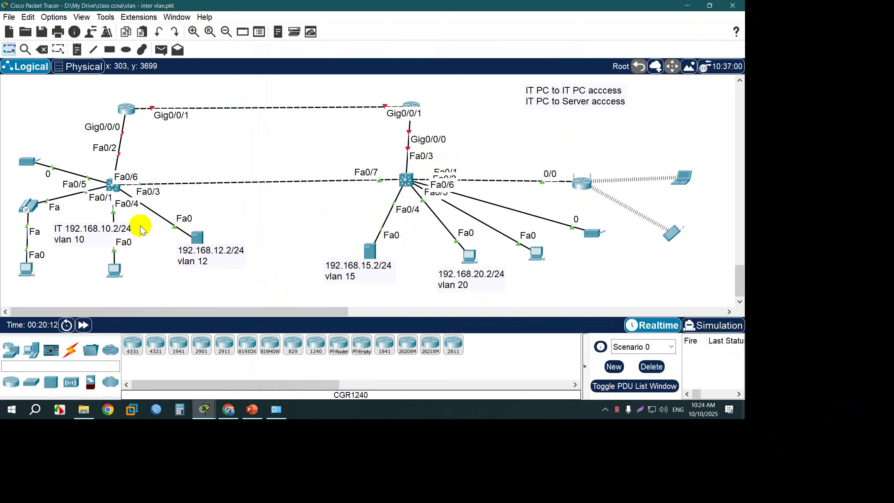
left_click(406, 180)
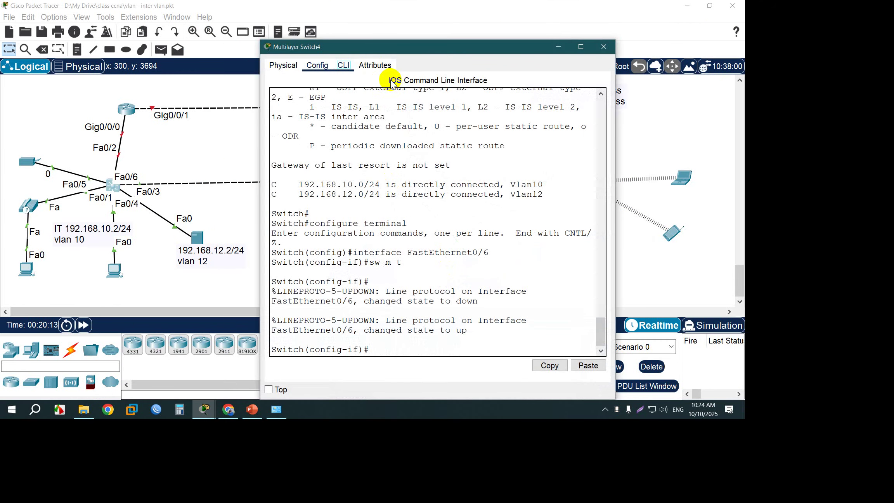
left_click(317, 65)
key("Down")
key("Down")
key("Down")
key("Down")
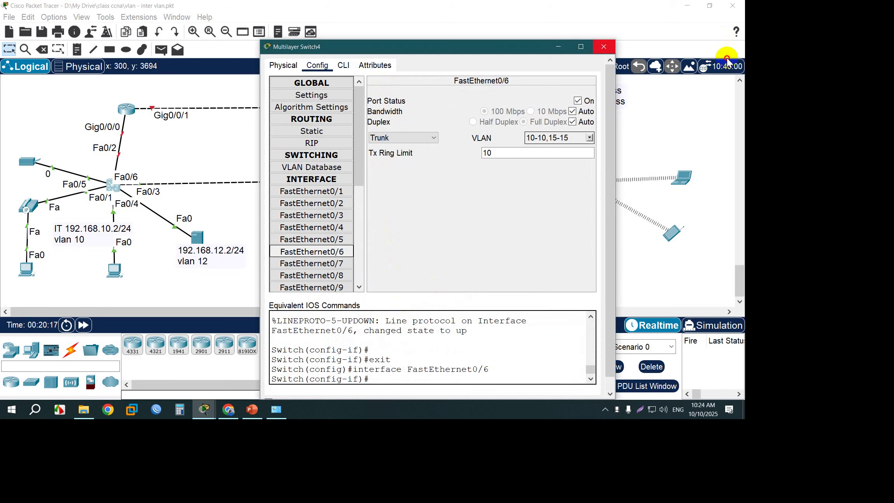
left_click(603, 47)
- Check the port mode and allowed VLANs of FastEthernet0/7 in the Multilayer Switch5 configuration
left_click(406, 179)
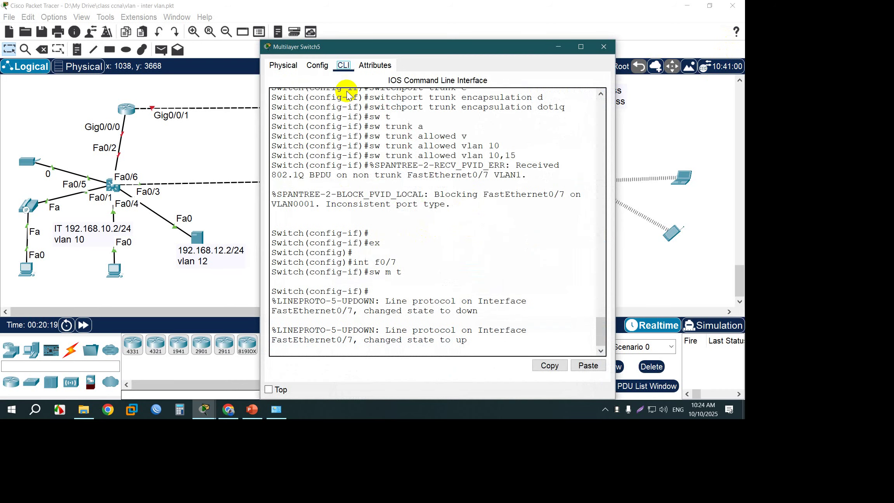
left_click(317, 65)
key("Down")
key("Down")
key("Down")
key("Down")
key("Down")
key("Down")
key("Down")
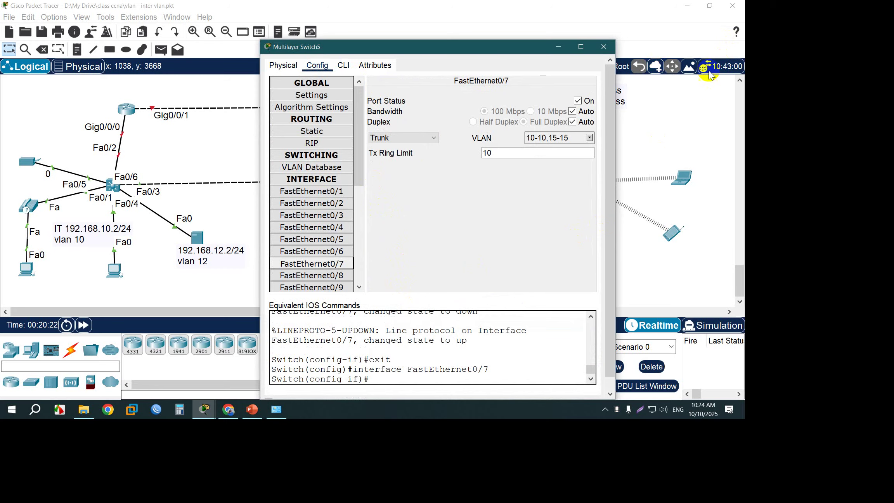
left_click(726, 54)
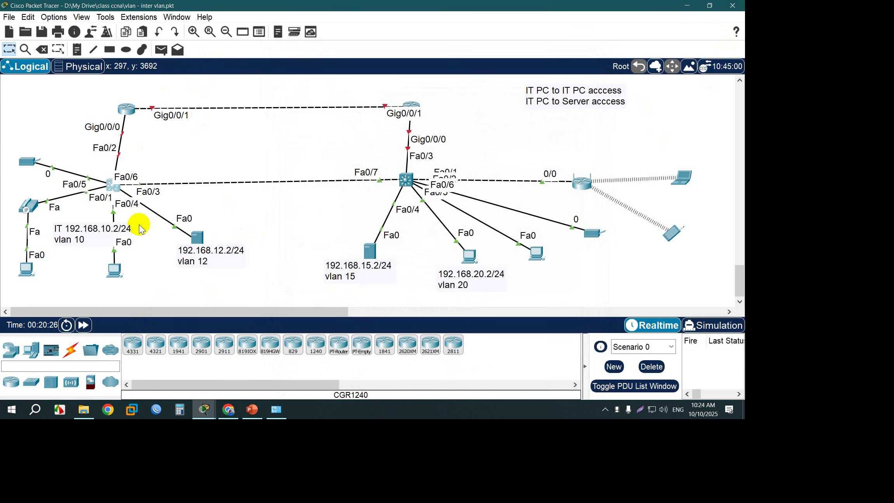
- Return Multilayer Switch4 to privileged mode with end and display its routing table with sh ip ro
left_click(113, 185)
key("Right")
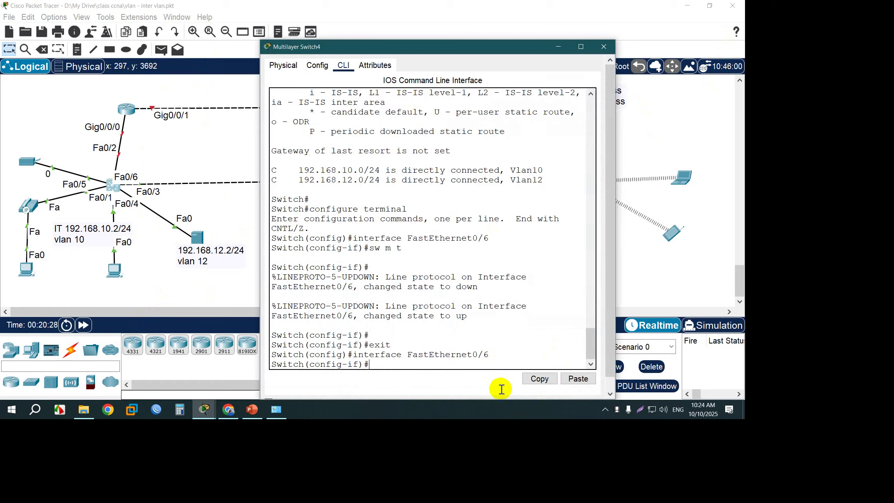
key("Return")
key("Return")
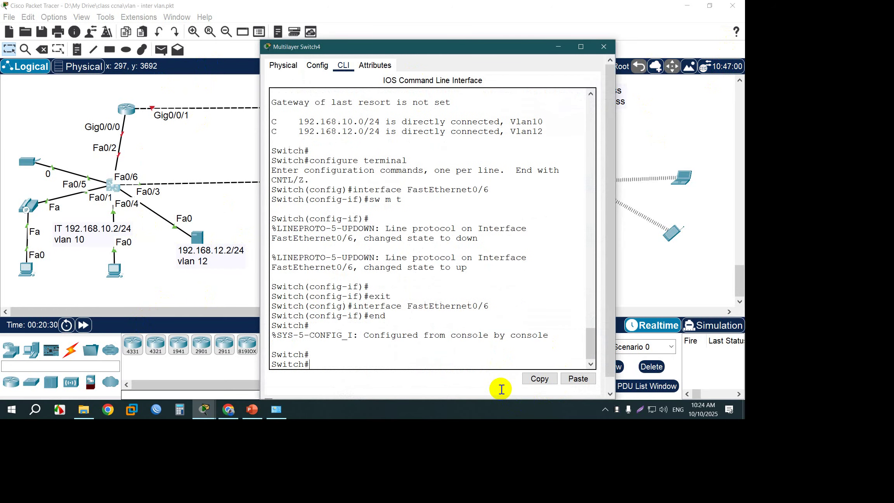
type("sh ip ro")
key("Return")
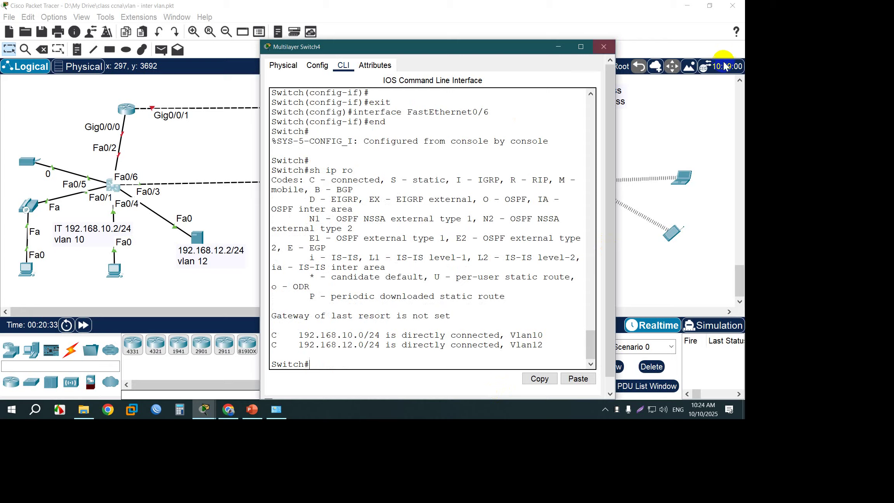
left_click(604, 46)
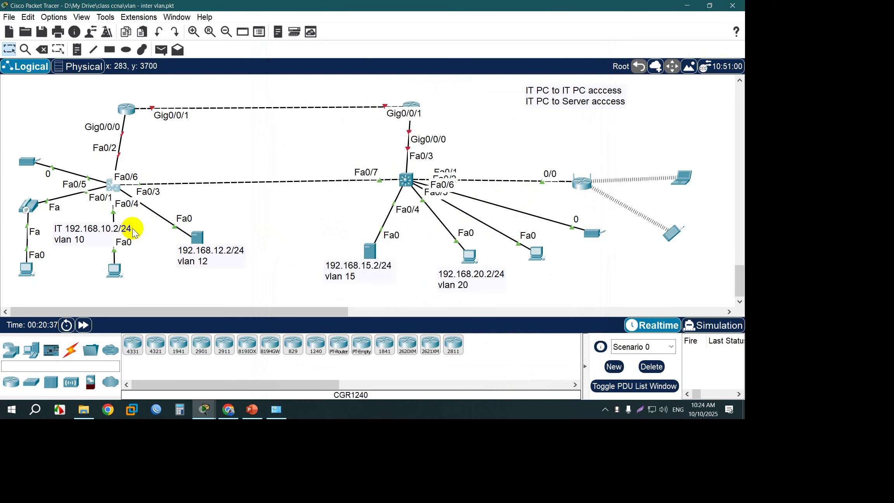
- Inspect the list of VLANs selectable for the FastEthernet0/6 trunk on Multilayer Switch4 without changing the selection
left_click(112, 185)
left_click(317, 65)
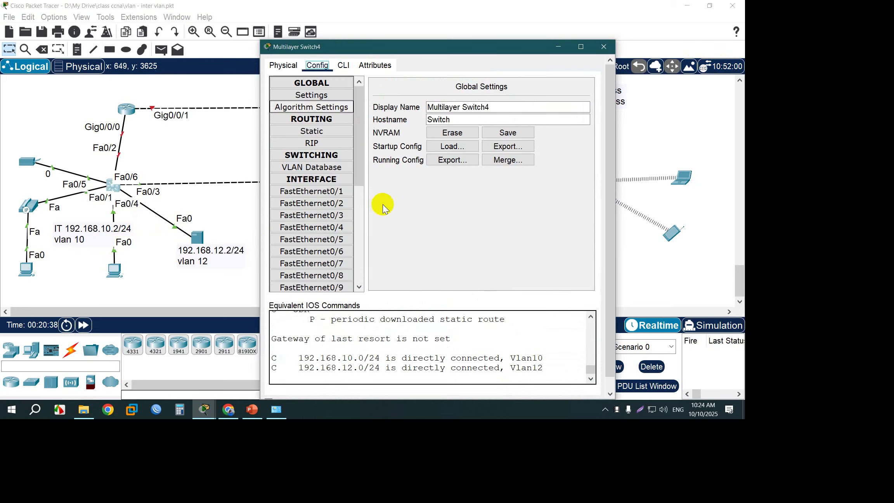
key("Down")
key("Down")
key("Down")
key("Down")
key("Down")
key("Down")
key("Down")
key("Down")
key("Down")
key("Down")
key("Down")
key("Down")
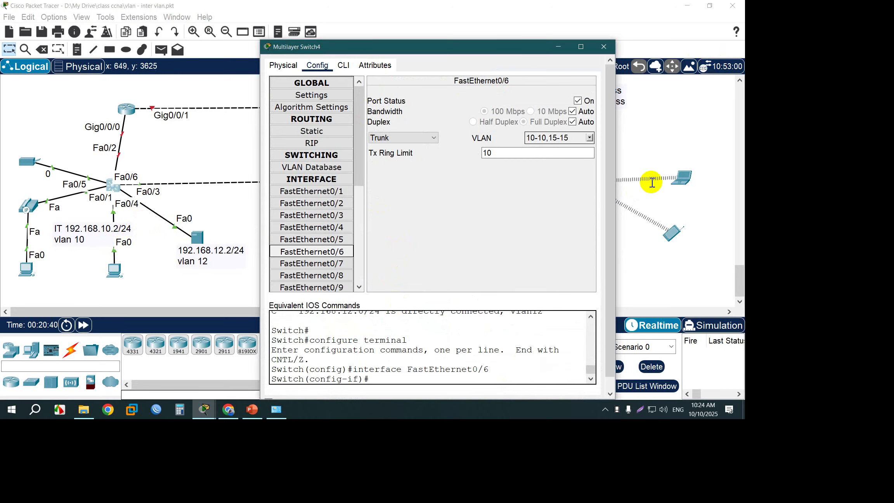
key("alt+Down")
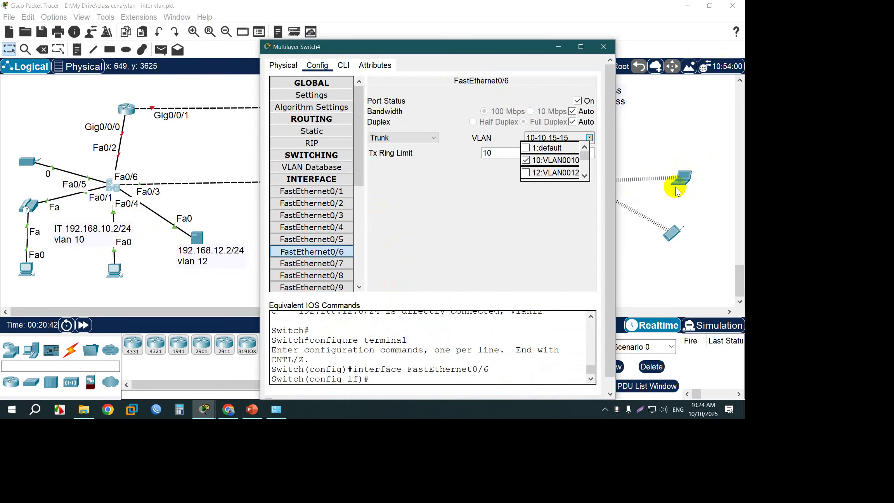
key("End")
key("Home")
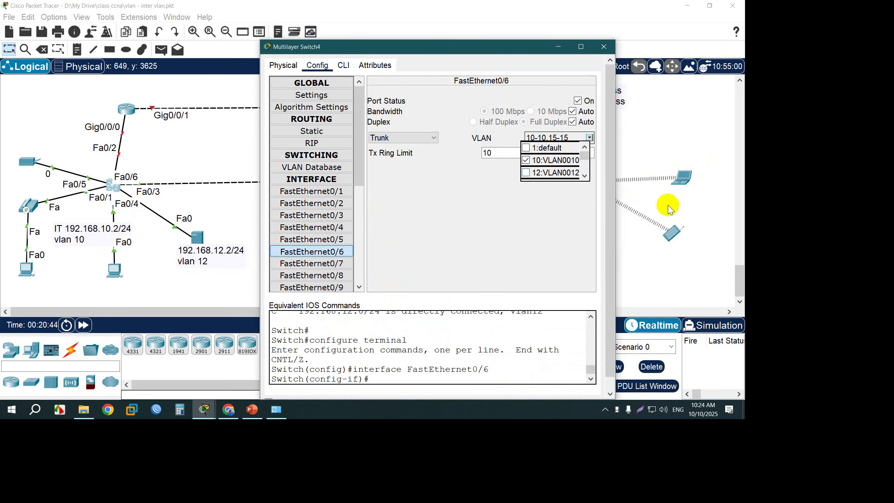
left_click(574, 231)
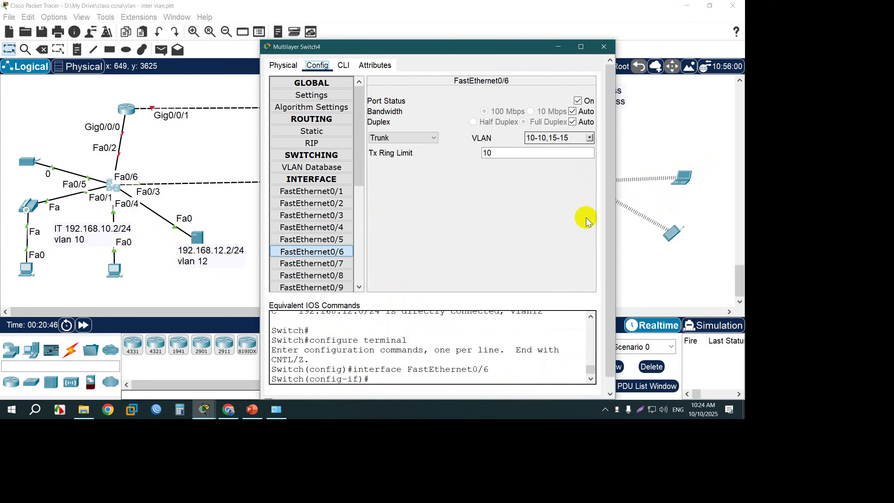
left_click(643, 83)
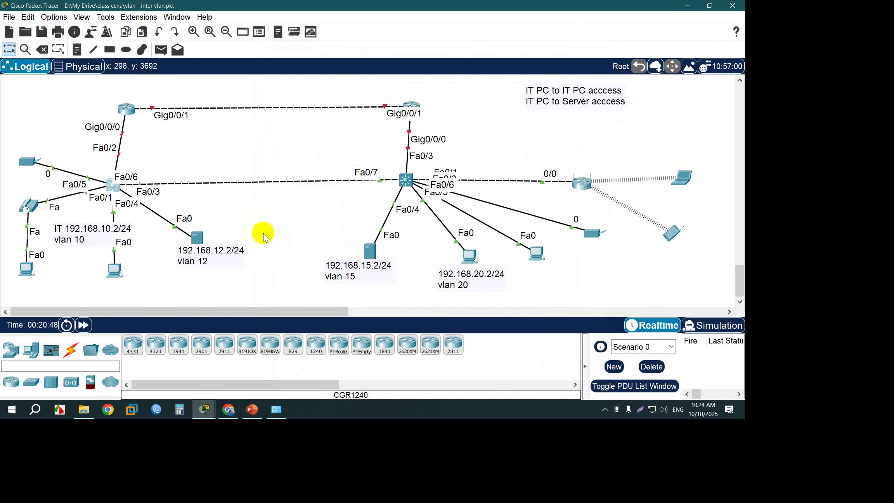
left_click(405, 179)
left_click(343, 65)
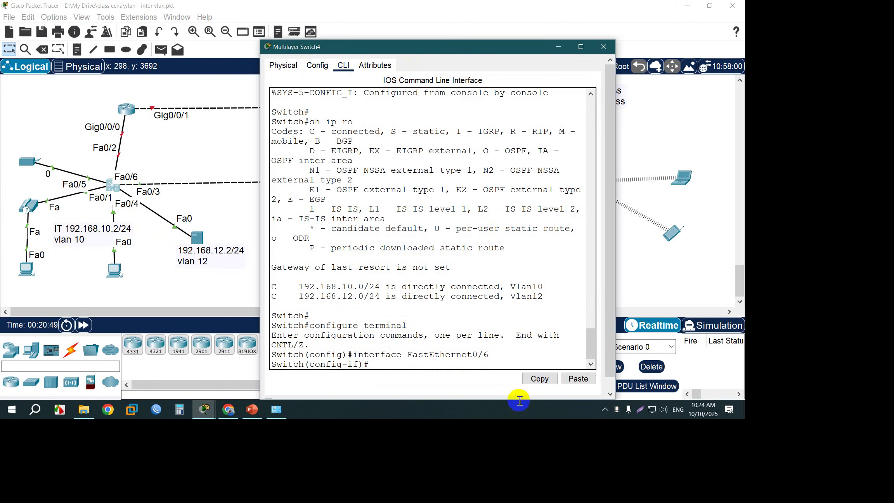
key("Return")
key("Return")
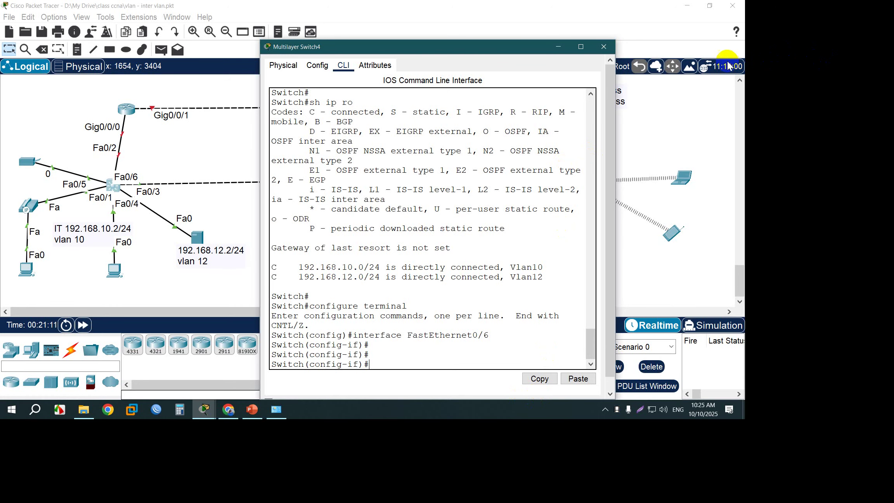
left_click(305, 221)
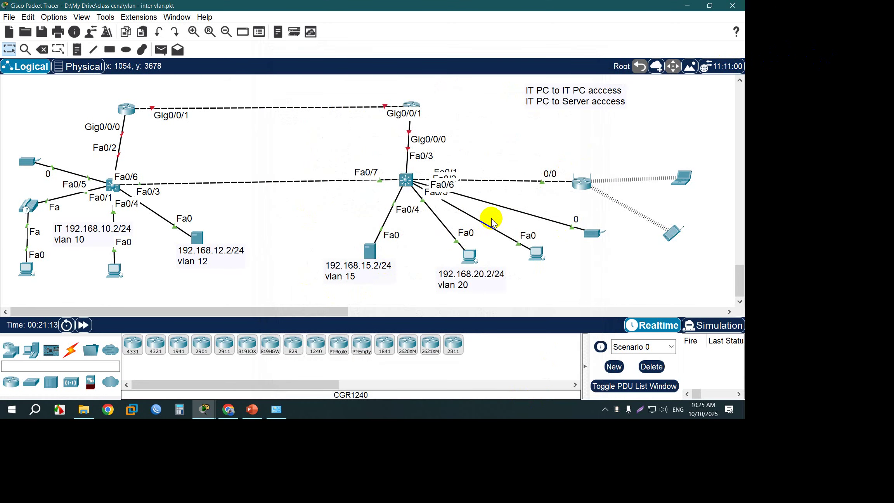
- Add VLAN 10 with the name VLAN10 to the VLAN database of Multilayer Switch5
left_click(406, 179)
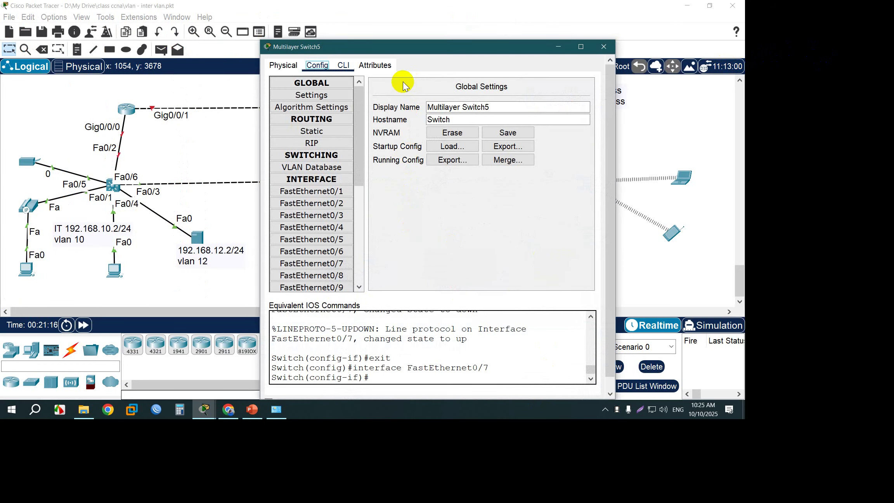
key("Tab")
key("Down")
key("Down")
key("Down")
key("Down")
key("Down")
key("Down")
key("Down")
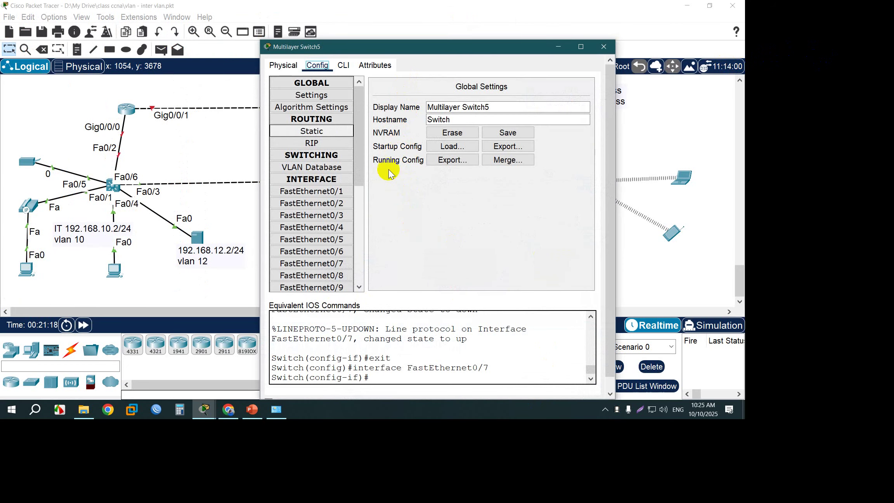
key("Return")
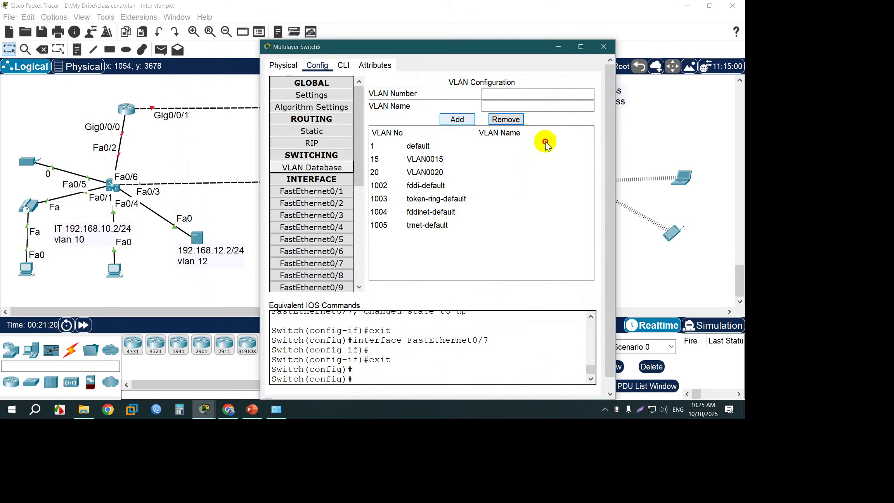
key("Return")
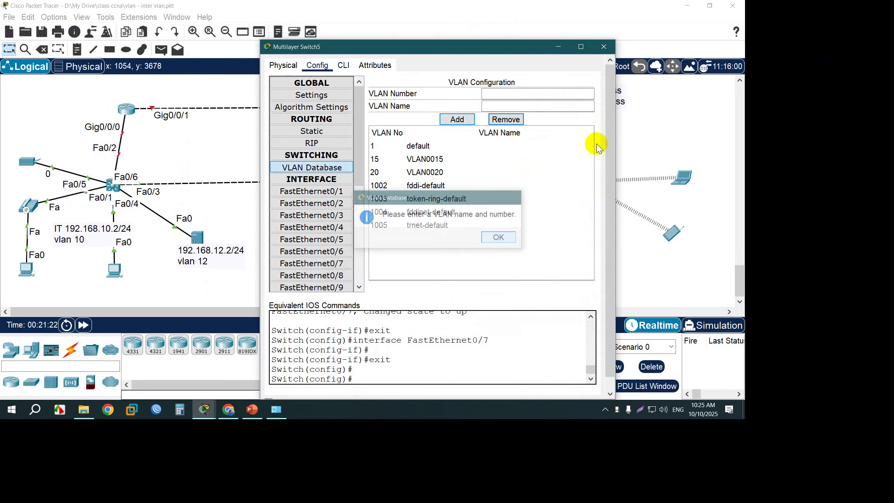
type("10")
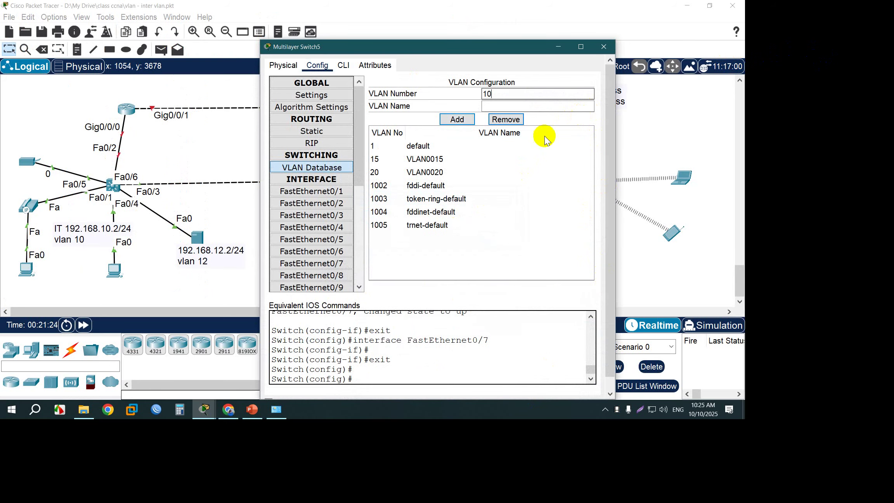
key("Tab")
type("VLAN10")
key("Return")
key("Tab")
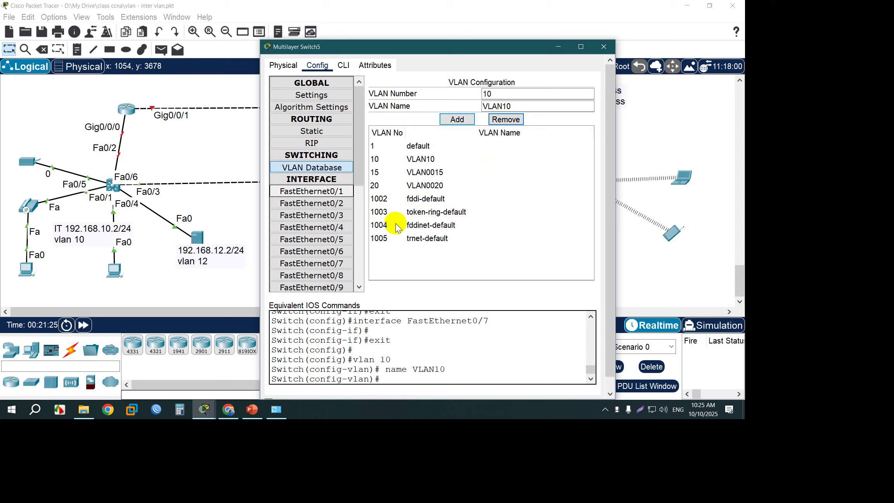
key("Tab")
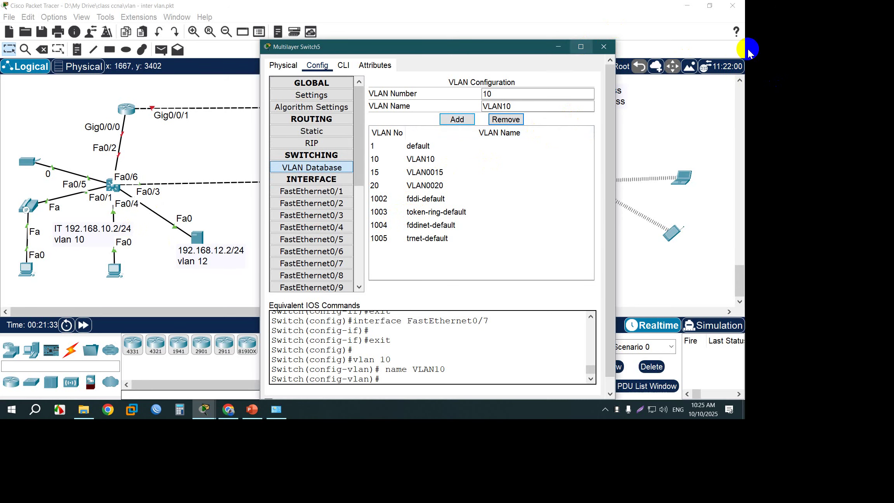
left_click(691, 84)
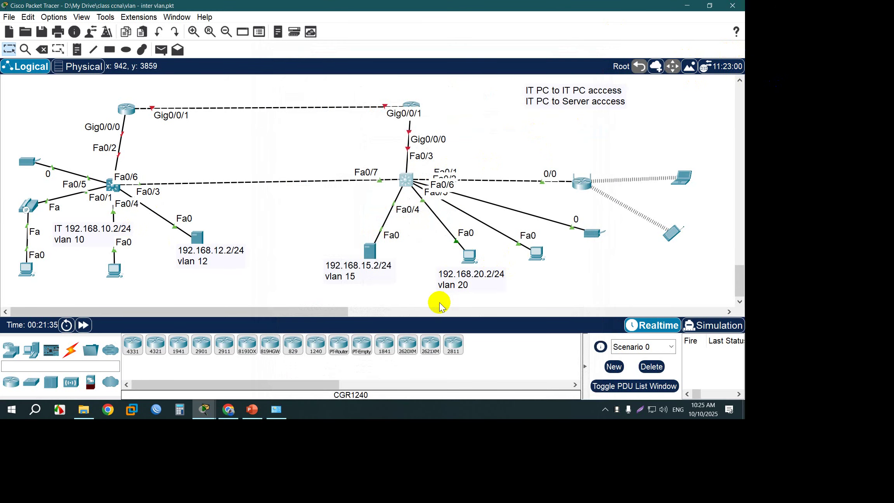
- Assign access VLAN 10 to FastEthernet0/4 on Multilayer Switch5 and close its configuration window
left_click(370, 251)
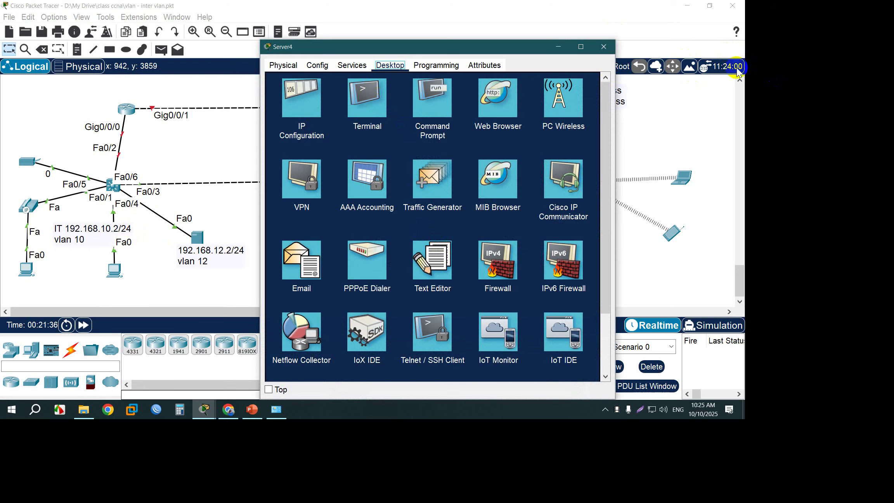
left_click(499, 209)
left_click(489, 215)
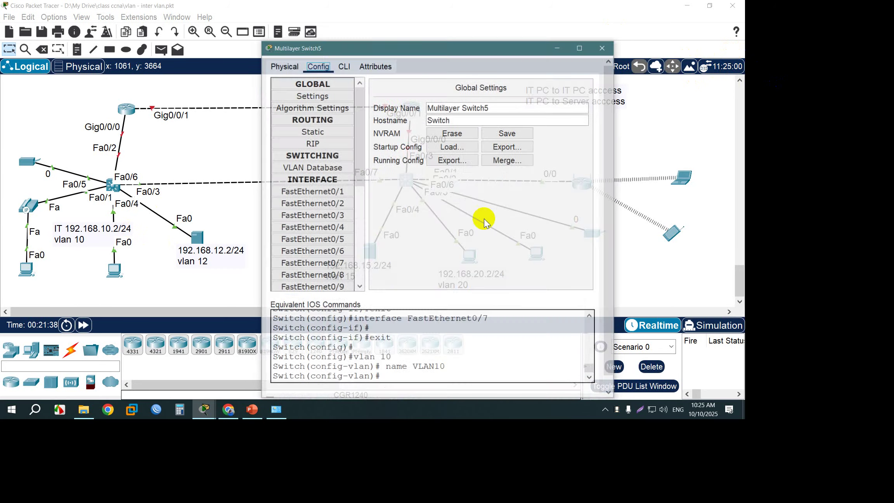
key("Down")
key("Down")
key("Down")
key("Down")
key("Down")
key("Down")
key("Down")
key("Down")
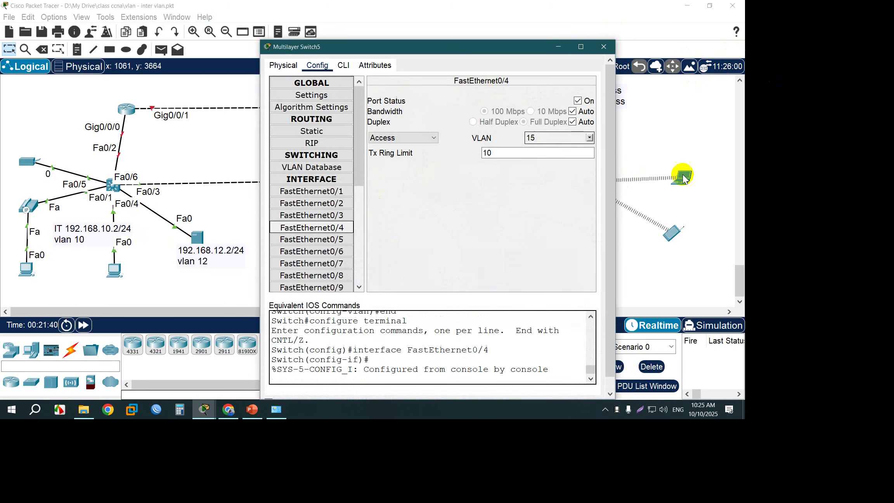
key("alt+Down")
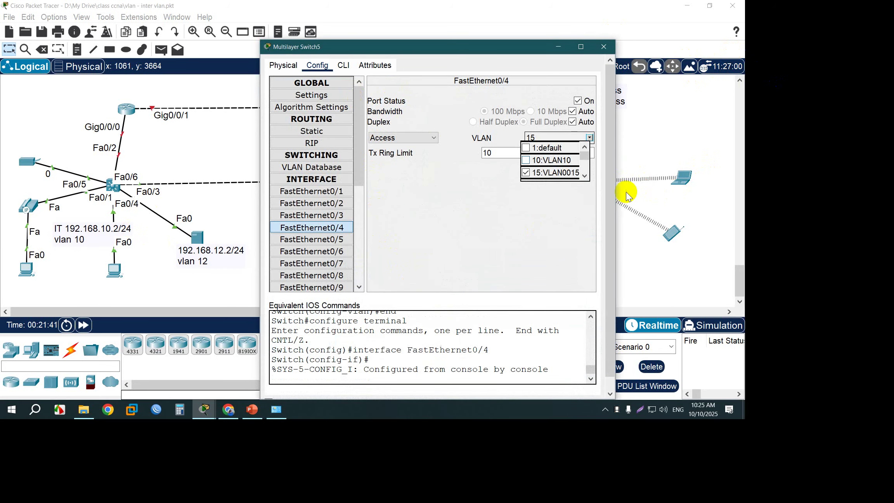
key("Up")
key("Return")
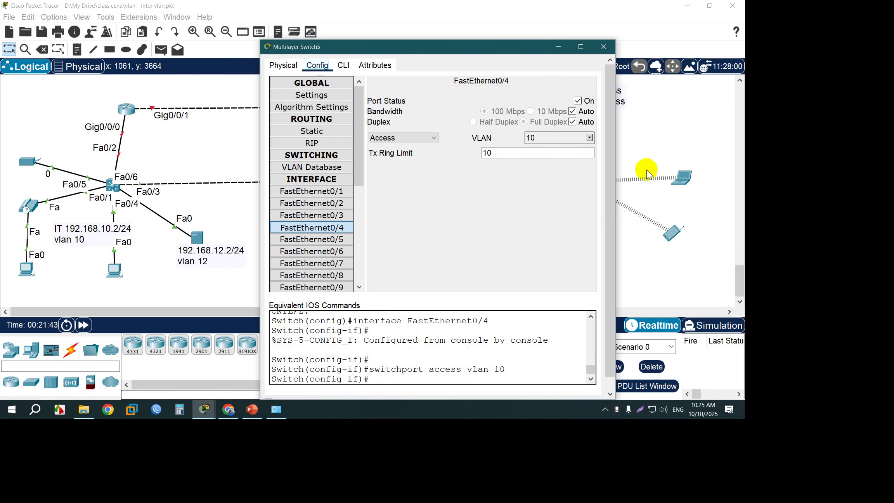
left_click(604, 46)
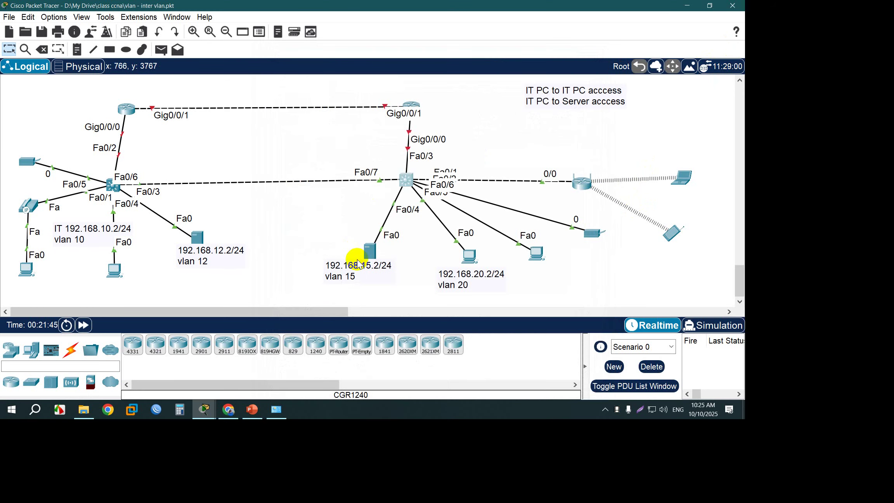
- Test connectivity from the vlan 10 PC to the vlan 15 server with a simple PDU, and fire it again
left_click(161, 50)
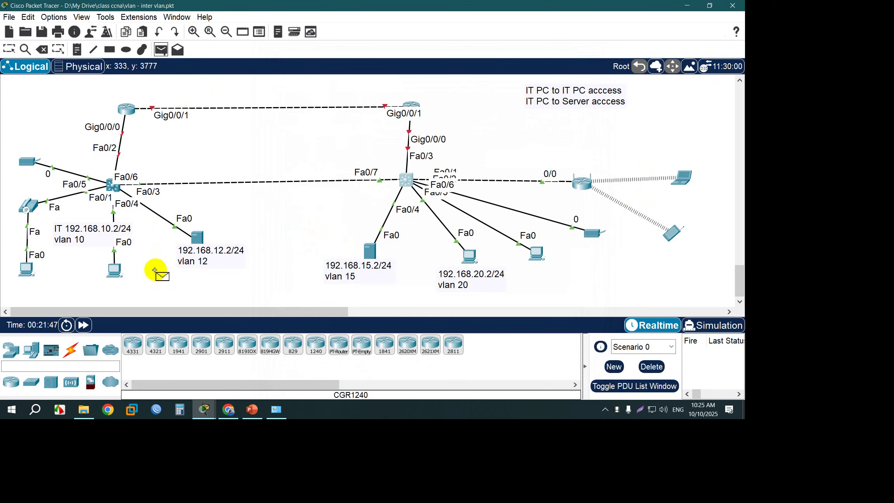
left_click(114, 269)
left_click(470, 256)
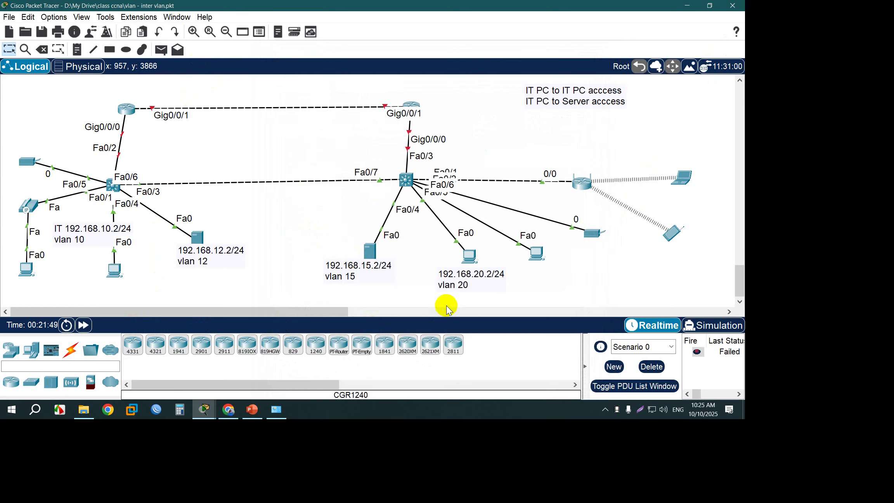
double_click(697, 351)
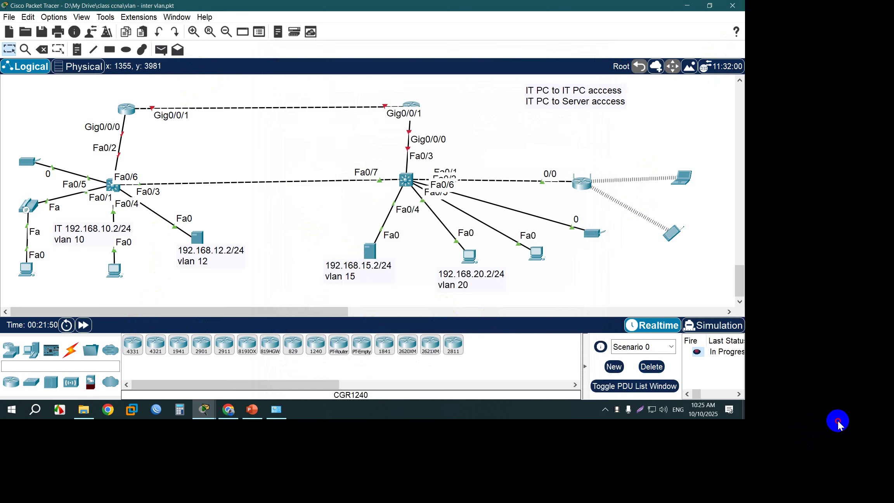
- Clear the PDU scenario and send a simple PDU from the vlan 12 server to the vlan 10 PC
left_click(652, 366)
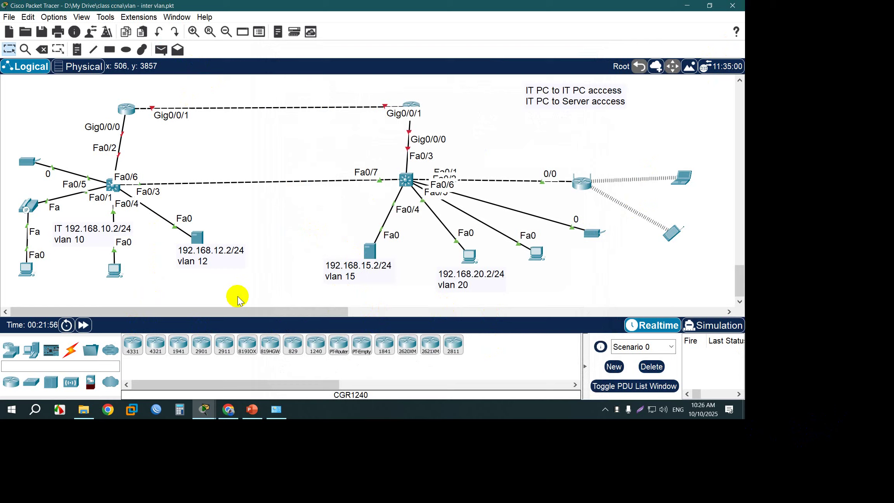
left_click(160, 50)
left_click(197, 237)
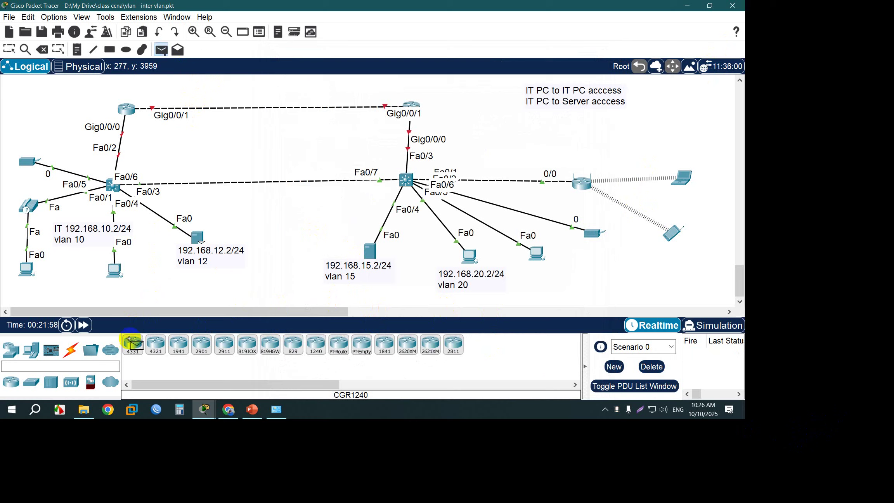
left_click(114, 270)
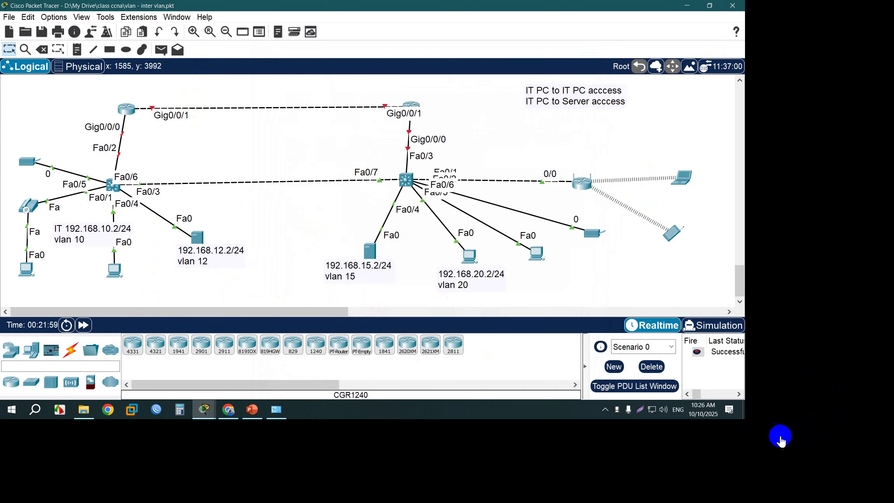
- Test connectivity from the vlan 15 server to the vlan 20 PC with a simple PDU
left_click(161, 49)
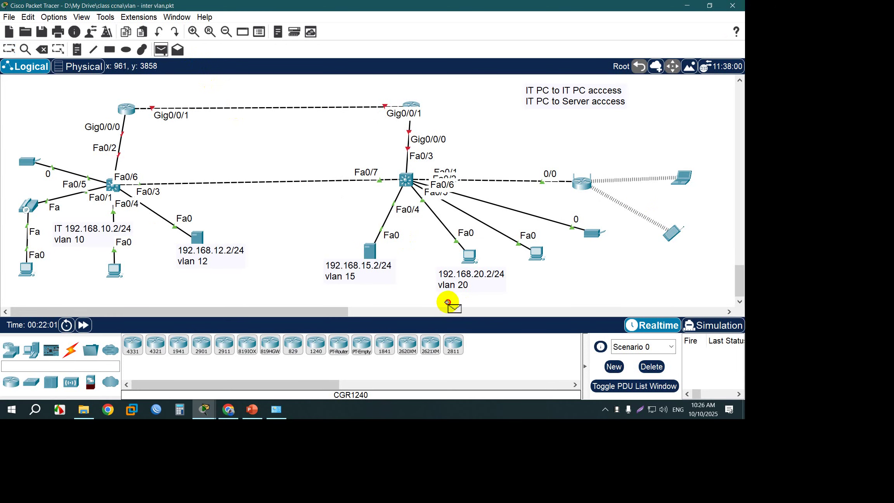
left_click(564, 306)
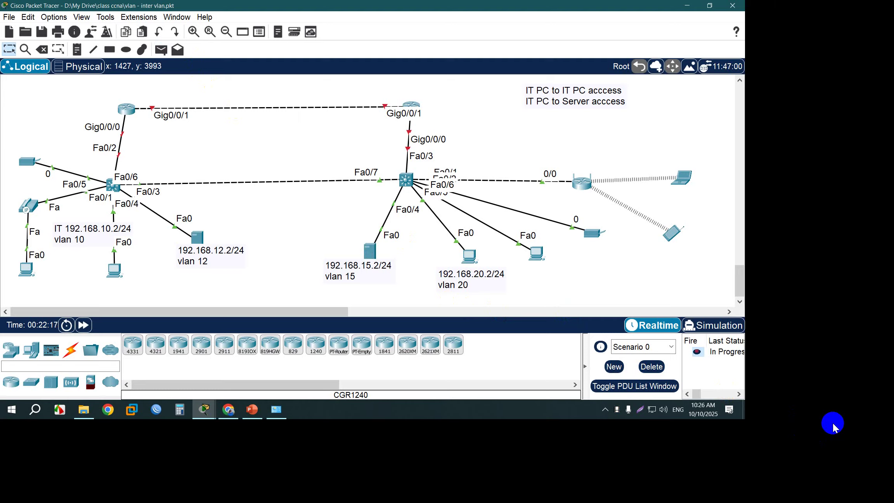
mouse_move(441, 311)
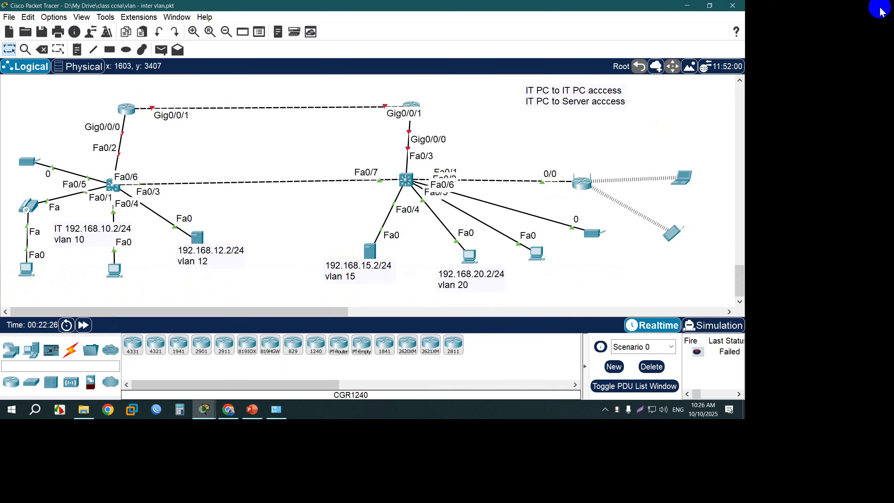
- Close the inter vlan lab and switch to the other open Packet Tracer workspace
left_click(733, 5)
left_click(408, 218)
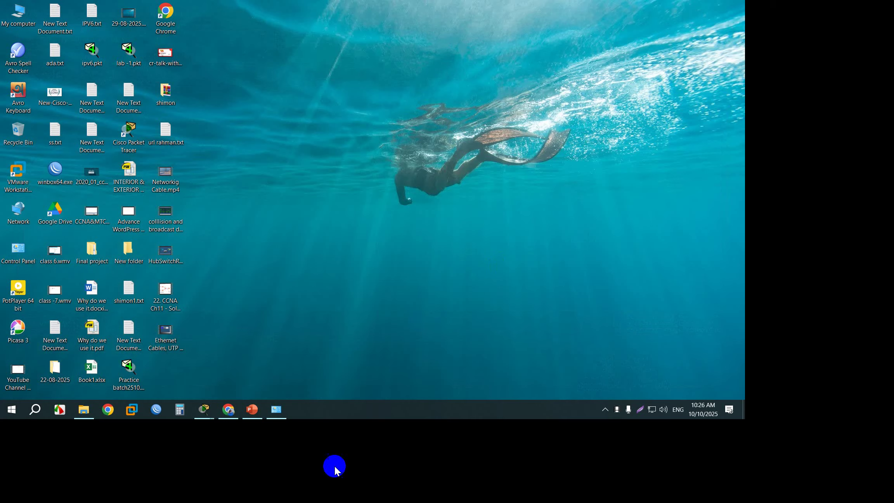
left_click(207, 443)
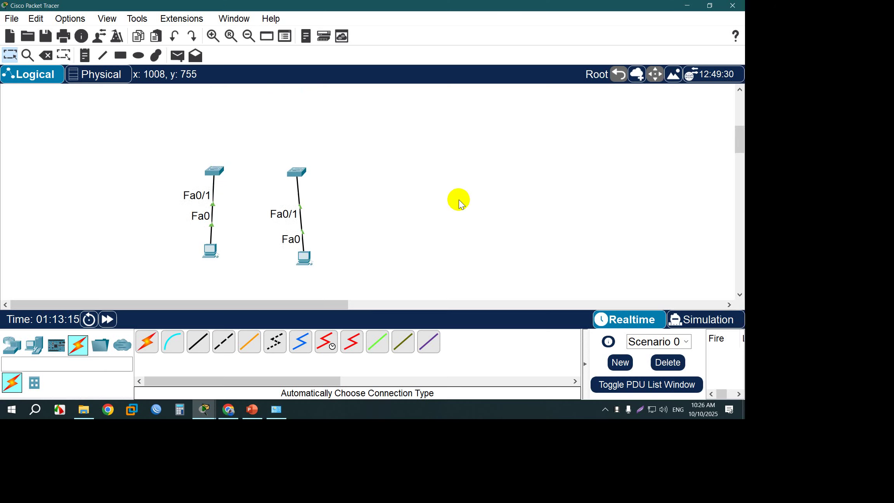
- Place a PC and a server side by side in an empty area of the workspace
scroll(319, 289, "down", 2)
scroll(319, 291, "up", 4)
scroll(319, 289, "down", 6)
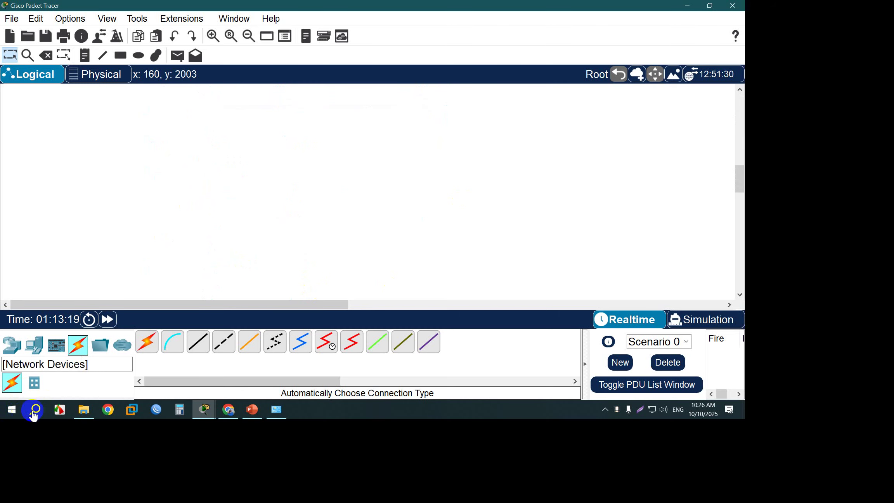
left_click(35, 345)
left_click(147, 341)
left_click(132, 198)
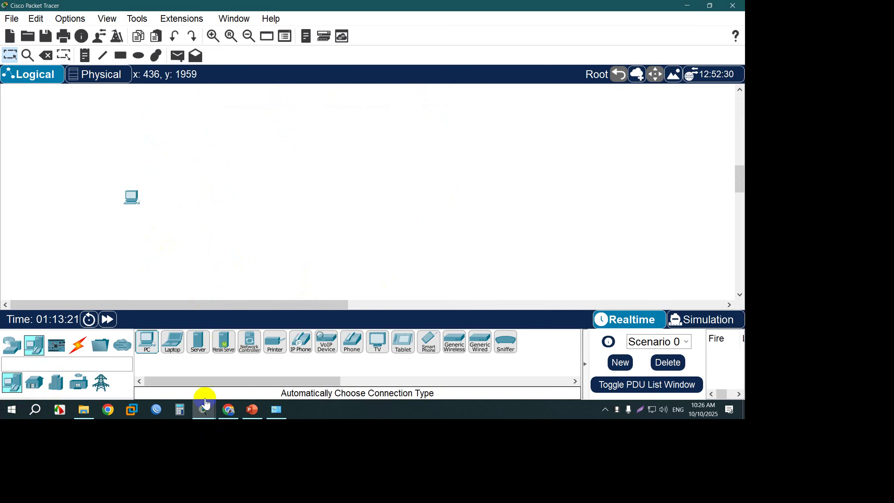
left_click(197, 341)
left_click(185, 187)
- Place a second server and PC as a separate group well to the right of the first pair
left_click(198, 341)
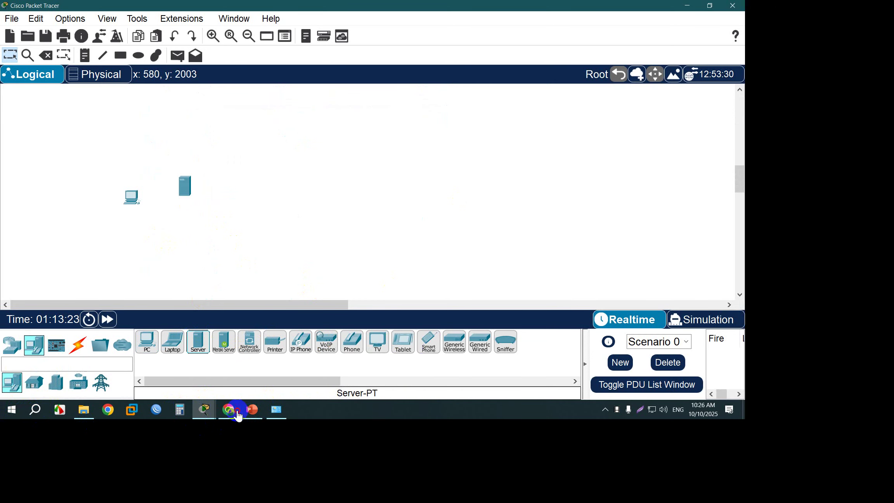
left_click(423, 164)
left_click(147, 341)
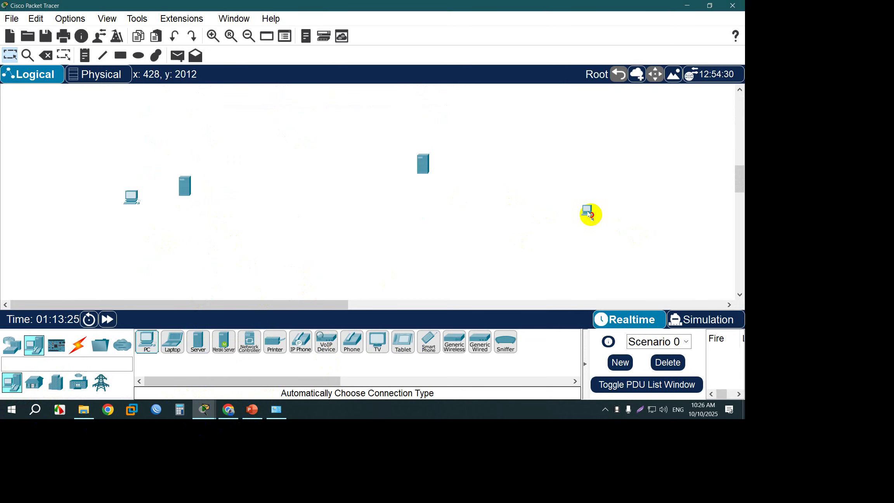
left_click(492, 179)
- Add a switch above the first PC and server and move both end devices down beneath it
left_click(12, 345)
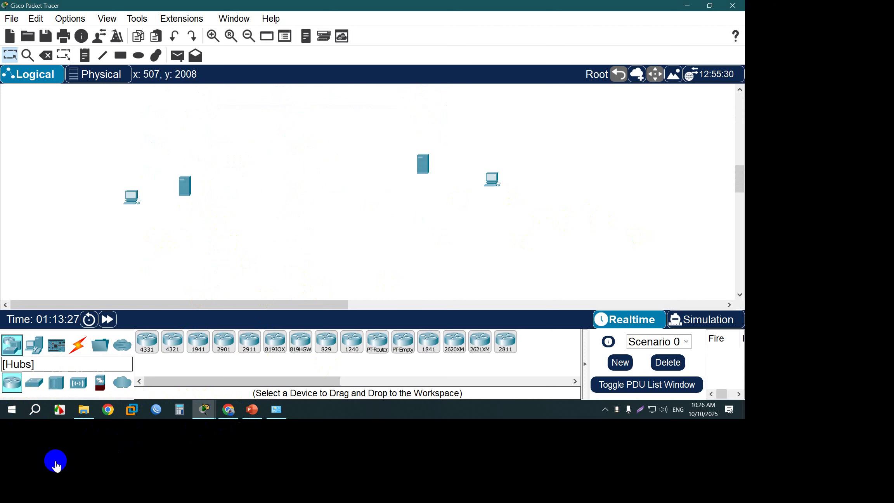
left_click(146, 341)
left_click(210, 145)
left_click_drag(209, 147, 183, 229)
left_click_drag(132, 197, 187, 224)
- Move the second server and PC down and place a second switch above them
left_click_drag(423, 165, 424, 210)
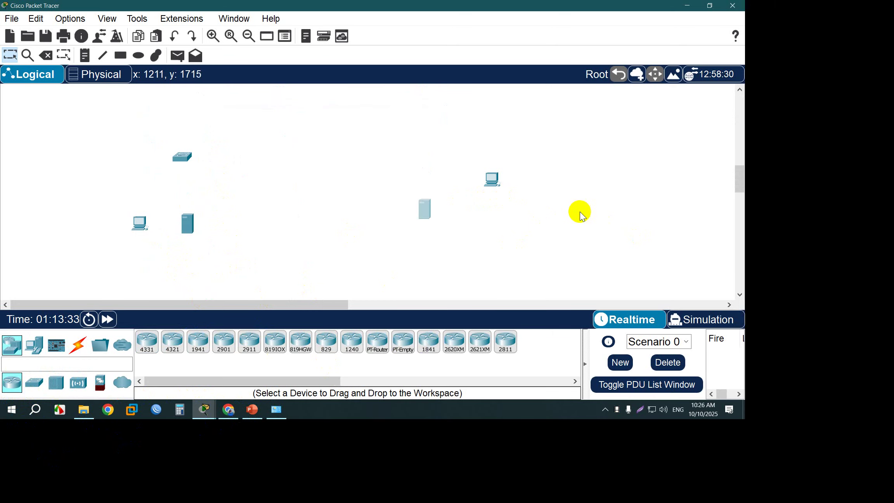
left_click_drag(492, 179, 481, 209)
left_click(78, 344)
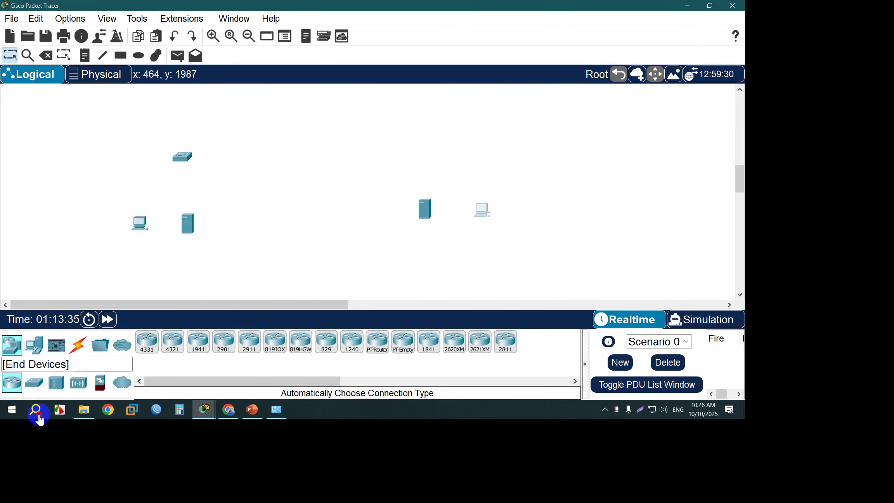
left_click_drag(34, 382, 451, 162)
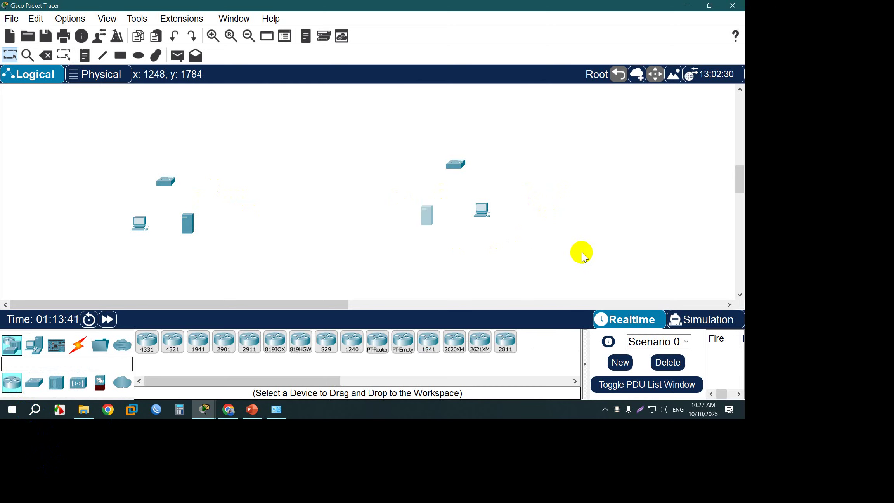
- Place a 4331 router above each of the two switches
left_click(55, 416)
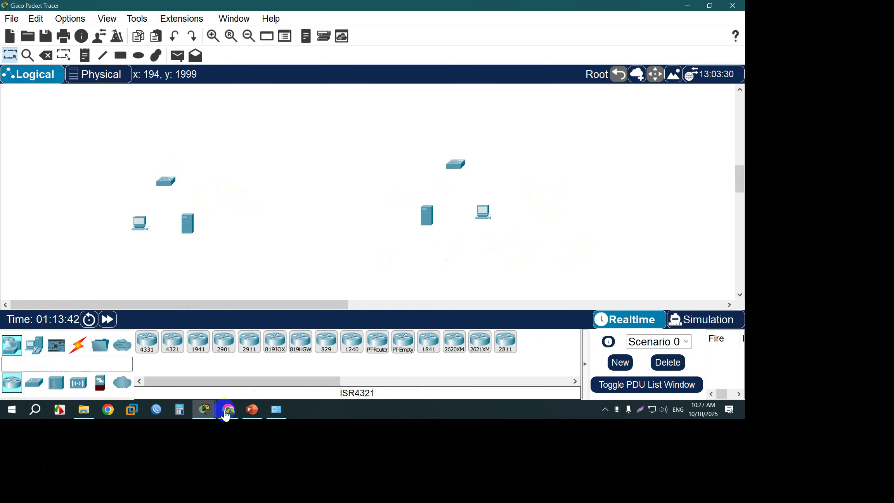
left_click_drag(147, 341, 491, 194)
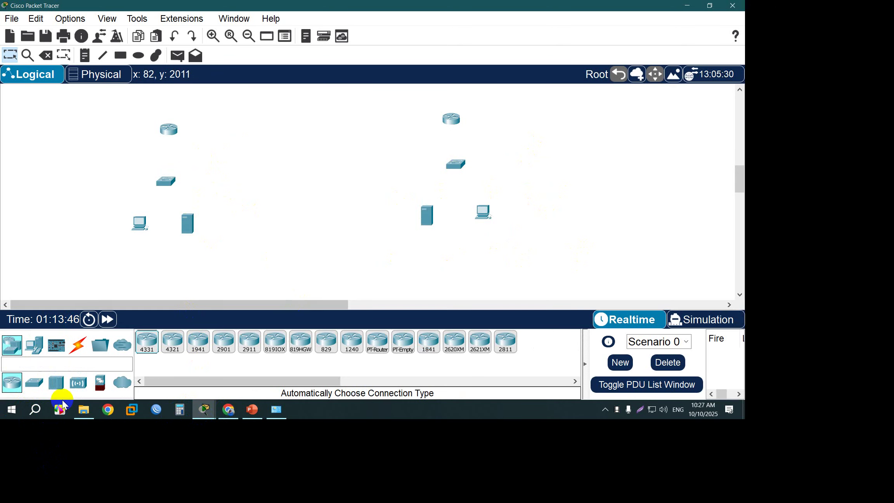
- Link the two routers with an automatically chosen cable and connect the right-hand router to its switch
left_click(78, 345)
left_click(147, 341)
left_click(169, 130)
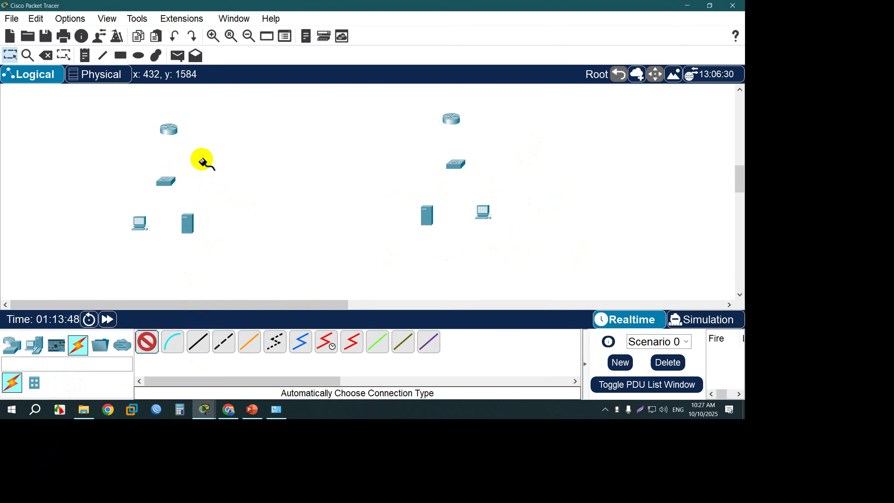
left_click(452, 119)
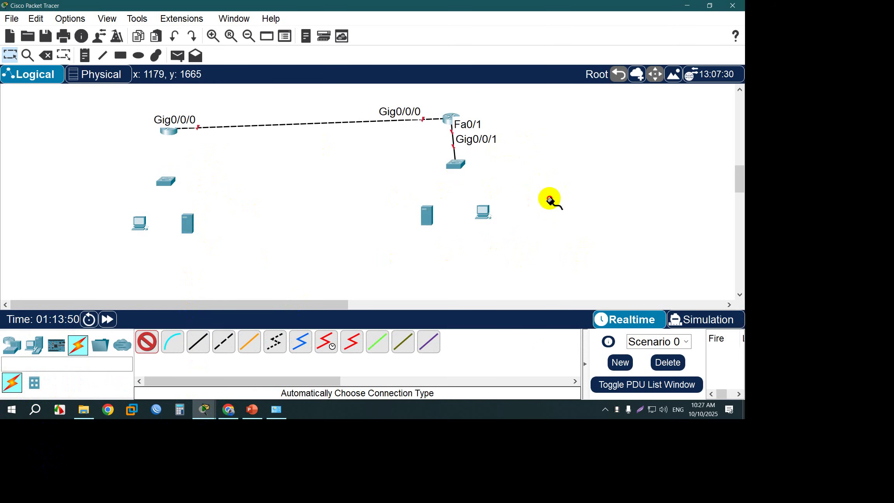
- Connect the right-hand site's switch to its server and its PC with automatically chosen cables
left_click(455, 163)
left_click(426, 215)
left_click(455, 163)
left_click(483, 211)
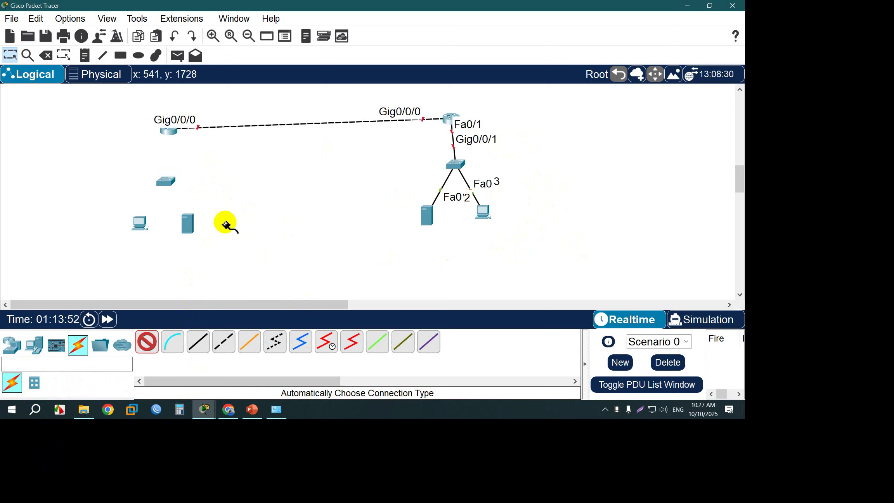
- Connect the left-hand site's switch to its PC, server and router with automatically chosen cables
left_click(165, 180)
left_click(141, 224)
left_click(166, 181)
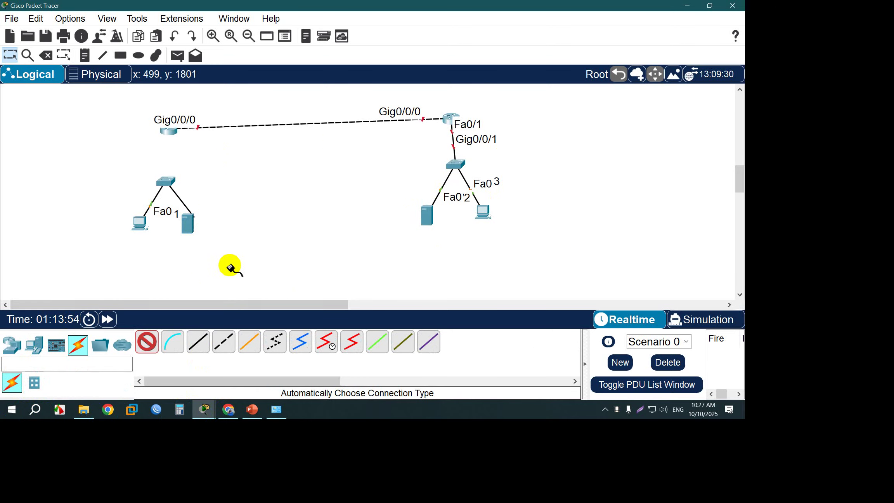
left_click(188, 223)
left_click(166, 181)
left_click(168, 129)
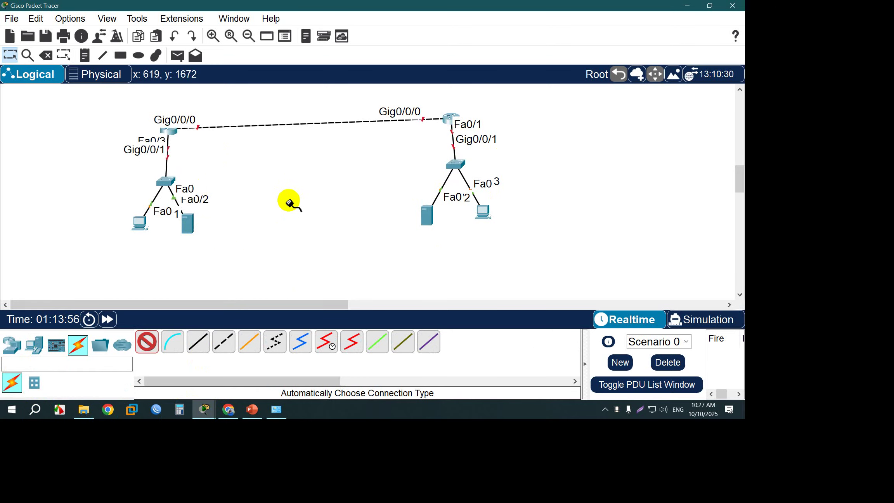
- Move the PC and server of both sites further down beneath their switches, spreading them apart
left_click_drag(201, 215, 206, 246)
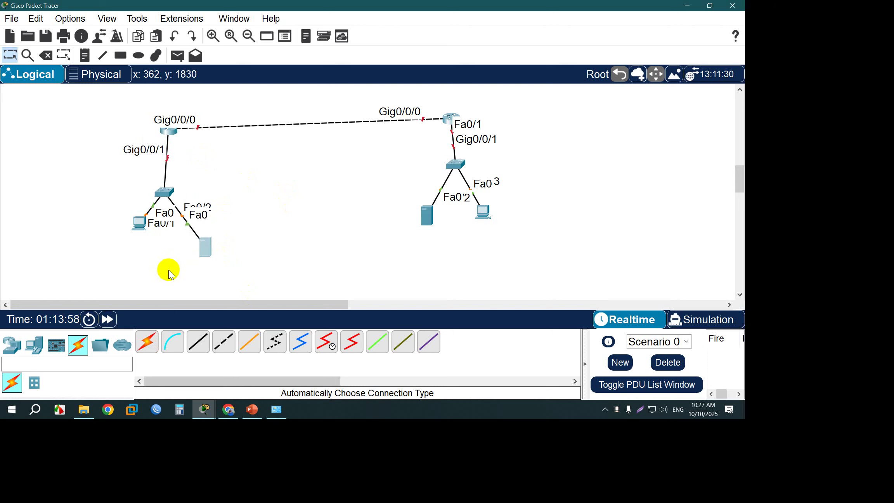
left_click_drag(139, 223, 125, 248)
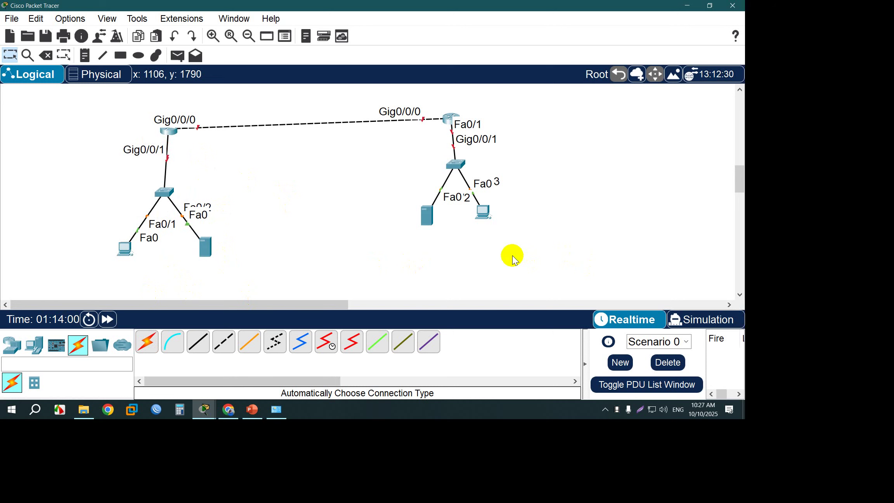
left_click_drag(427, 215, 426, 232)
left_click_drag(484, 210, 497, 237)
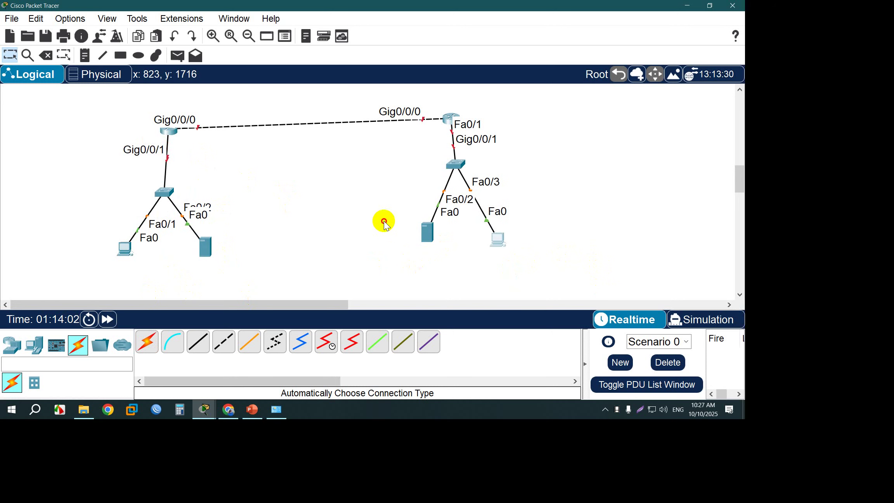
- Add address notes at the two ends of the router link: 1.0.0.1 for the left-hand router and 1.0.0.2 for the right-hand router
left_click(85, 55)
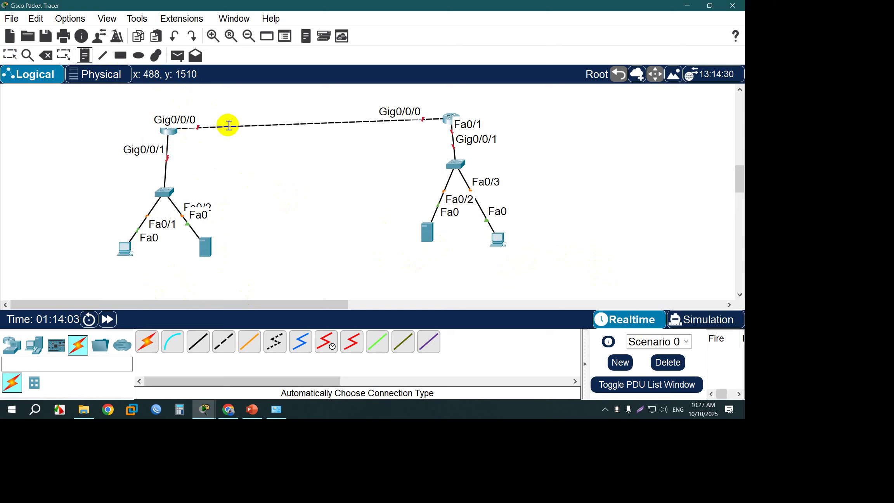
left_click(229, 124)
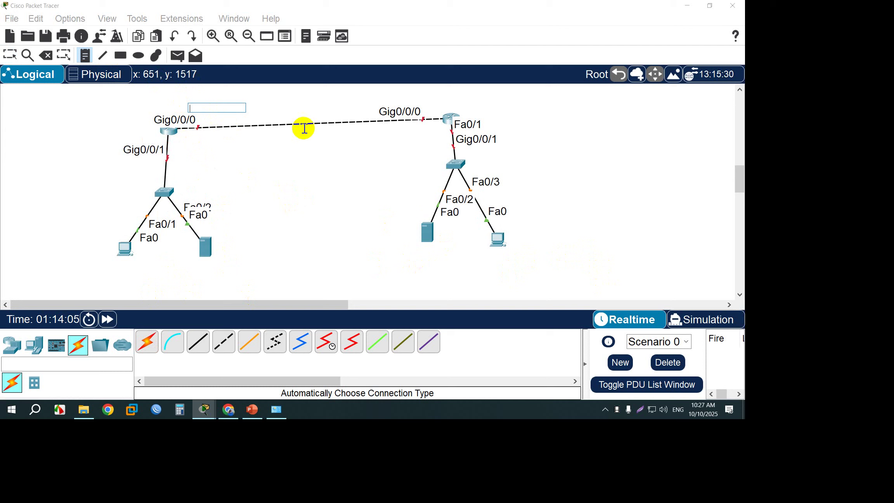
type("1.0.0.1")
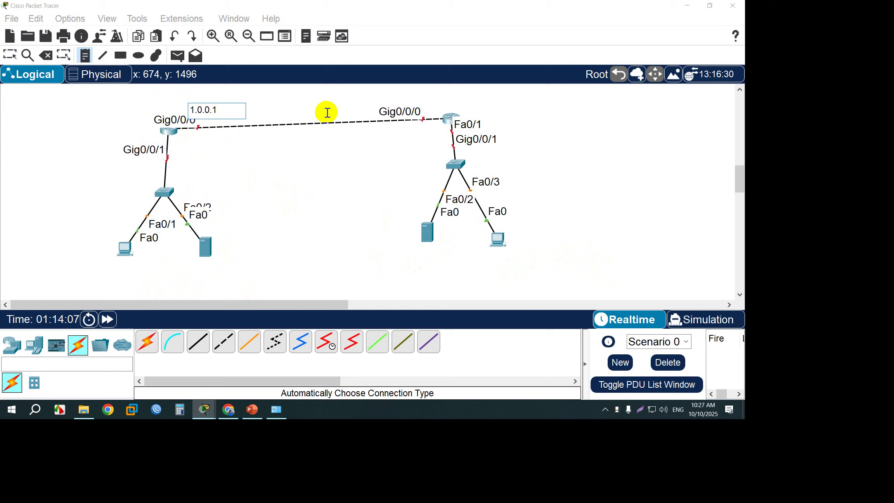
left_click(460, 115)
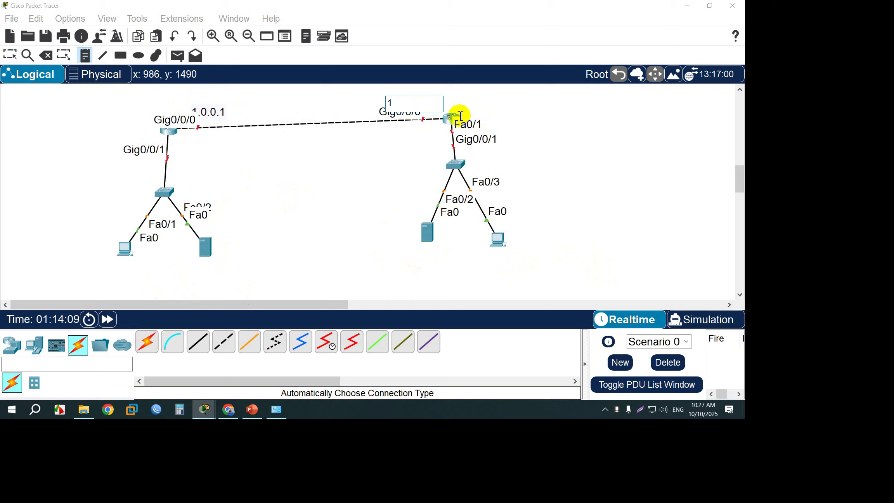
type("1.0.0.2")
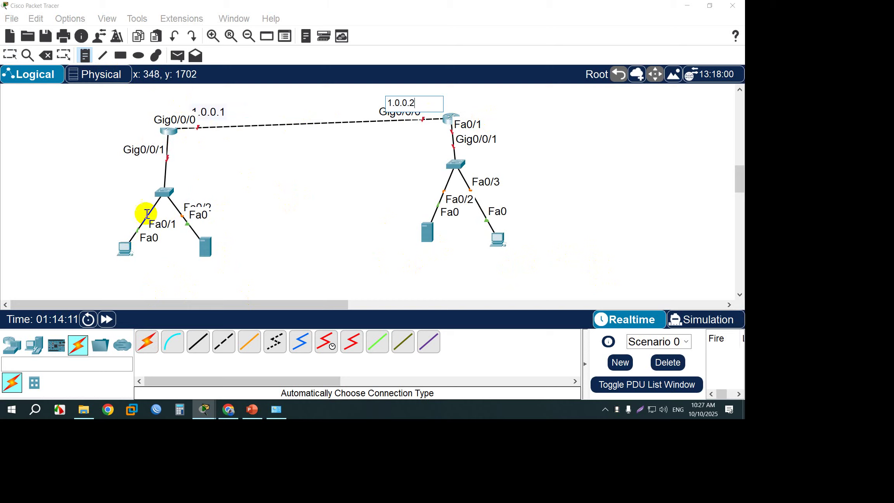
- Add a note with 192.168.10.1 and 192.168.20.1 beside the left-hand switch, and slightly reposition the end devices of both sites
left_click(120, 201)
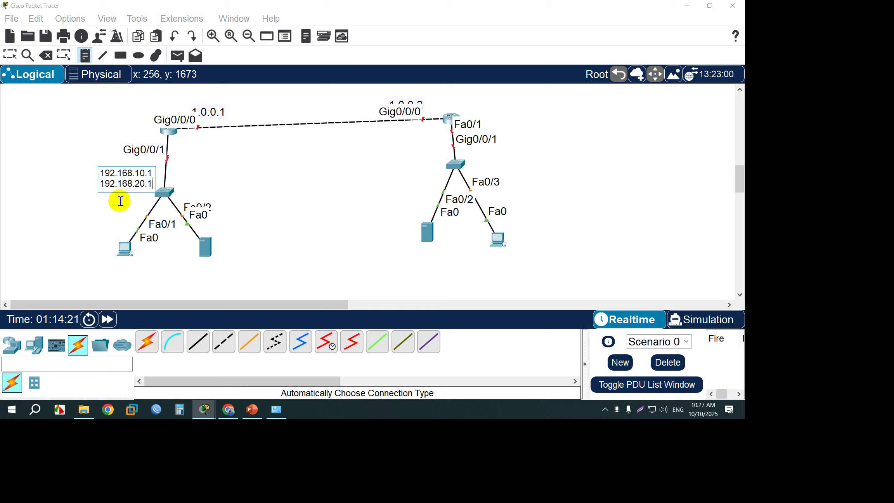
left_click(10, 55)
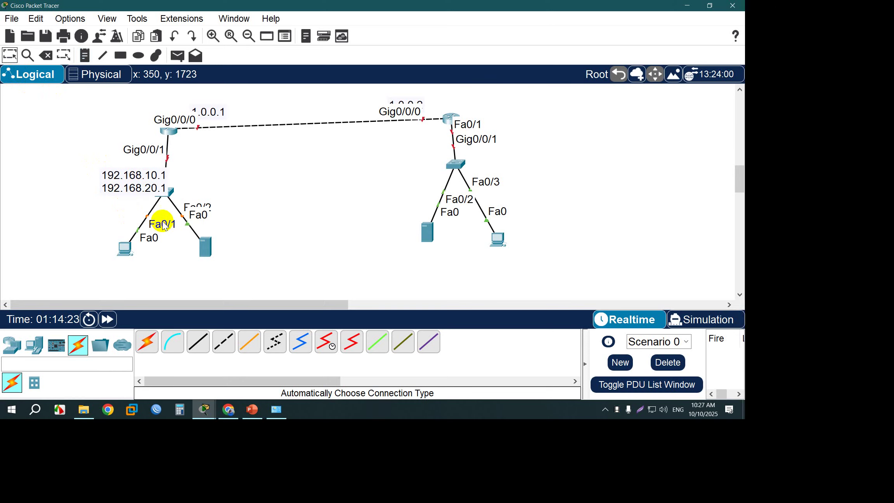
left_click_drag(115, 254, 110, 259)
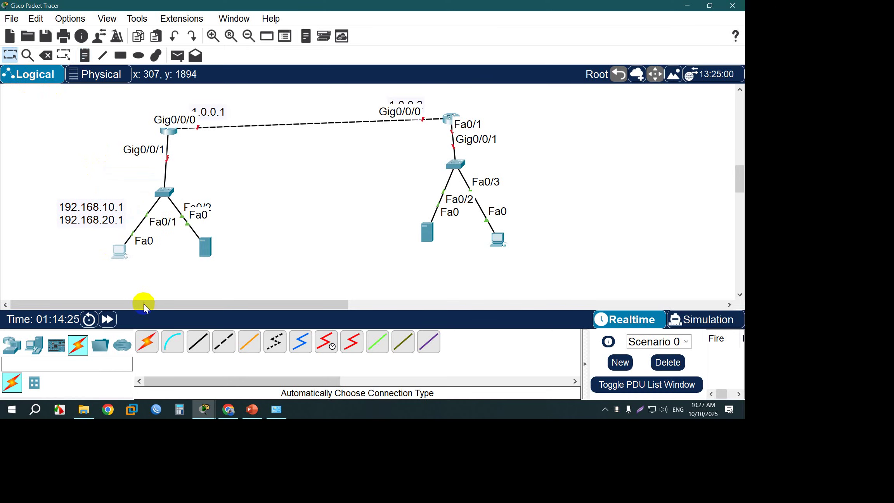
left_click(512, 298)
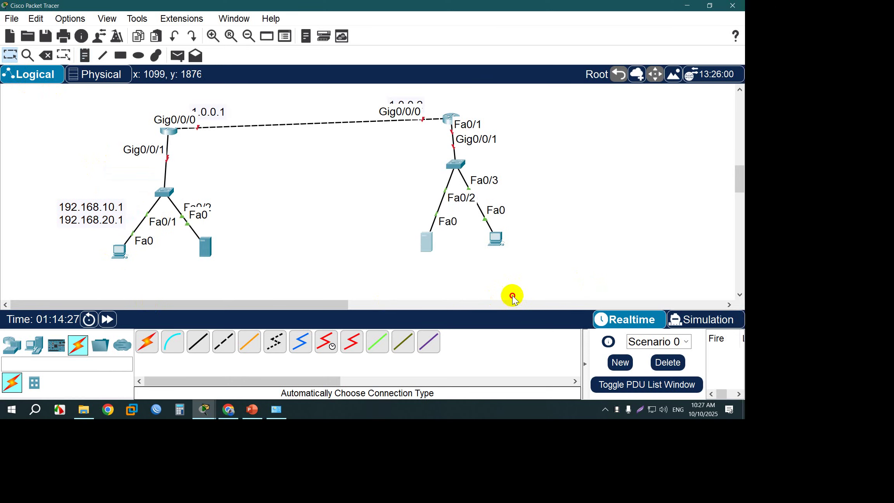
left_click(252, 299)
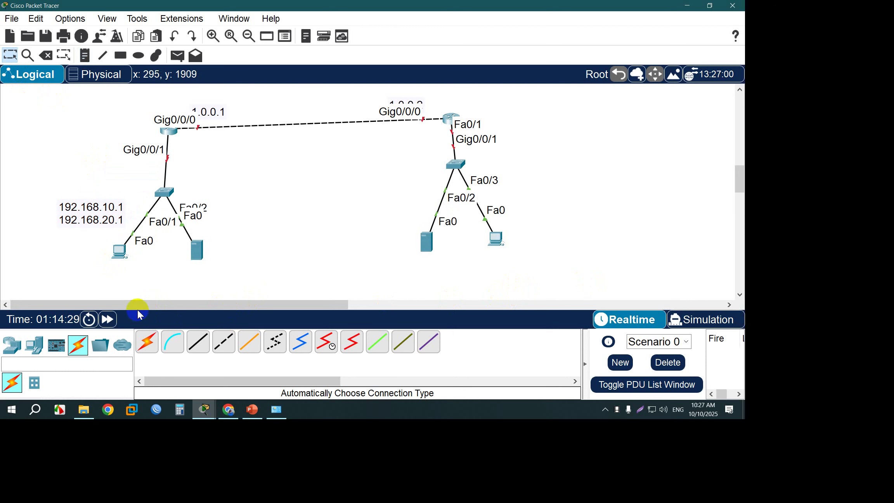
- Label the left-hand PC "IT user", the right-hand PC "user" and each server "server"
left_click(130, 268)
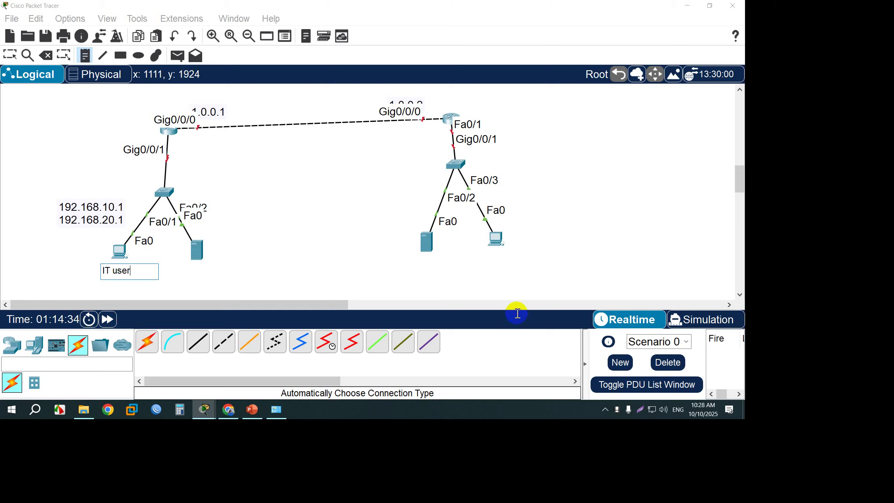
left_click(592, 303)
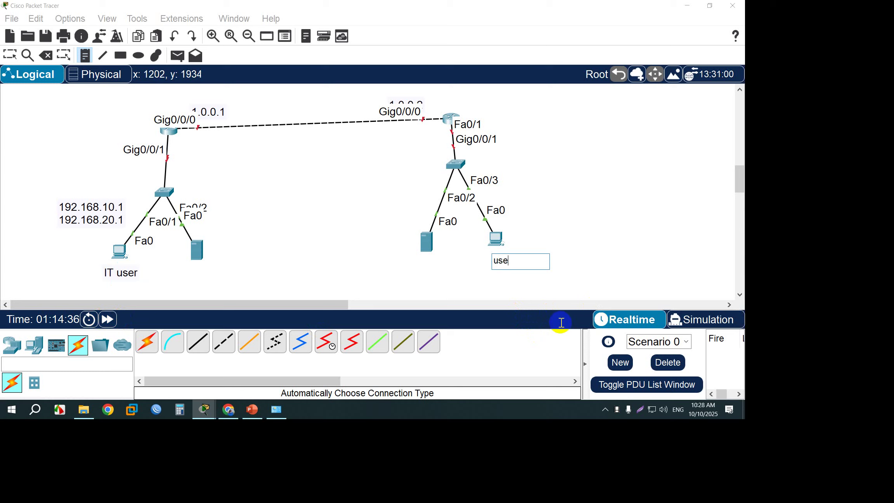
left_click(502, 313)
type("s")
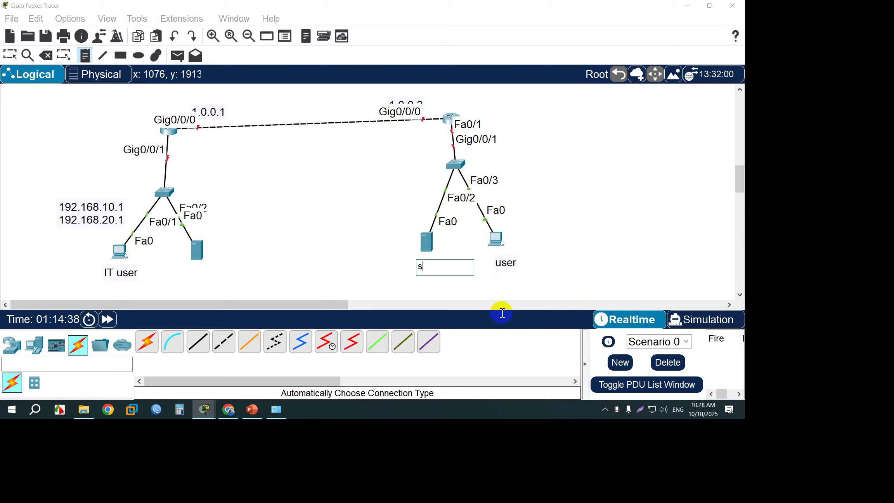
type("erver")
left_click(233, 323)
type("se")
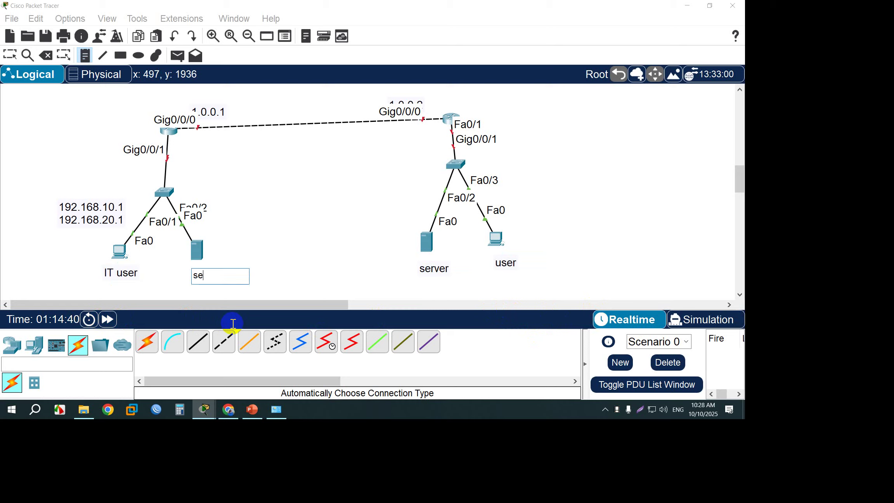
type("rver")
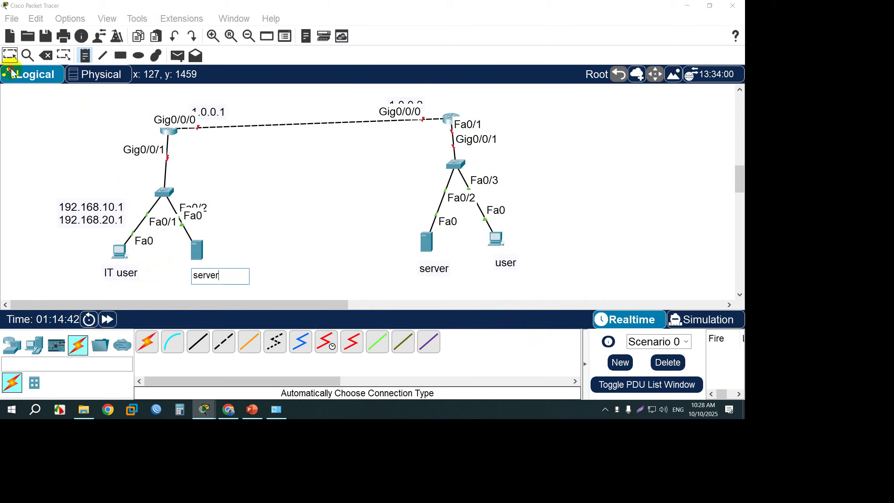
left_click(244, 328)
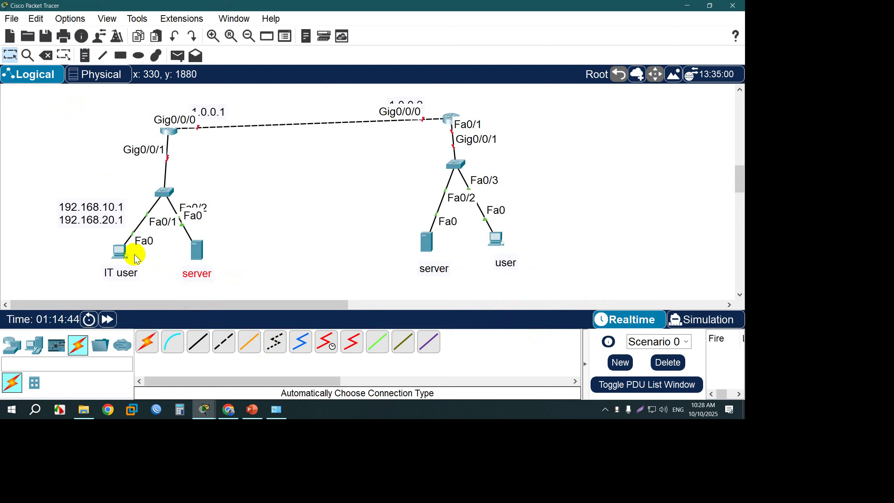
- Transfer 192.168.20.1 from the left-hand address note into that site's server label, and place the 192.168.10.1 note beside the IT user PC
left_click(118, 263)
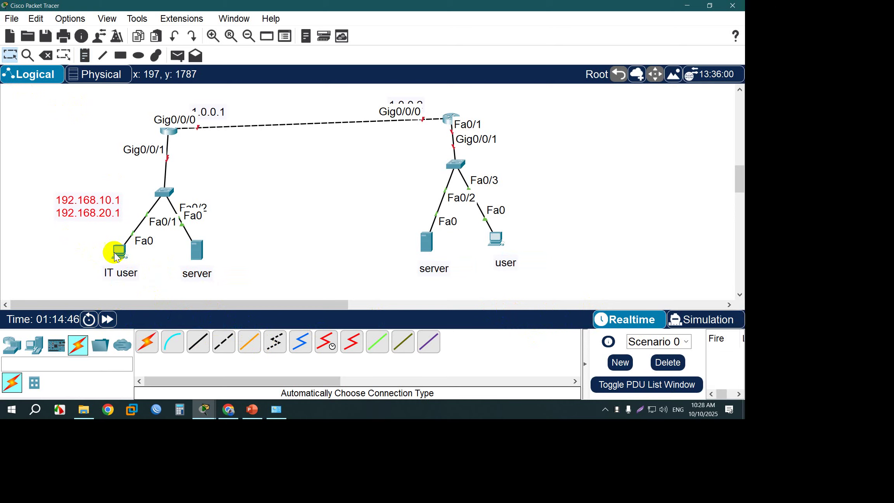
key("Down")
key("shift+End")
key("ctrl+c")
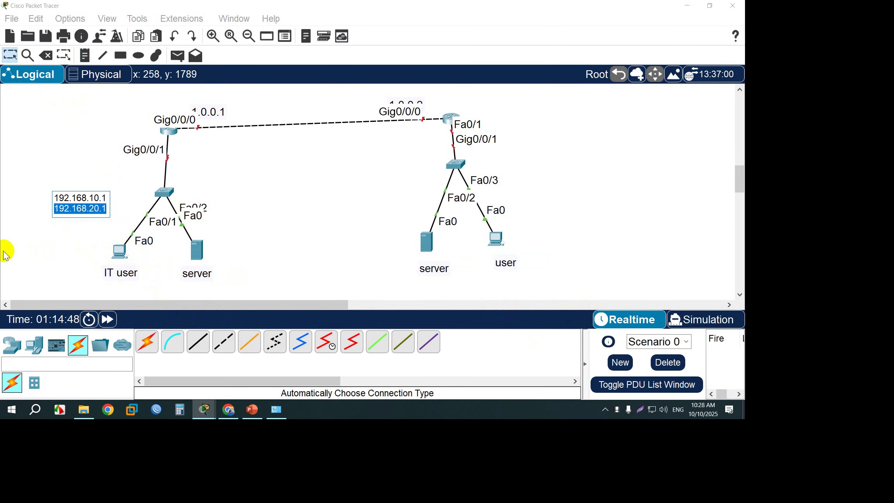
key("BackSpace")
key("Tab")
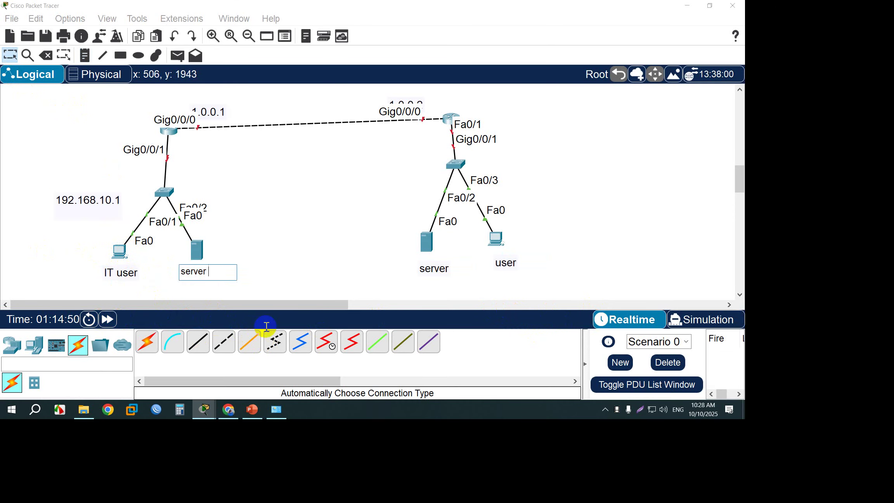
key("ctrl+v")
left_click(121, 362)
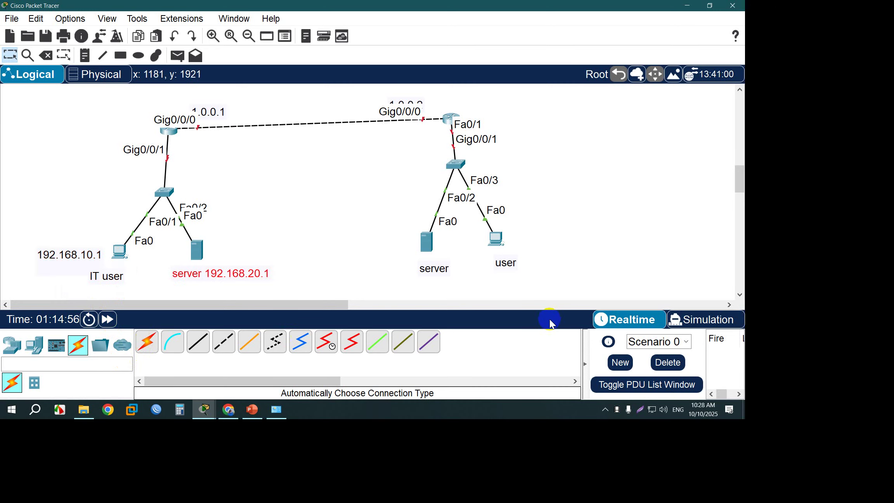
- Add the address notes 192.168.15.2 under the right-hand server and 192.168.25.2 under the right-hand PC
left_click(515, 322)
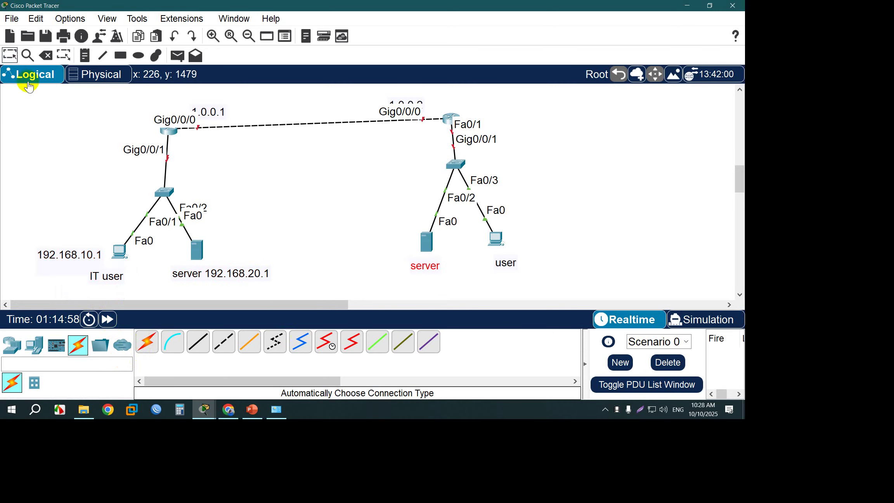
left_click(84, 56)
left_click(477, 332)
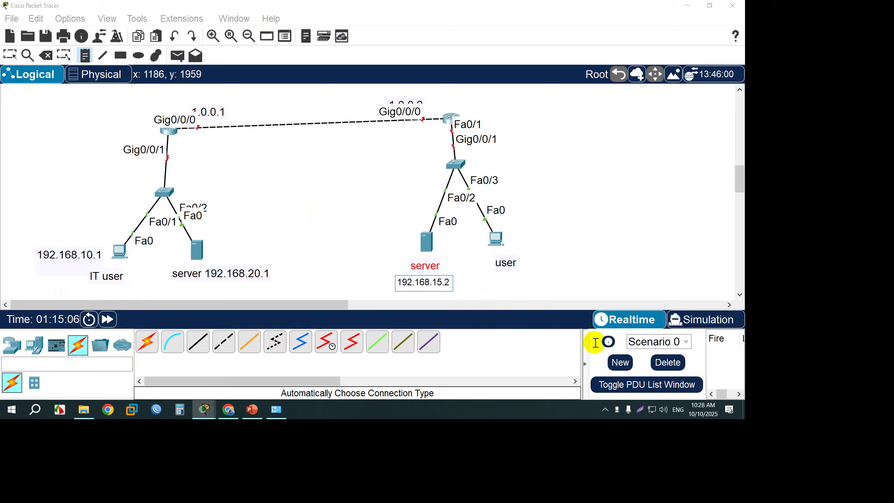
left_click(560, 334)
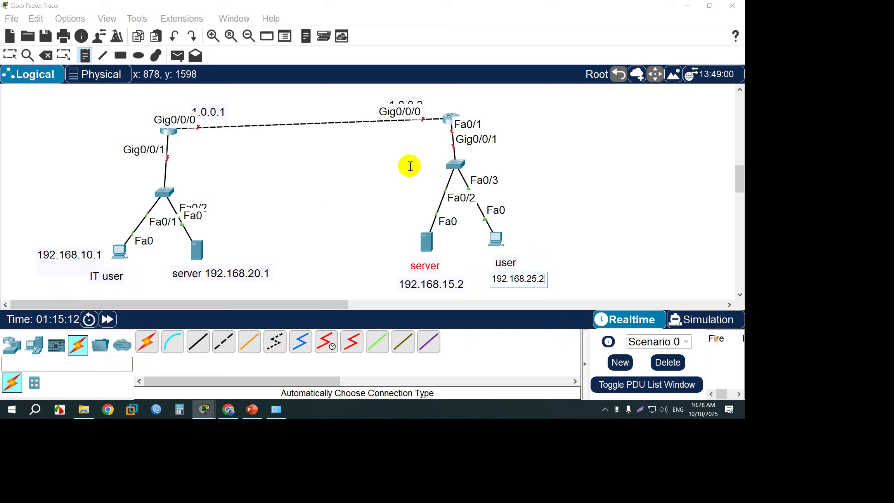
left_click(15, 61)
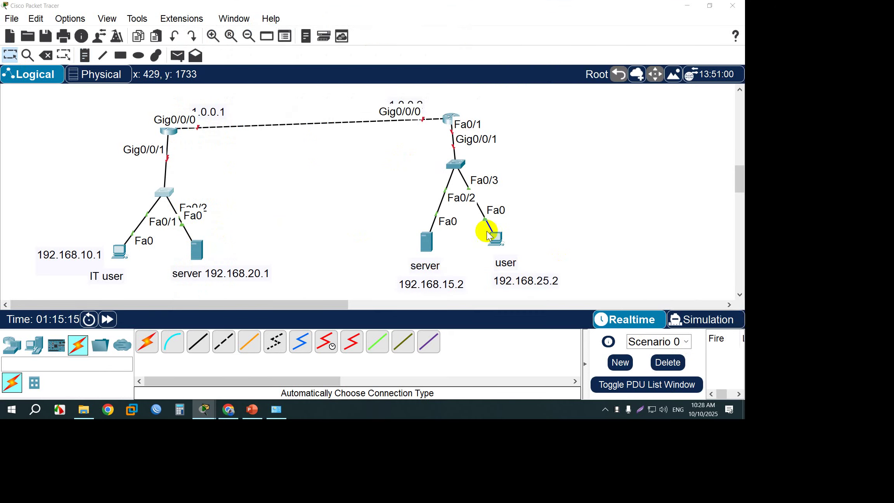
- Append "vlan 10" to the IT user label and insert "vlan 20" into the left-hand server's label
left_click(165, 192)
left_click(644, 7)
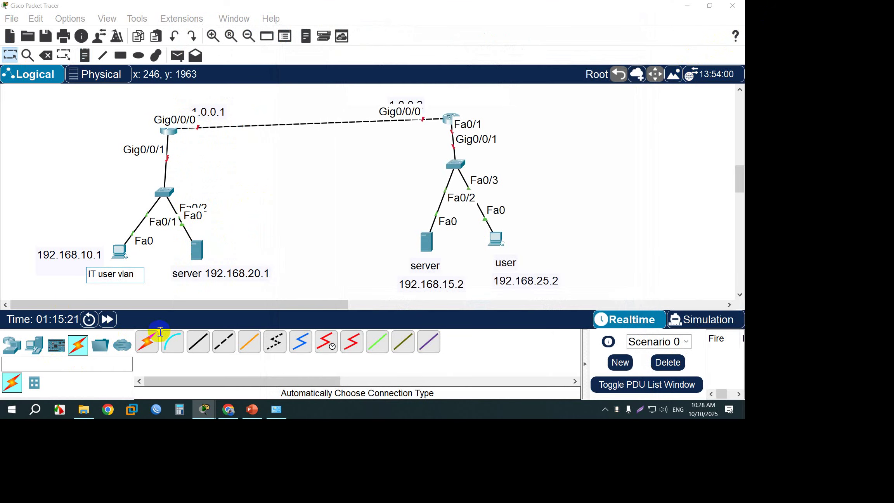
key("Tab")
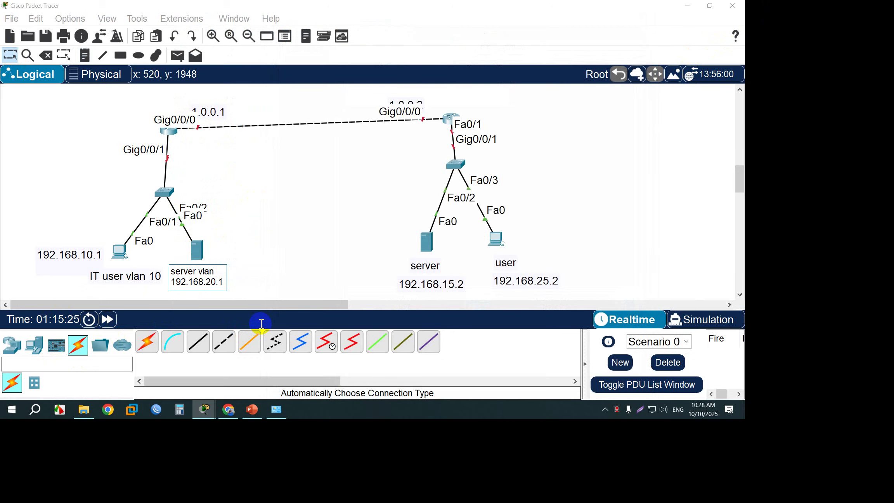
type("vlan 20")
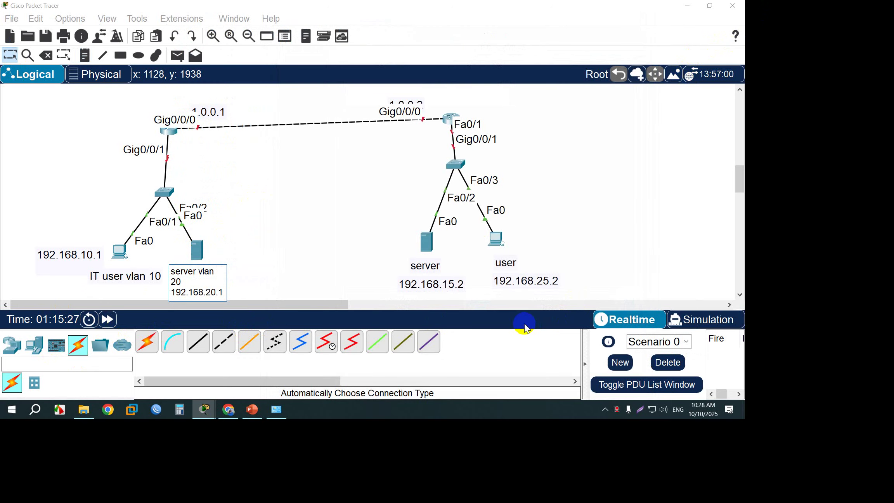
- Append "vlan 15" to the right-hand site's server label and "vl 25" to its user label
key("Tab")
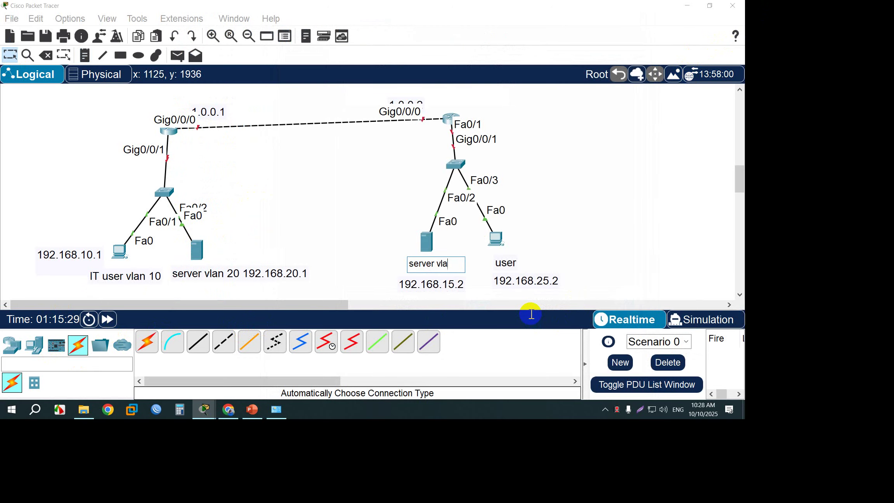
type("vlan 15")
key("Tab")
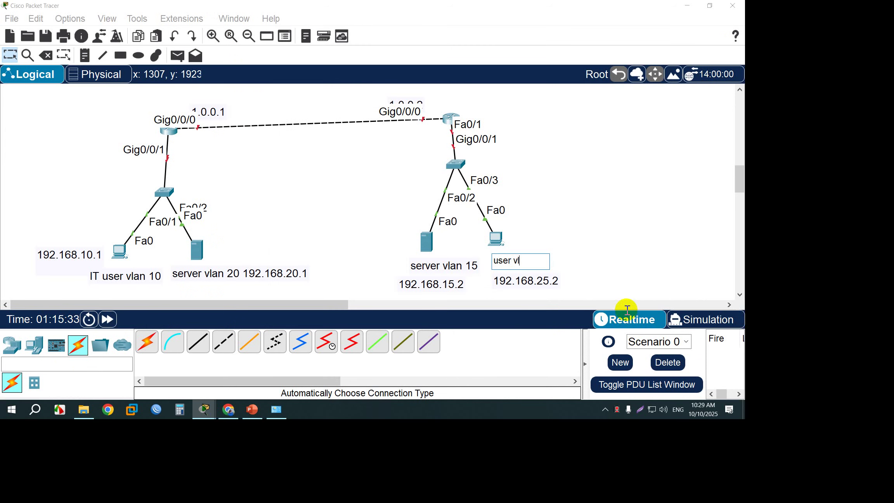
type("5")
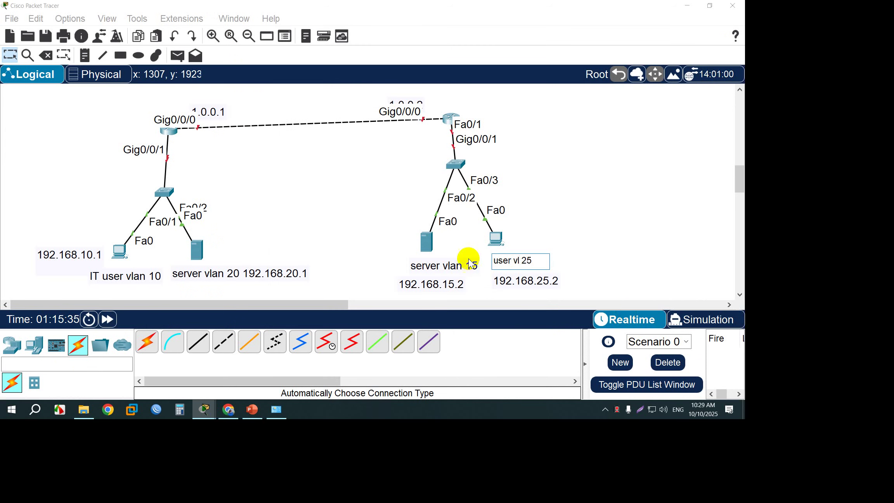
left_click(334, 197)
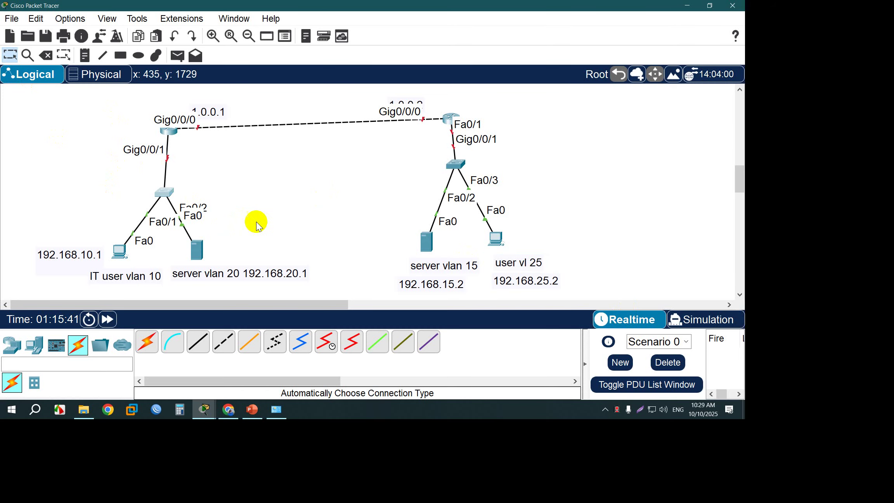
- Open the left-hand switch's command line and enter privileged mode followed by global configuration mode
left_click(456, 164)
left_click(353, 26)
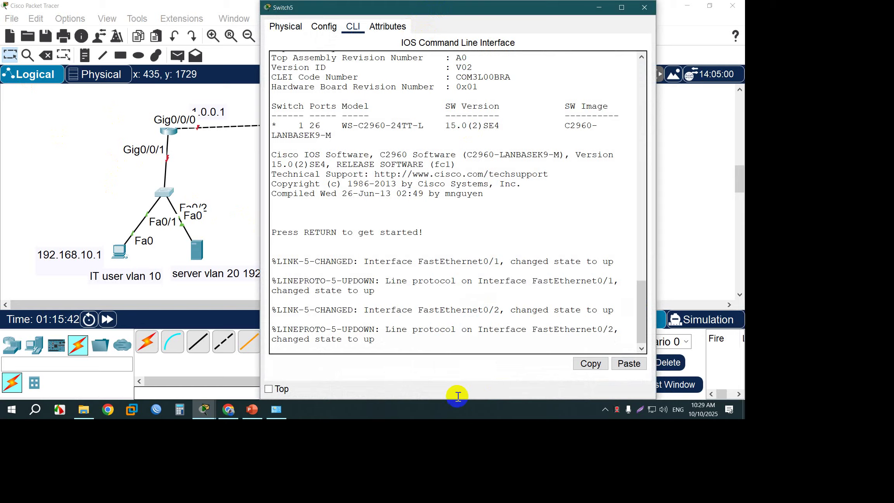
key("Return")
key("Return")
type("en")
key("Return")
type("ch#c")
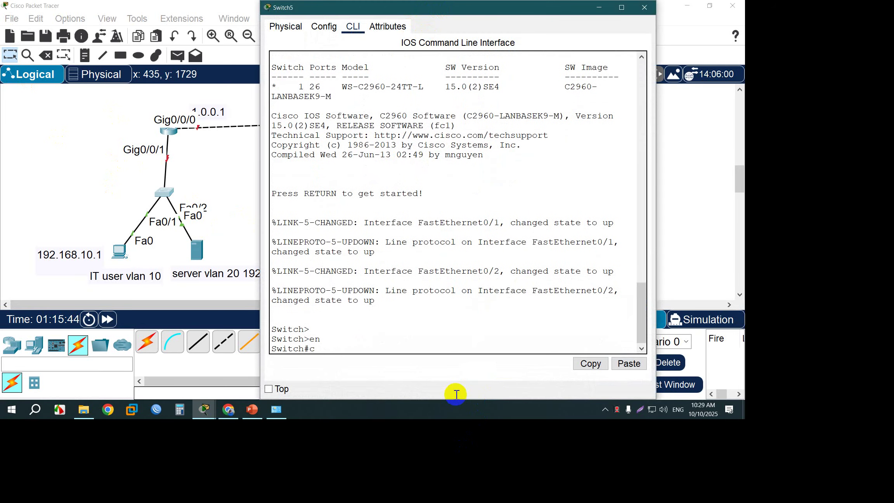
type("onf t")
key("Return")
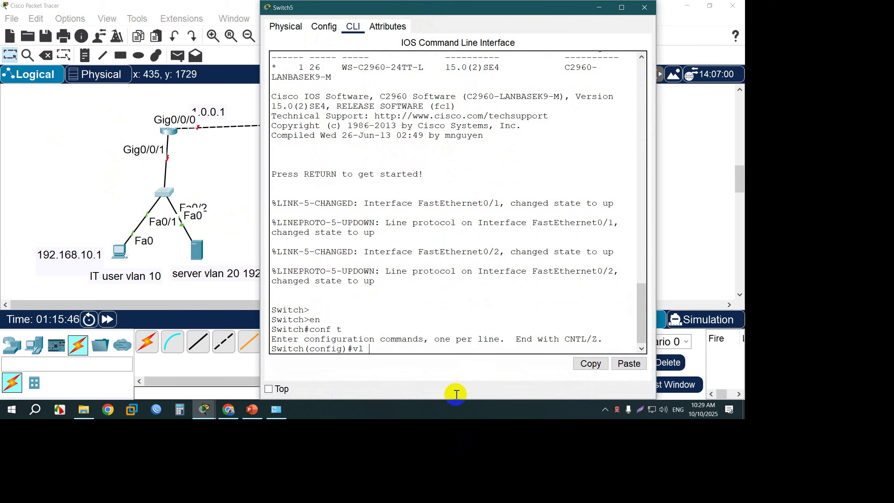
- Create VLANs 10 and 20 on the left-hand switch and return to global configuration mode
type("vl 10")
key("Return")
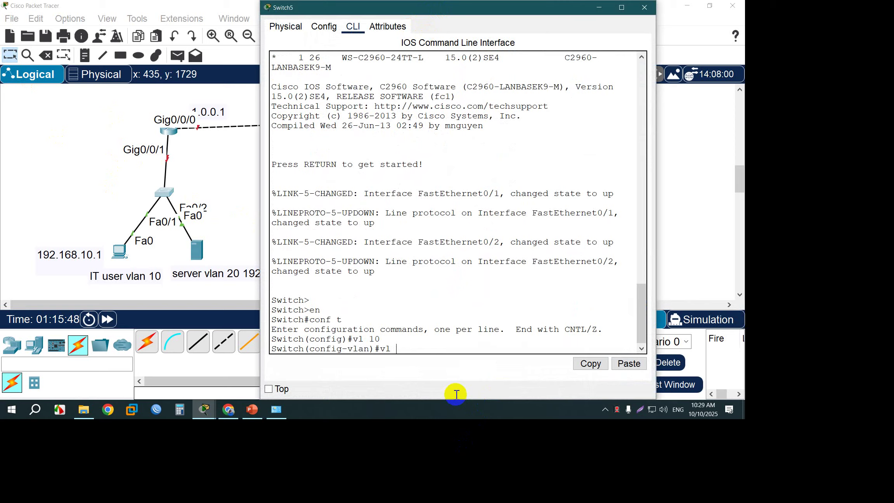
type("vl 20")
key("Return")
type("ex")
key("Return")
key("Return")
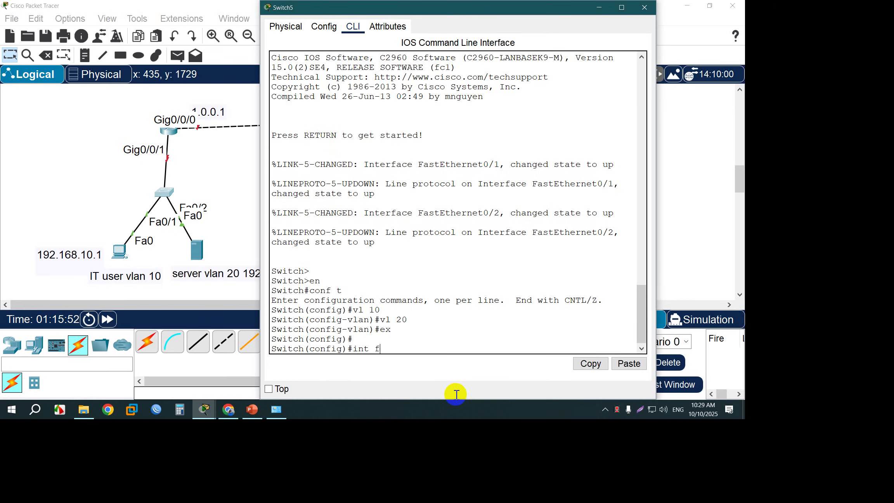
- Set the switch's f0/1 interface to access mode on VLAN 10 and exit the interface
type("int f0/1")
key("Return")
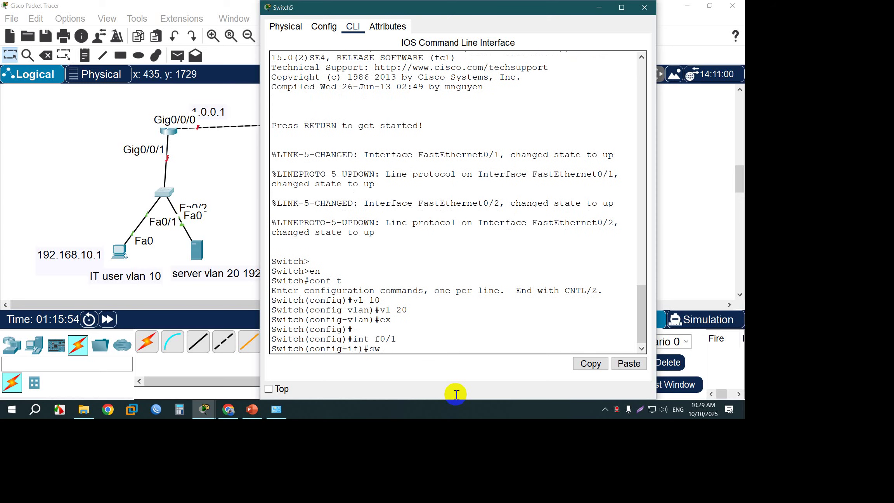
type("sw m ac")
key("Return")
type("sw ac")
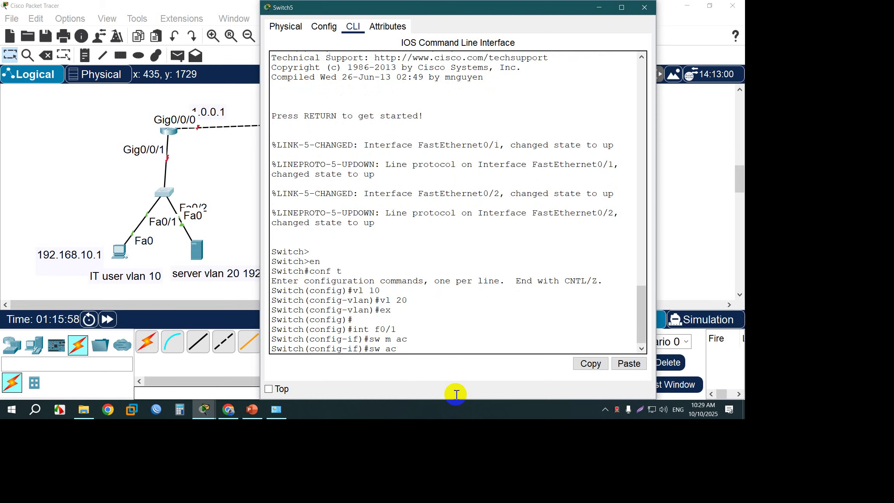
type(" vl 10")
key("Return")
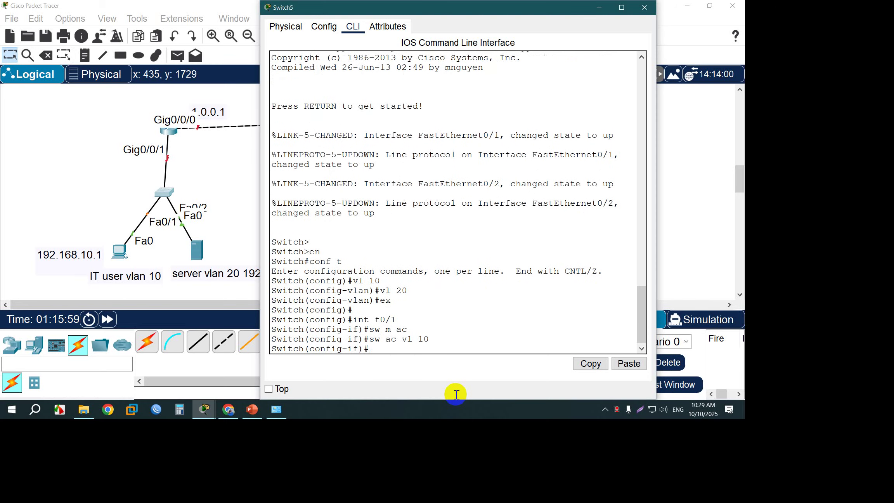
type("ex")
key("Return")
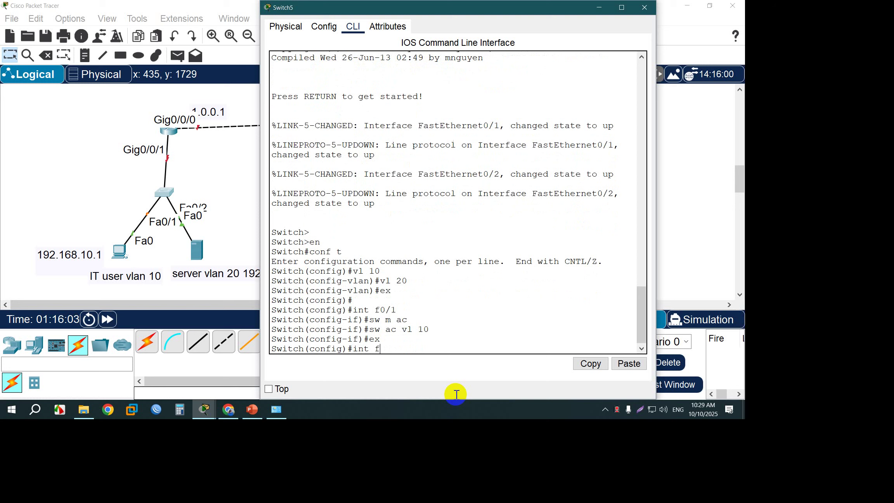
- Assign the switch's f0/2 interface to VLAN 20 in access mode, moving the left-hand server aside to expose its port labels
key("Return")
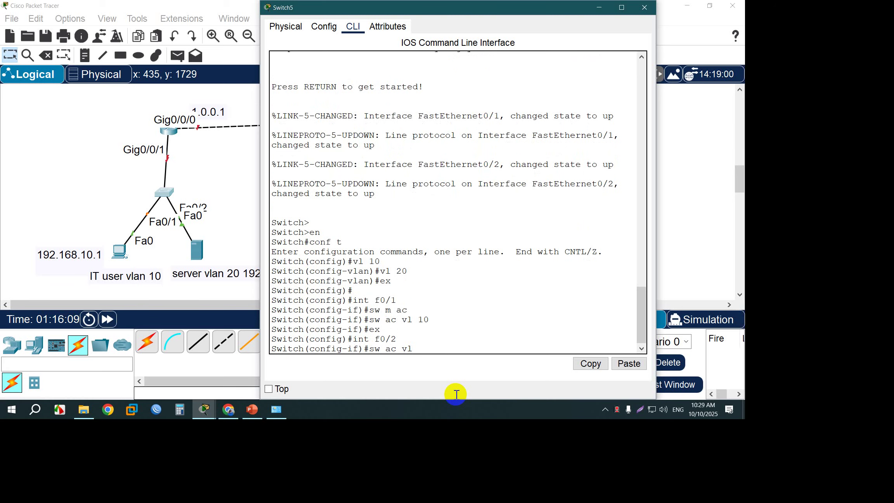
type("sw ac vl 20")
key("Return")
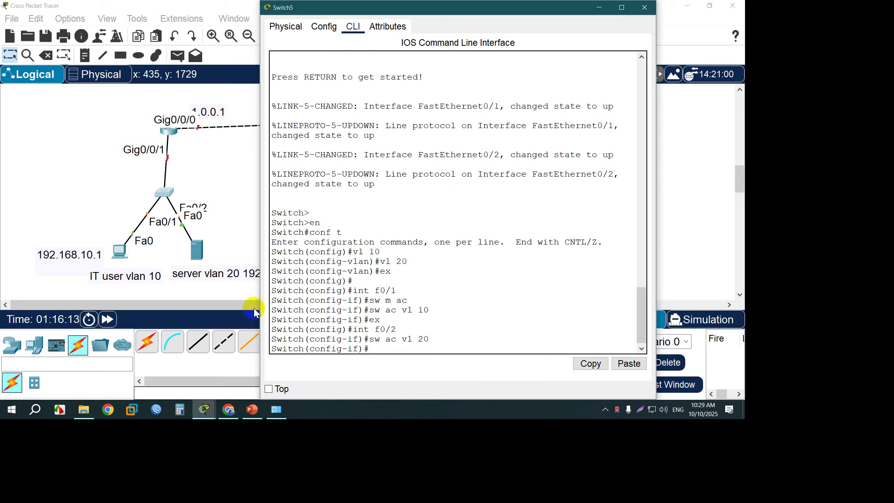
left_click_drag(240, 305, 267, 303)
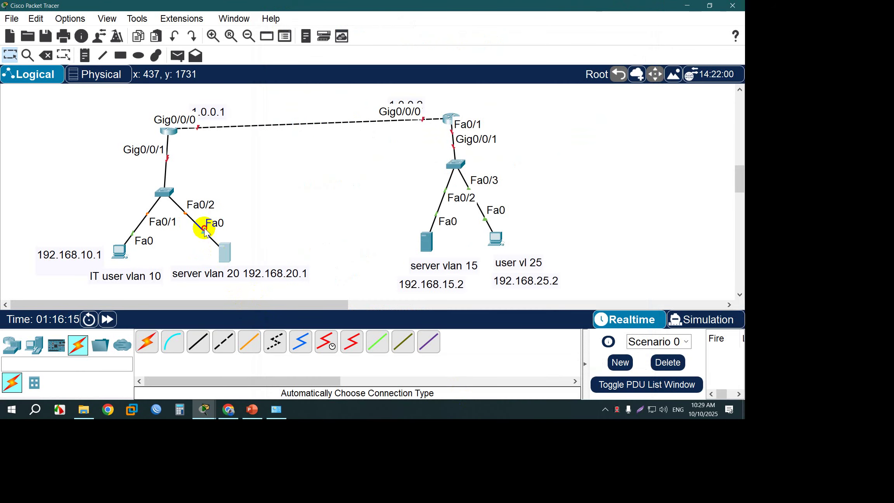
key("alt+Tab")
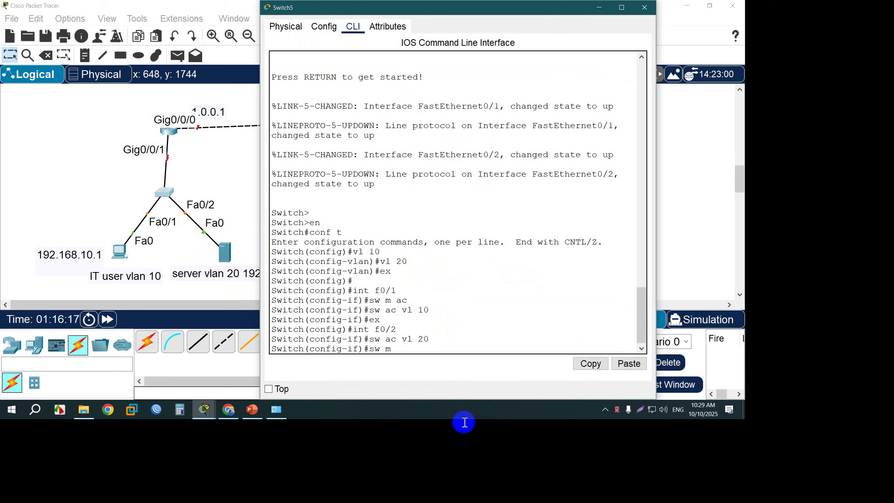
key("Return")
type("ex")
key("Return")
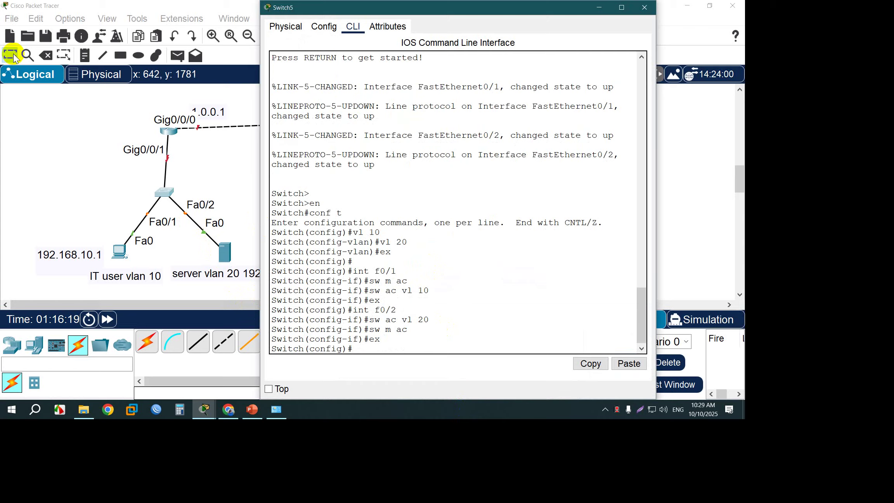
- Move the left-hand switch lower to expose its uplink port label, and set its f0/3 interface to trunk mode
left_click(114, 197)
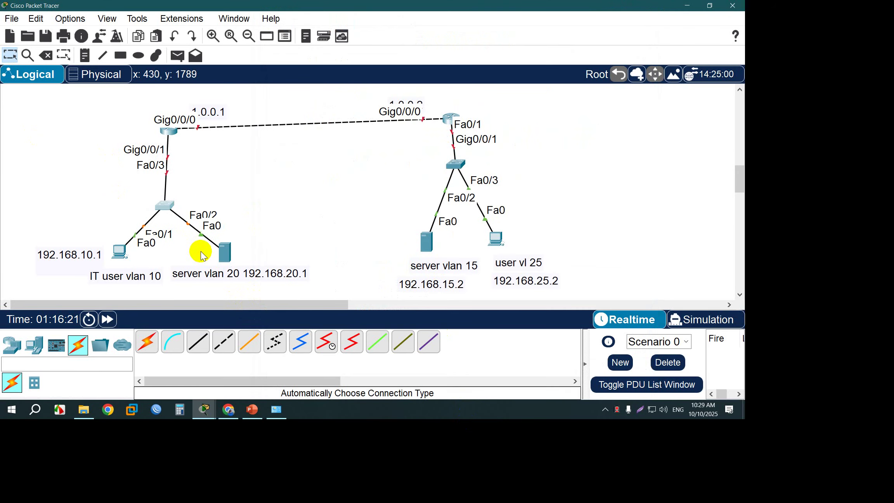
key("alt+Tab")
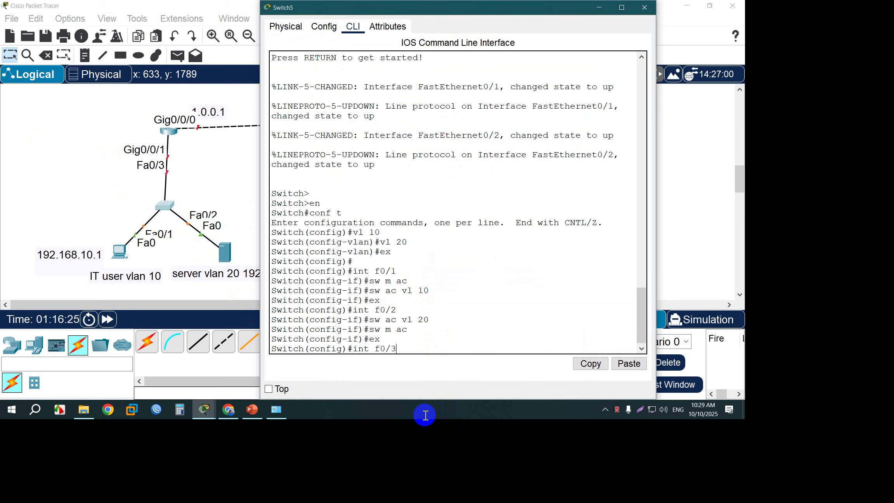
key("Return")
type("sw m t")
key("Return")
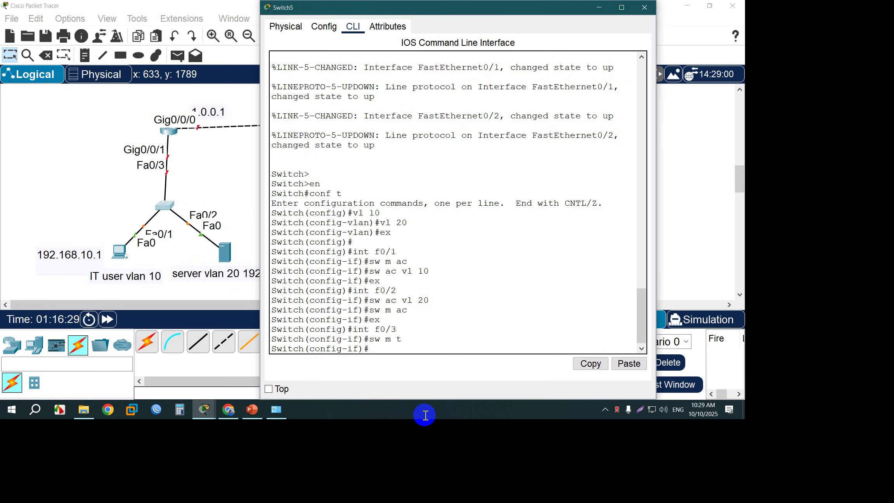
- Turn on Router0's GigabitEthernet0/0/0 and give it the address 1.0.0.1 with mask 255.0.0.0
left_click(259, 192)
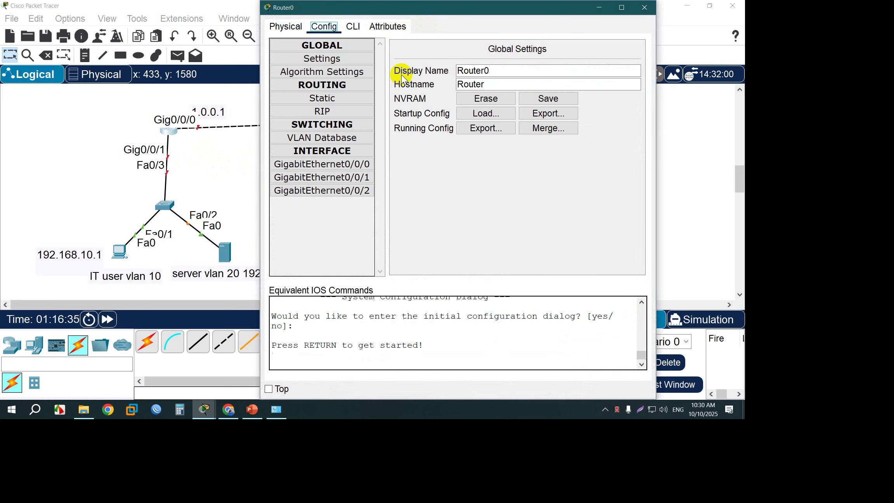
left_click(342, 165)
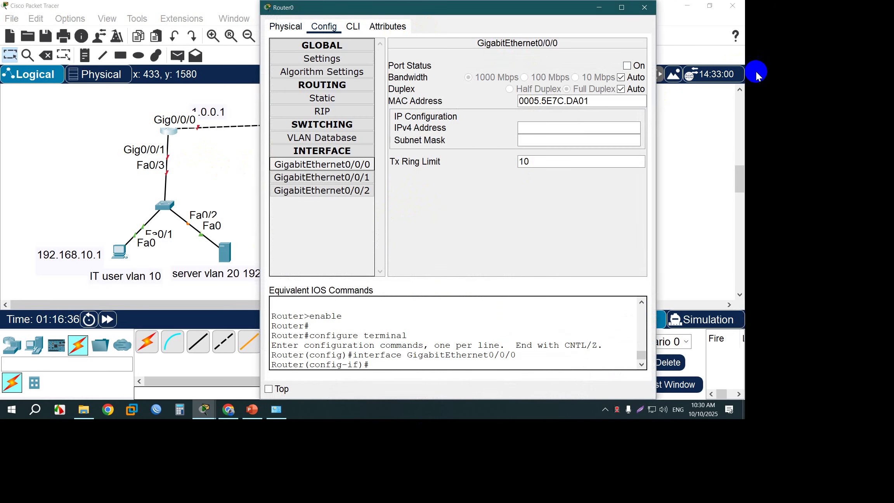
left_click(627, 65)
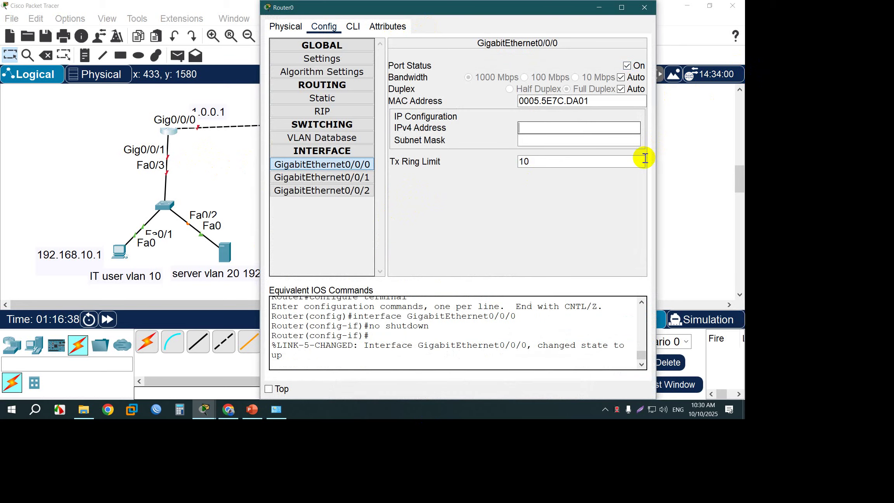
type("1.0.0.1")
key("Tab")
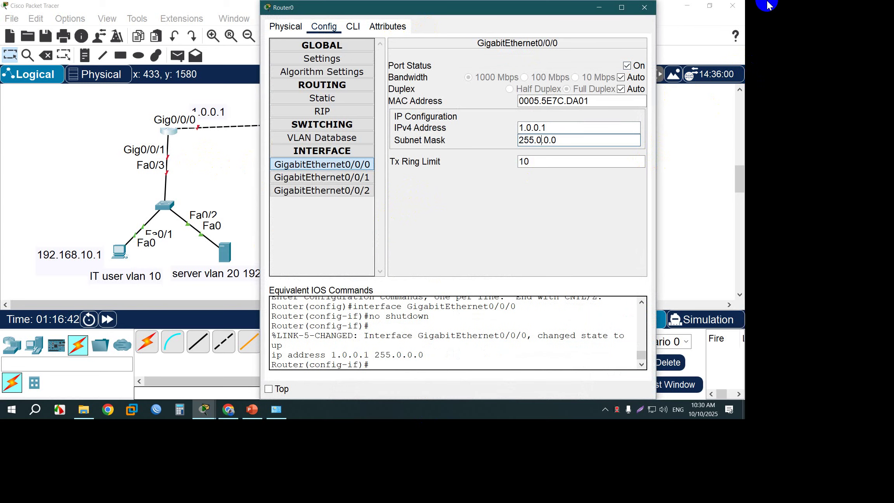
left_click(645, 7)
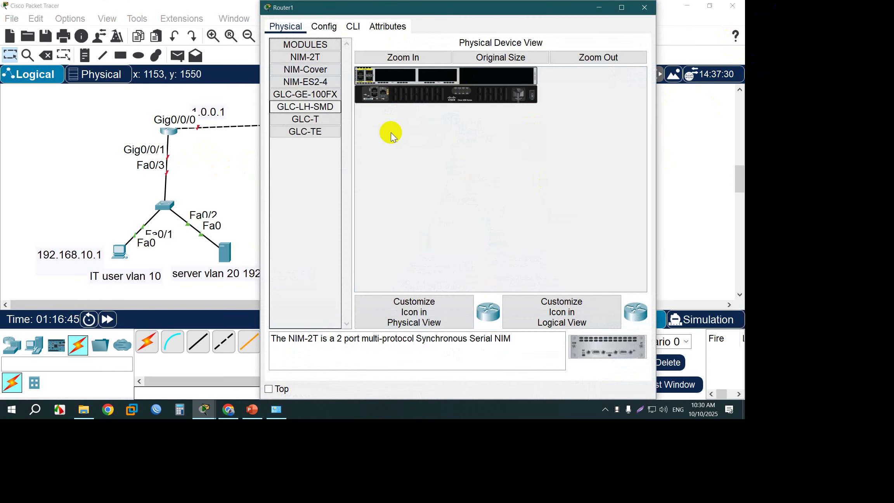
- Turn on Router1's GigabitEthernet0/0/0 and give it the address 1.0.0.2 with mask 255.0.0.0
left_click(324, 27)
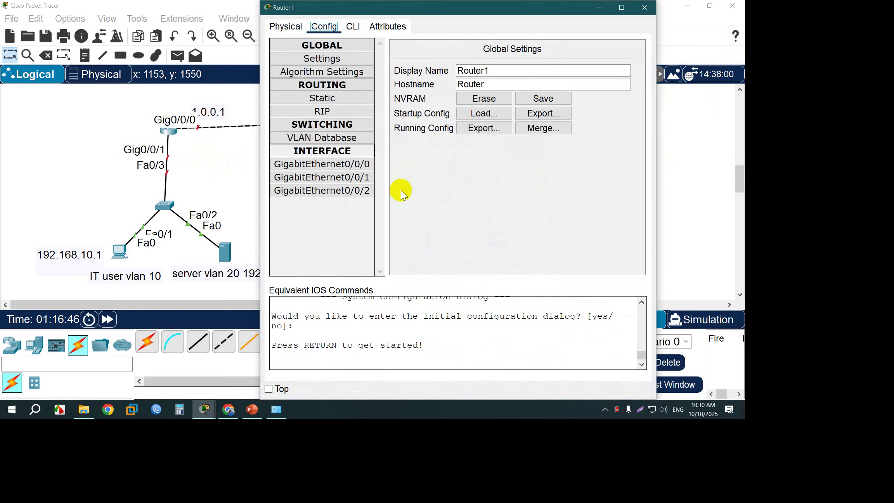
left_click(322, 164)
left_click(627, 65)
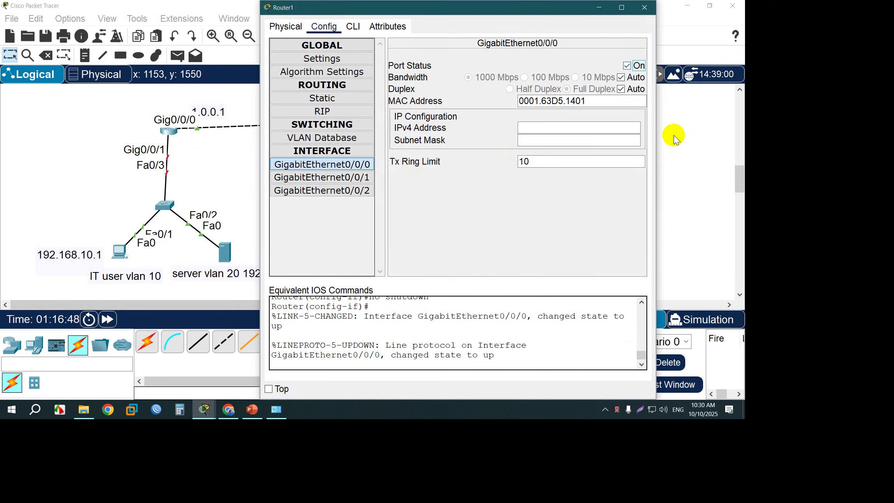
type("10.0.")
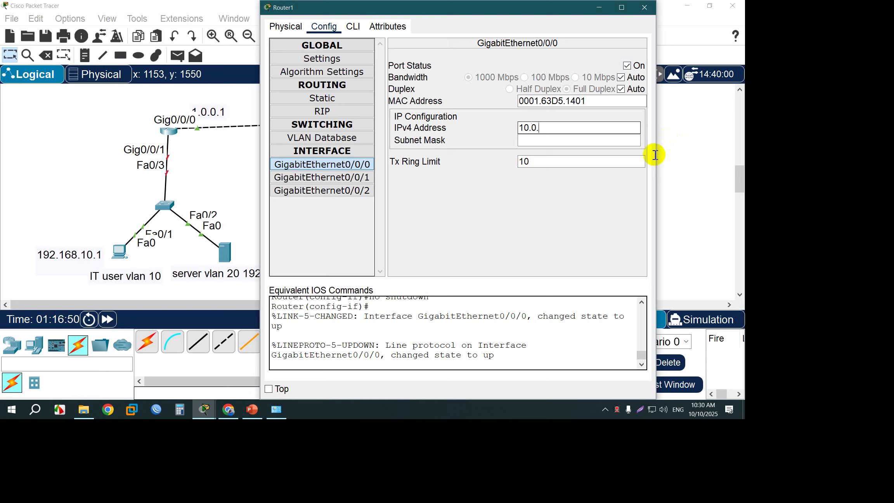
key("BackSpace")
key("BackSpace")
key("BackSpace")
key("BackSpace")
type(".0.0.1")
key("BackSpace")
type("2")
key("Tab")
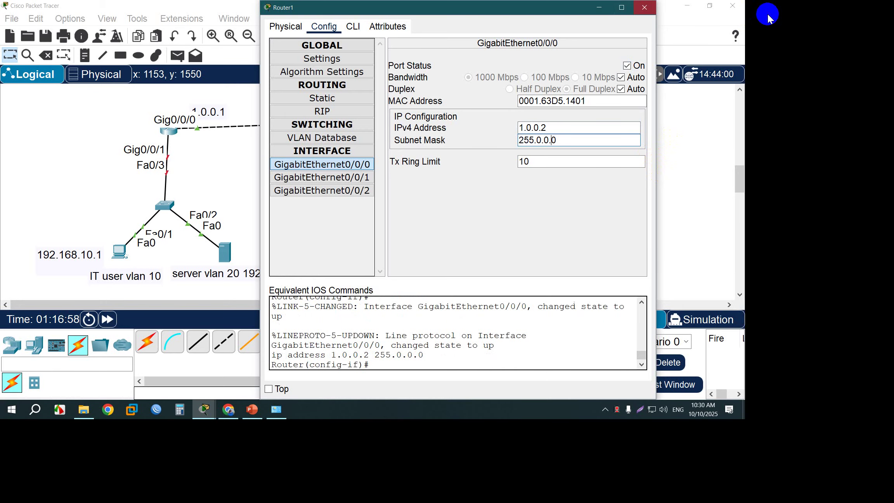
left_click(644, 7)
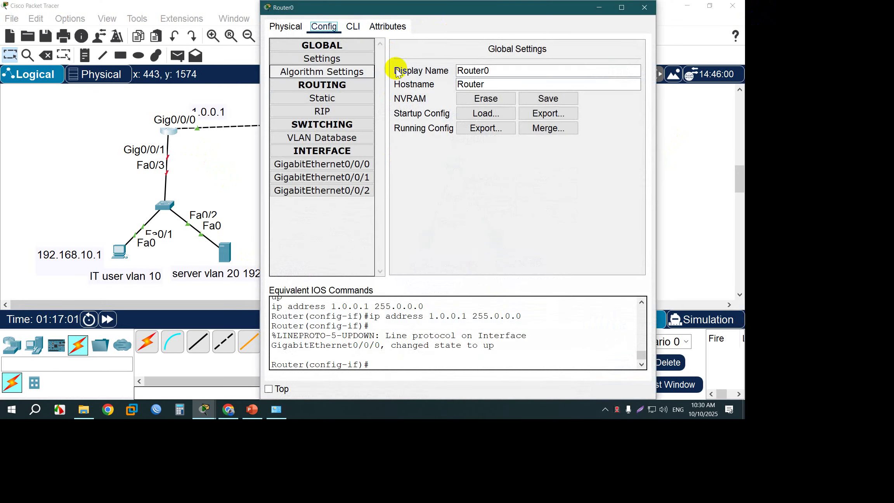
- Enable Router0's g0/0/1 interface with "no sh" from its command line
left_click(352, 26)
type("e")
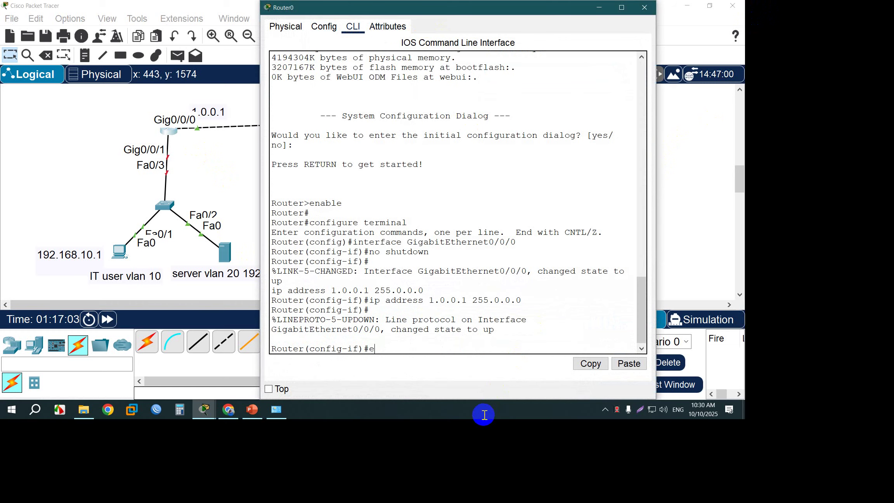
type("x")
key("Return")
key("Return")
key("Return")
type("int ")
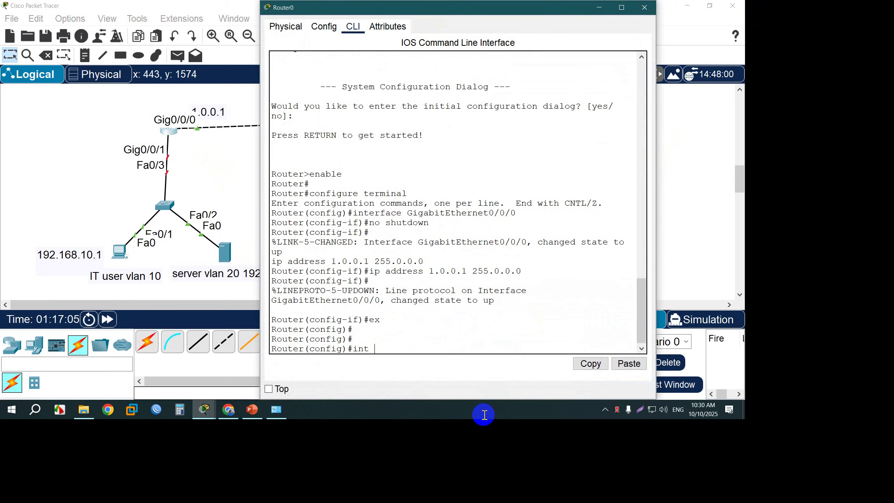
type("g0/0/1")
key("Return")
type("no sh")
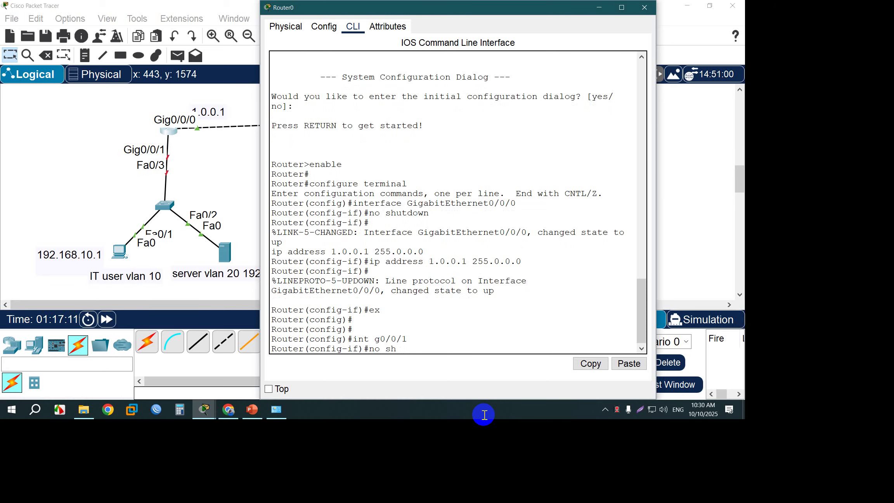
key("Return")
key("Up")
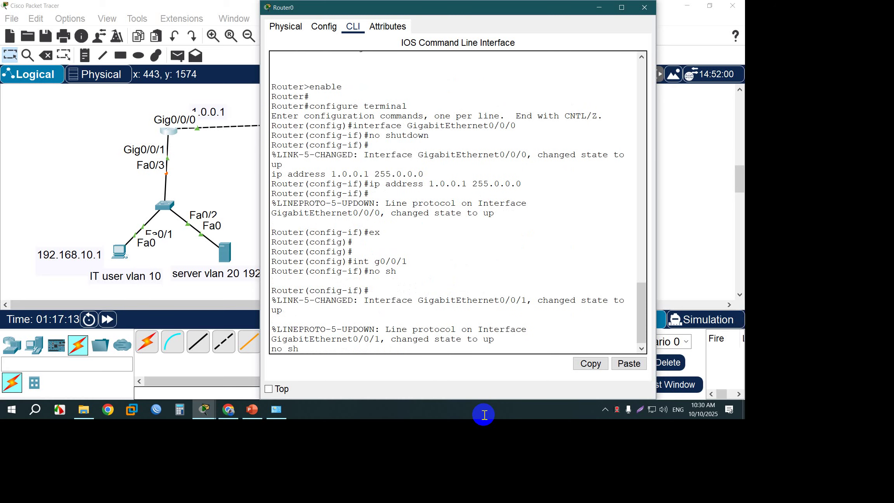
- Leave the g0/0/1 interface configuration on Router0 and create subinterface g0/0/1.10
key("Return")
key("Up")
key("BackSpace")
key("BackSpace")
key("BackSpace")
key("BackSpace")
key("BackSpace")
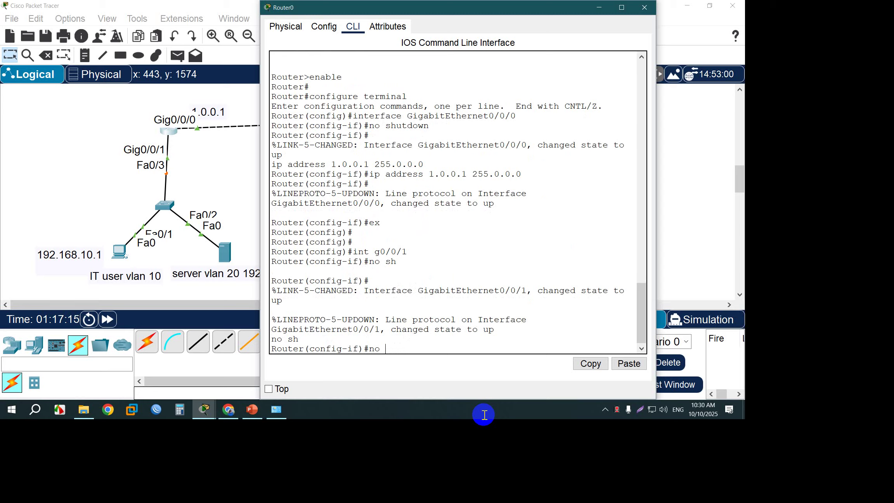
type("ex")
key("Return")
key("Up")
key("Up")
key("Up")
key("Up")
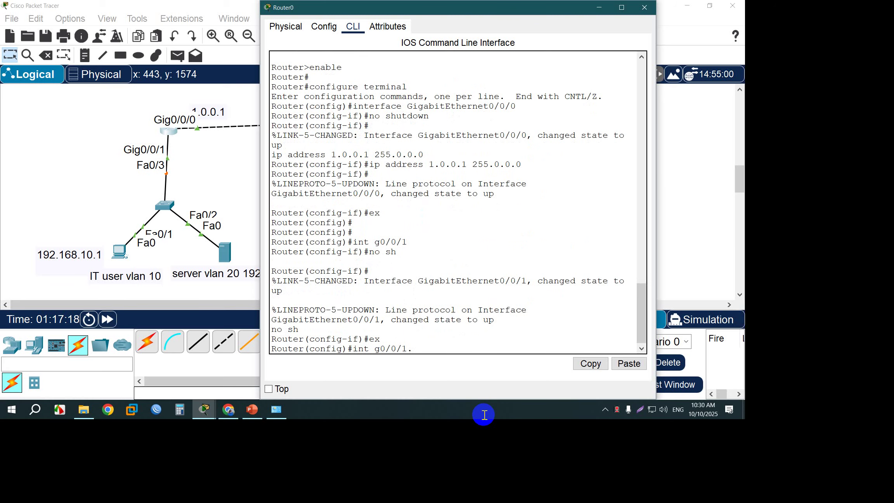
type(".10")
key("Return")
key("Return")
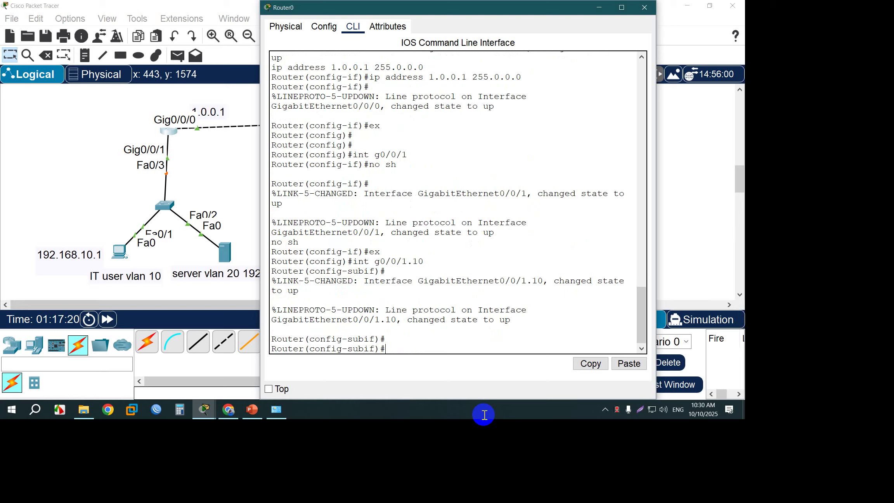
- Try to give subinterface g0/0/1.10 the address 192.168.10.1 with mask 255.255.255.0, enable it with "no sh" and exit
type("ip add 192.168.10.1 255.255.255")
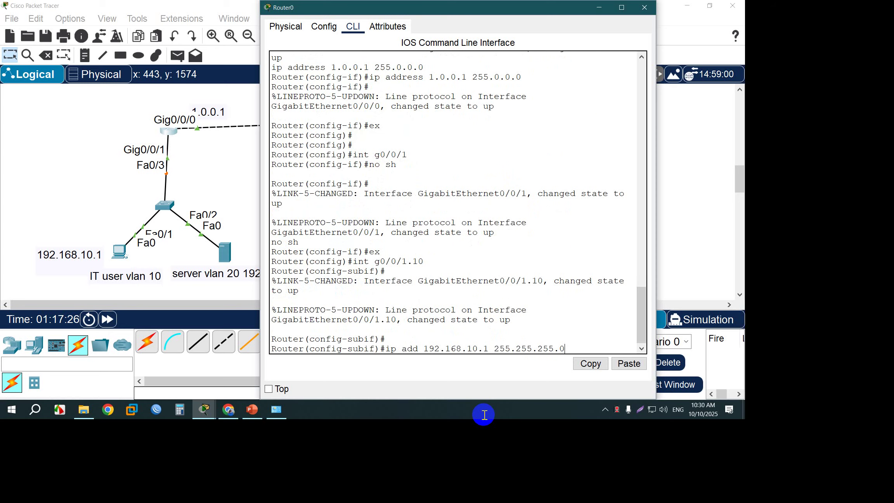
type(".0")
key("Return")
key("Return")
key("Return")
type("no sh")
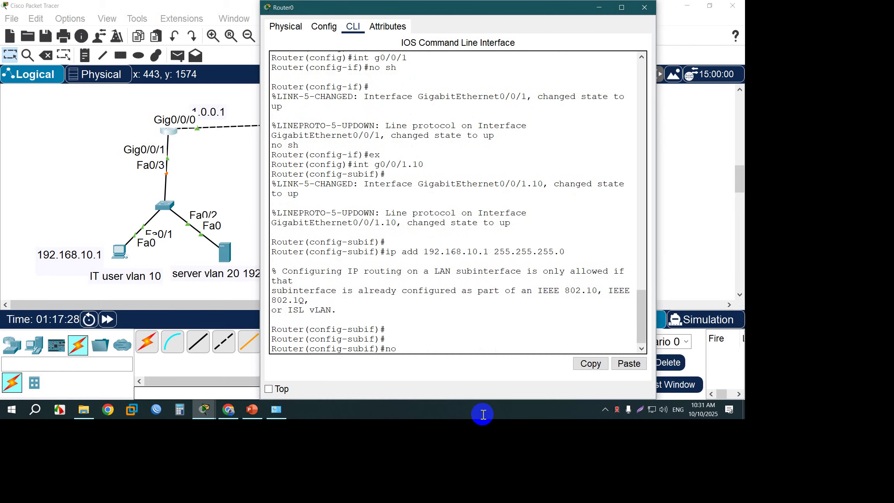
key("Return")
key("Return")
type("ex")
key("Return")
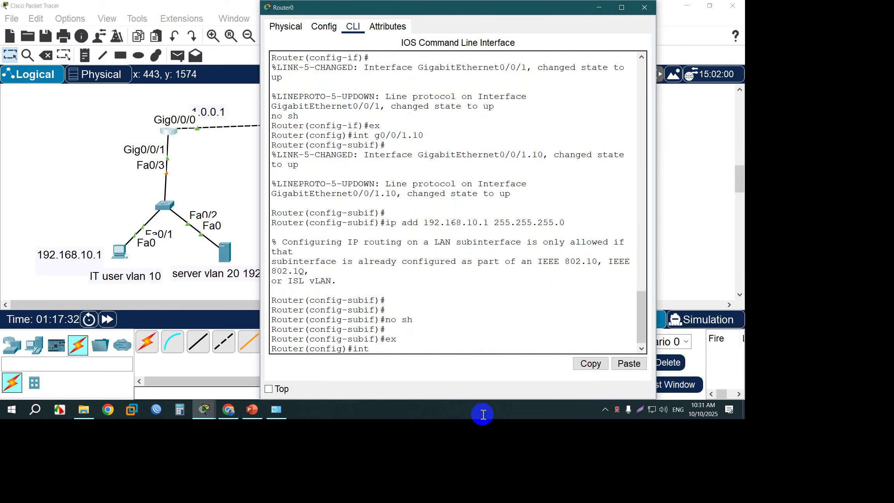
- Look for the encapsulation command in the g0/0/1 interface configuration using the command help, and return to global configuration
key("BackSpace")
key("BackSpace")
key("BackSpace")
key("BackSpace")
type("int g0/0")
key("BackSpace")
type("1")
key("Return")
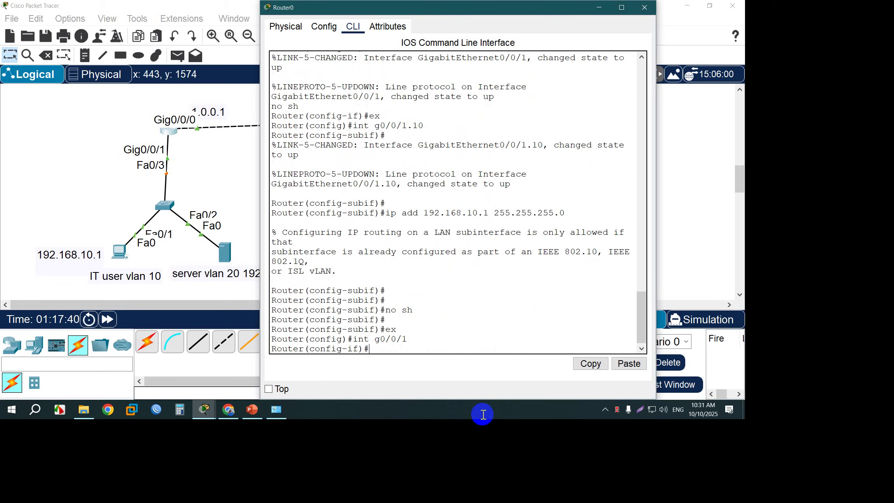
type("en")
key("Tab")
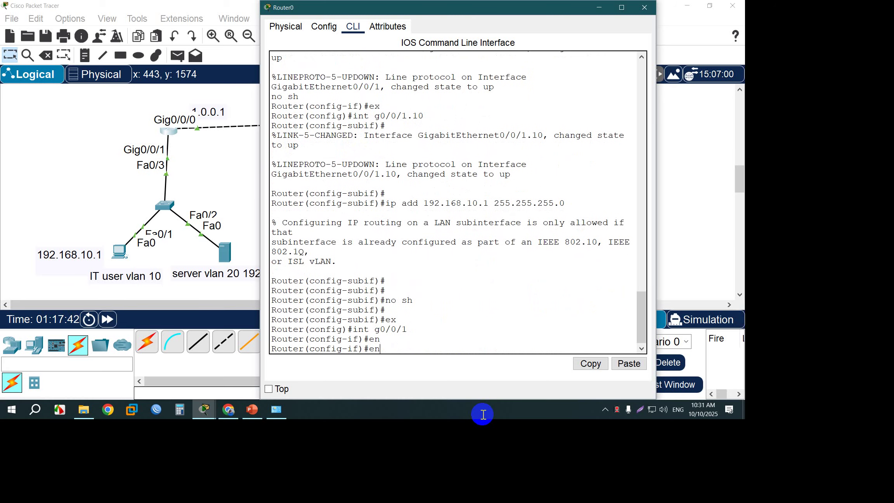
key("BackSpace")
key("BackSpace")
type("?")
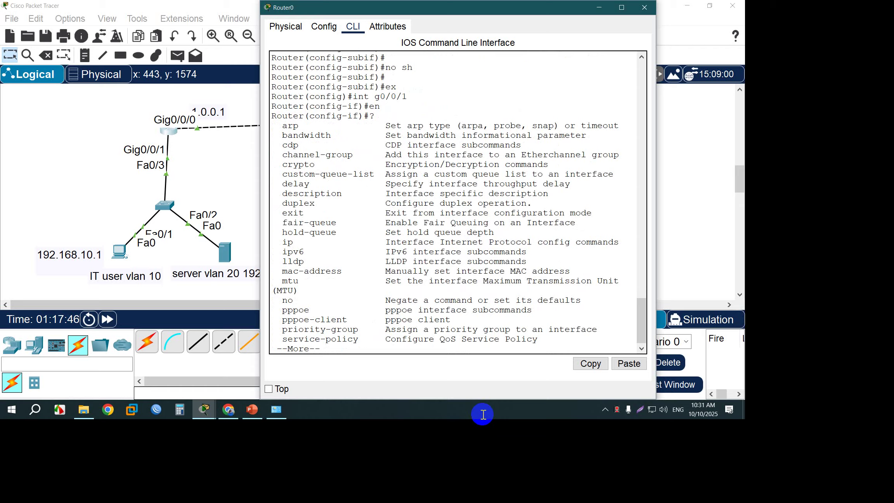
key("space")
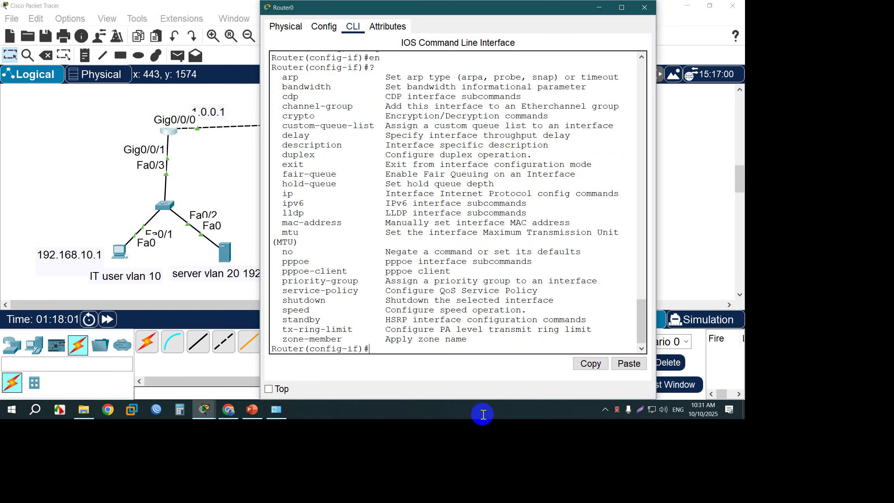
type("ex")
key("Return")
key("Return")
key("Return")
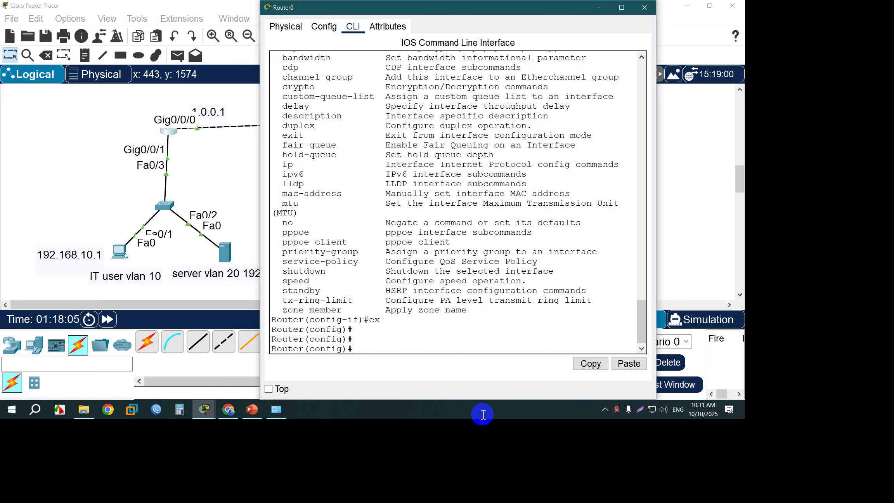
- Create subinterface g0/0/1.20 on Router0
type("int g0/0/1.20")
key("Return")
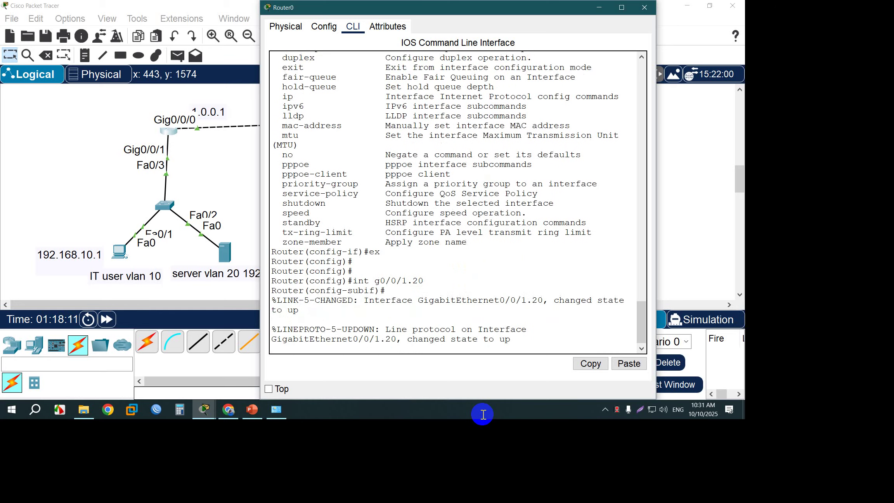
key("Return")
key("Return")
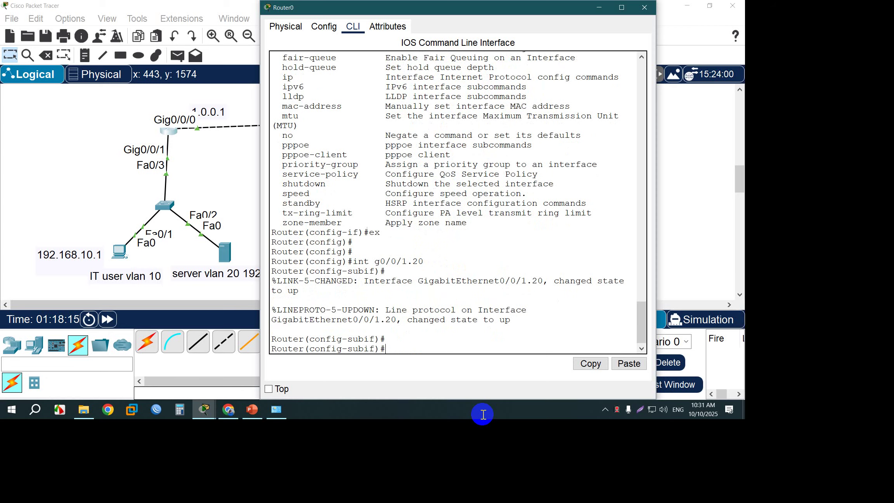
- Try to give subinterface g0/0/1.20 the address 192.168.20.1 with mask 255.255.255.0
type("ip add 192.168.20.")
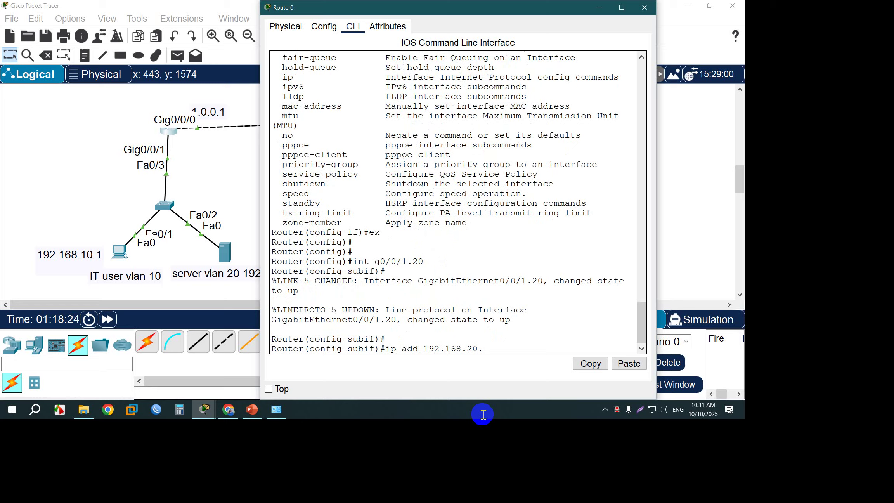
type("1 255.255.255.0")
key("Return")
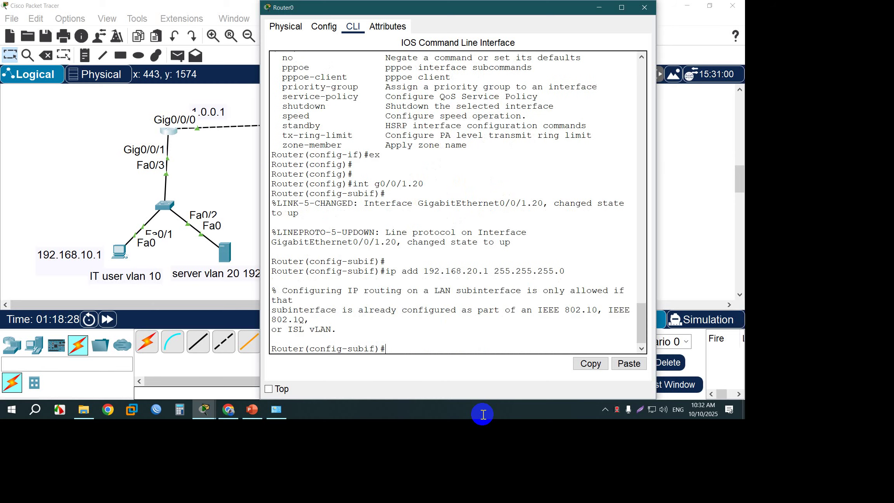
key("Return")
key("Return")
- Set the g0/0/1.20 subinterface to dot1Q encapsulation for VLAN 20 and exit to global configuration
type("en")
key("Tab")
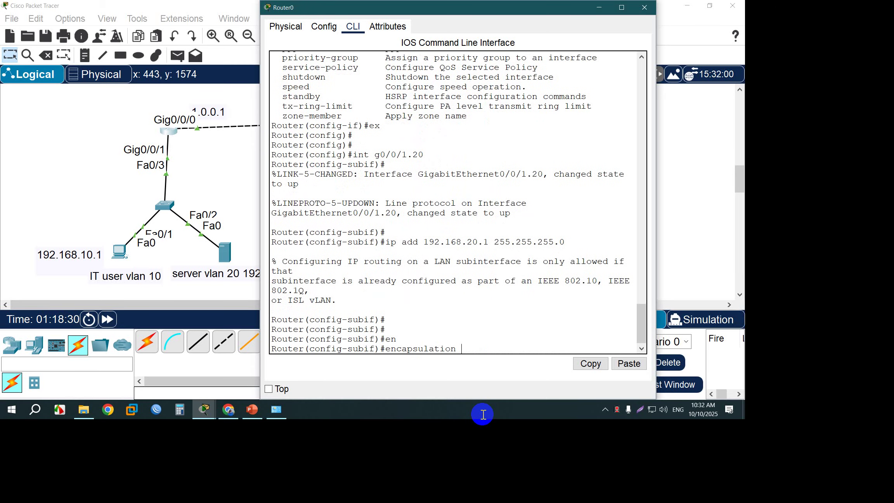
type("d")
key("Tab")
type("20")
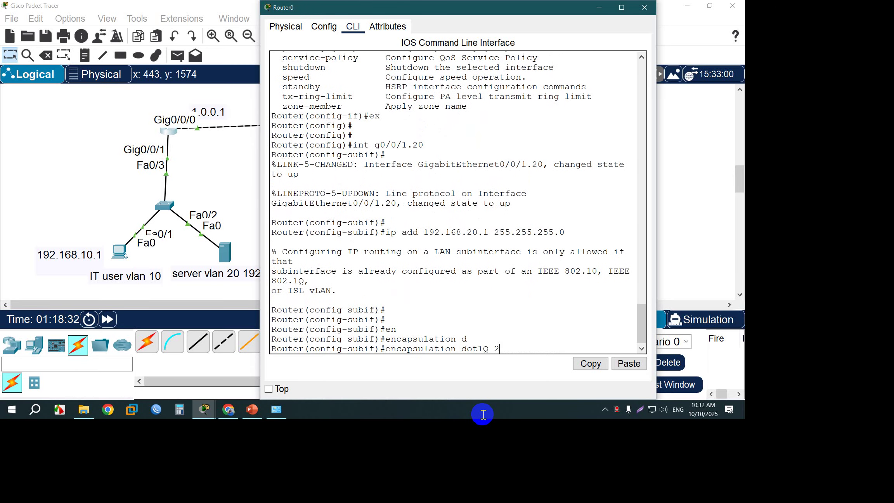
key("Return")
type("ex")
key("Return")
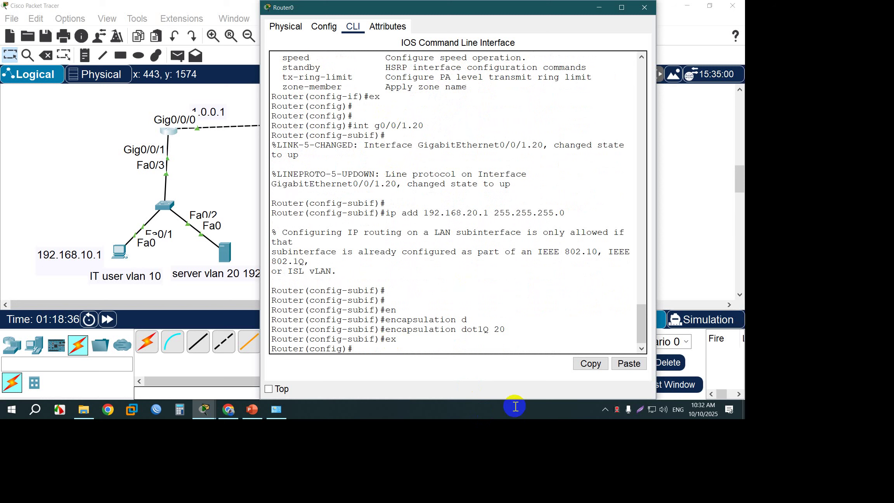
- Set the g0/0/1.10 subinterface to dot1Q encapsulation for VLAN 10 and exit to global configuration
type("int g0/0/1.10")
key("Return")
type("en")
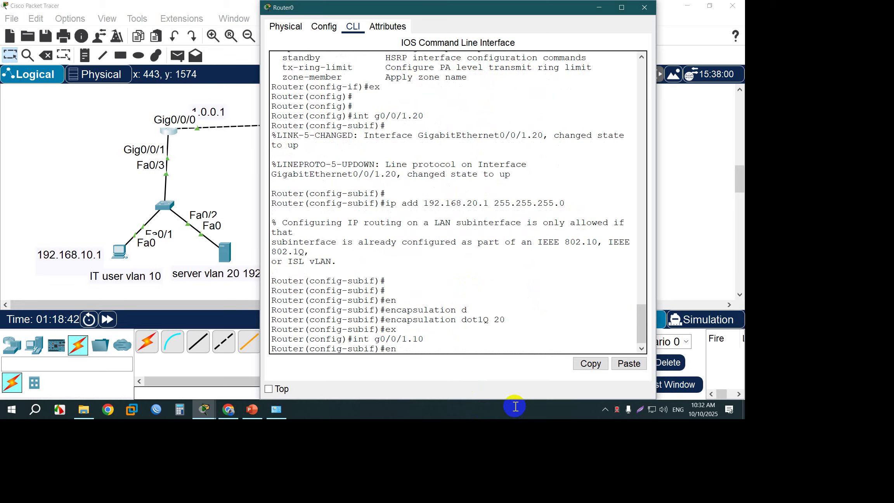
type("c d 10")
key("Return")
type("ex")
key("Return")
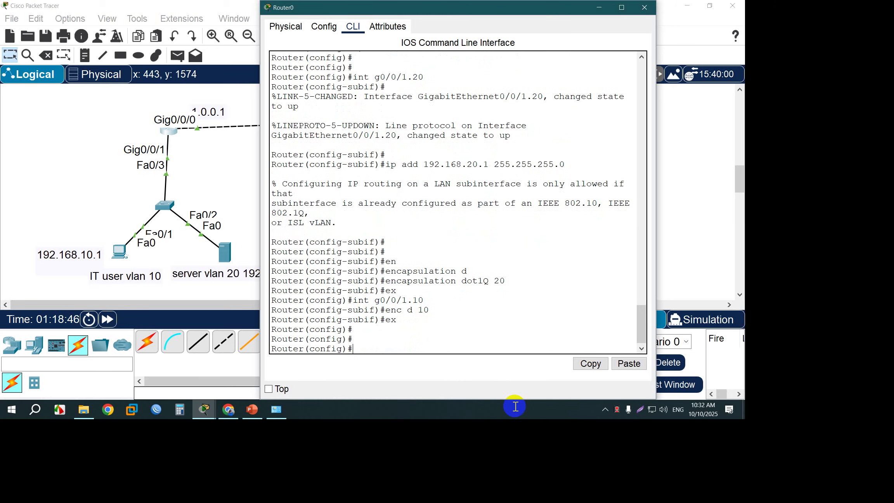
- End Router0's configuration mode, show its IP routing table with "sh ip ro" and review the earlier subinterface commands
left_click(215, 165)
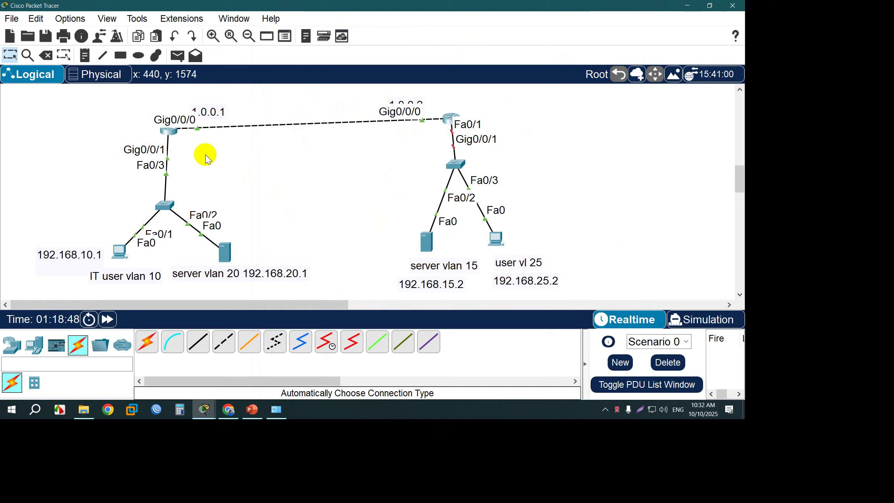
left_click(168, 131)
type("end")
key("Return")
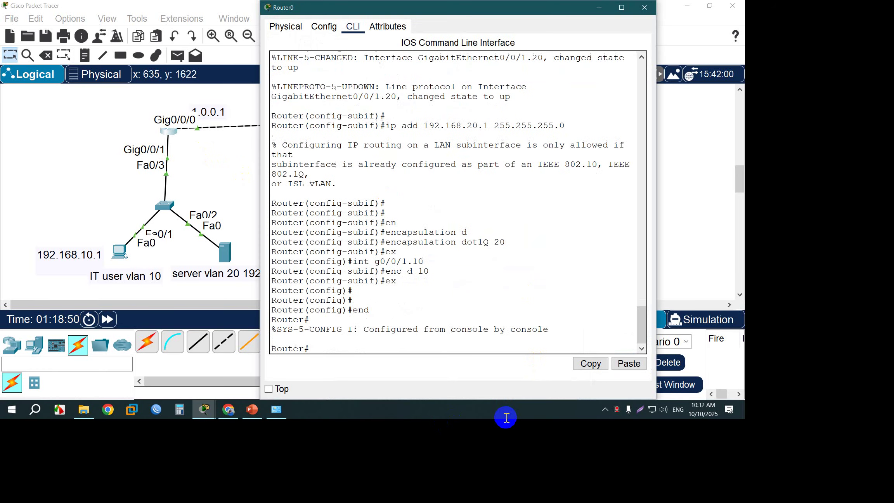
type("sh ip ro")
key("Return")
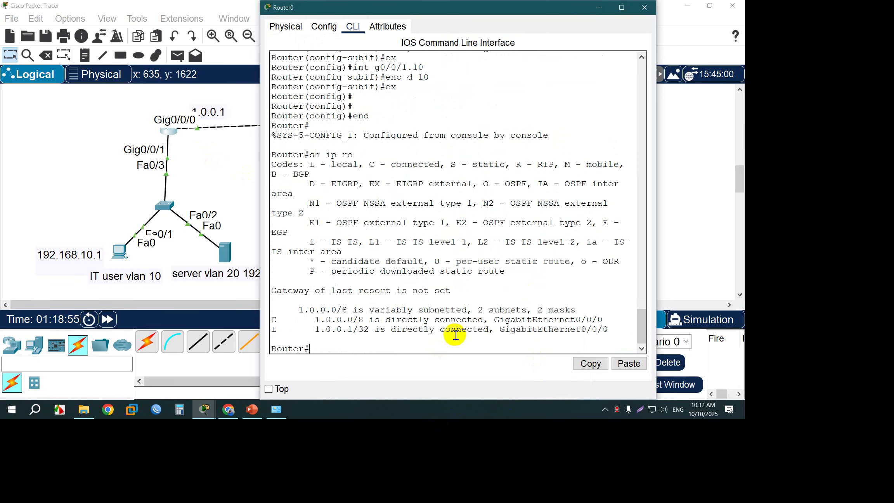
scroll(455, 332, "up", 5)
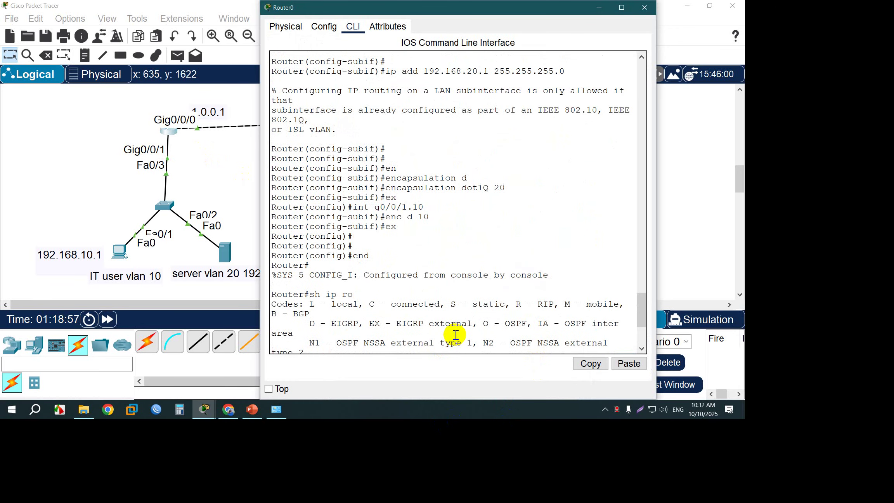
scroll(455, 335, "up", 6)
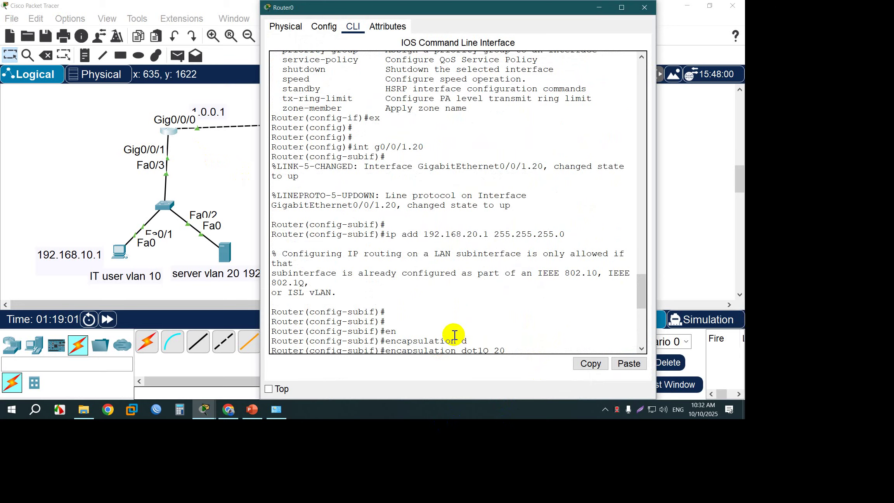
- Show Router0's running configuration with "sh run" and check the IP address lines of subinterfaces g0/0/1.10 and g0/0/1.20
type("d")
key("BackSpace")
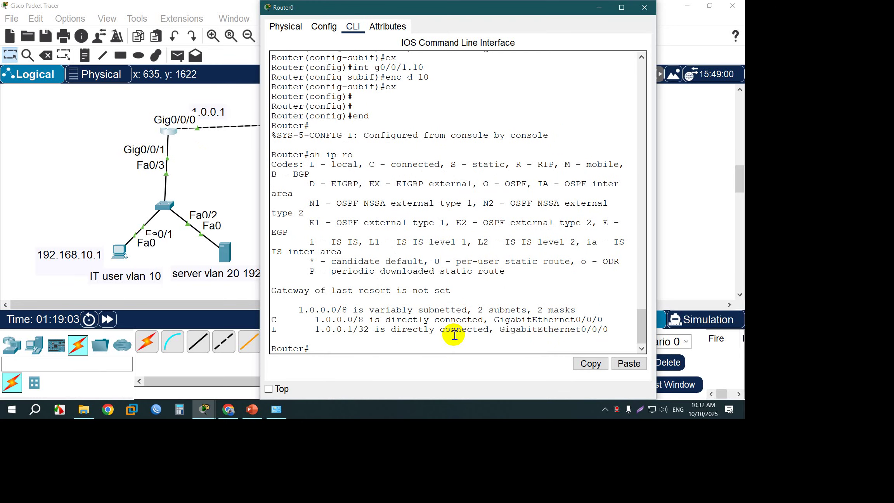
type("sh run")
key("Return")
key("space")
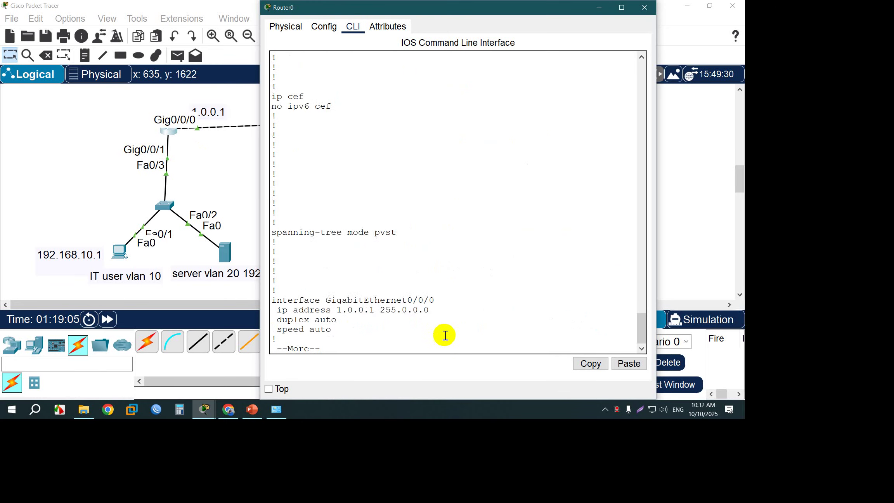
key("space")
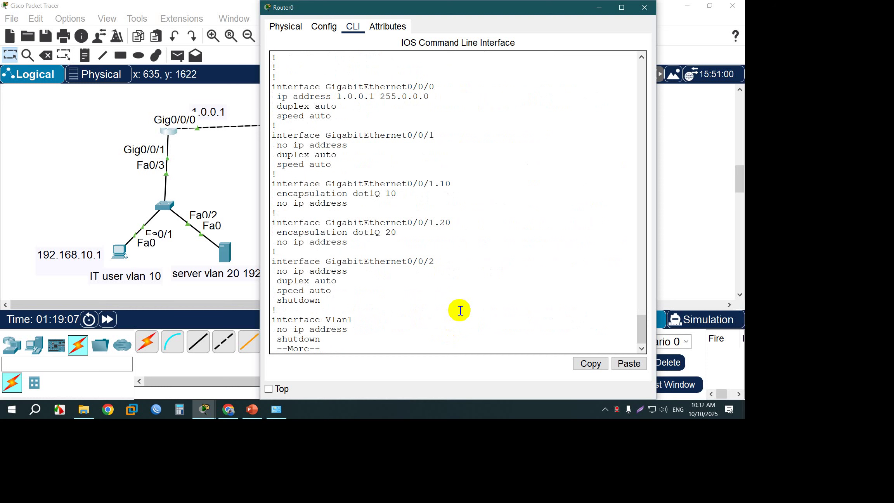
left_click_drag(347, 241, 288, 241)
left_click_drag(347, 202, 326, 203)
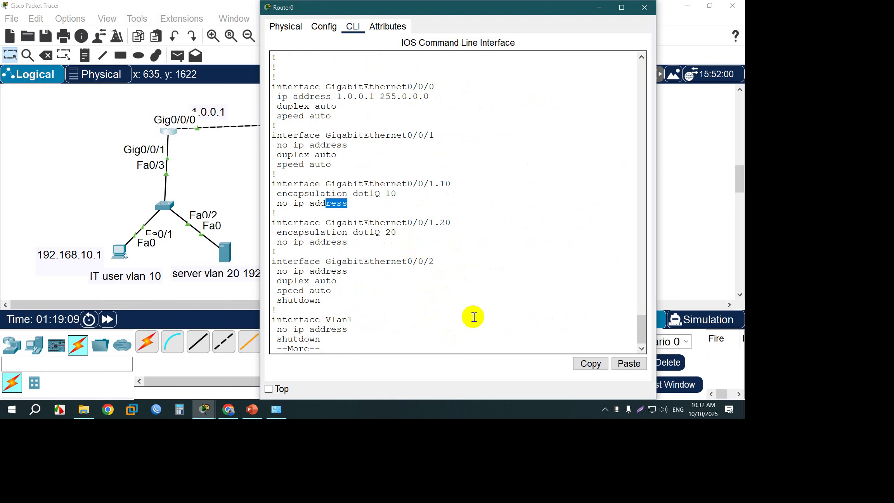
left_click(459, 270)
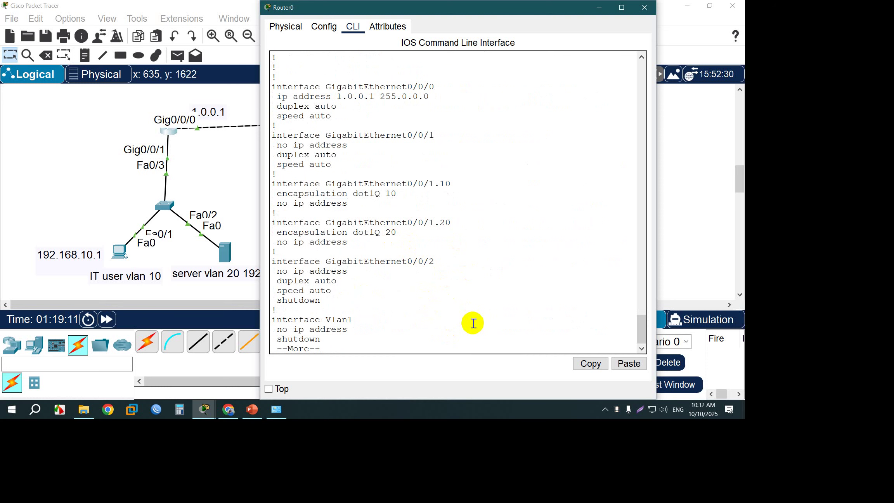
- Give Router0's g0/0/1.10 subinterface the address 192.168.10.1 with mask 255.255.255.0, and enable it with "no sh"
type("qconf t")
key("Return")
type("in")
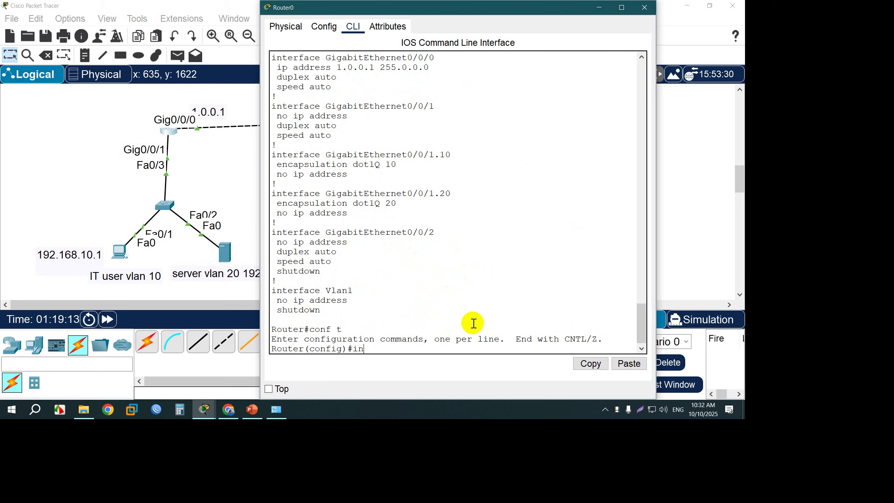
type("t g0/0/")
key("BackSpace")
type("1.10")
key("Return")
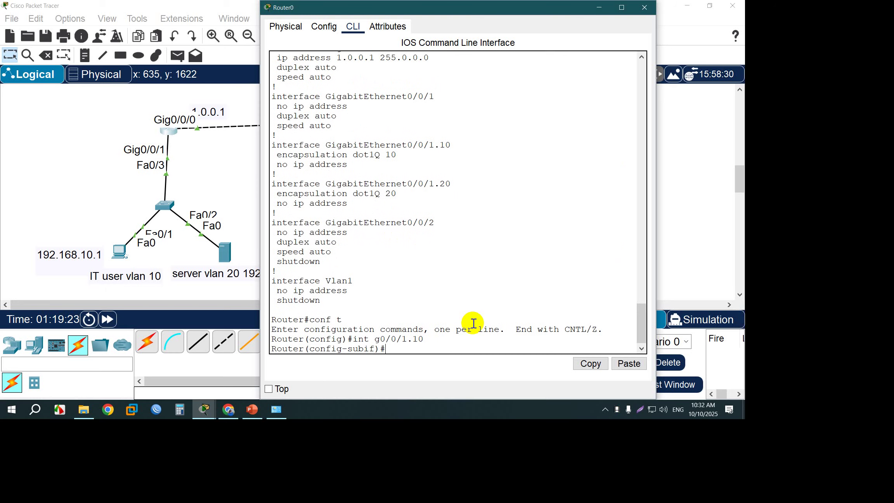
type("ip add 192.168.10.1 255.255.255.0")
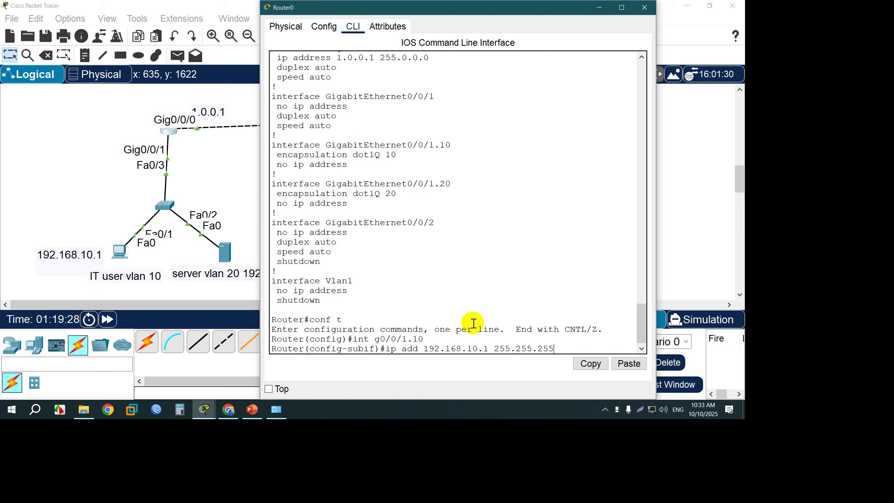
key("Return")
type("no sh")
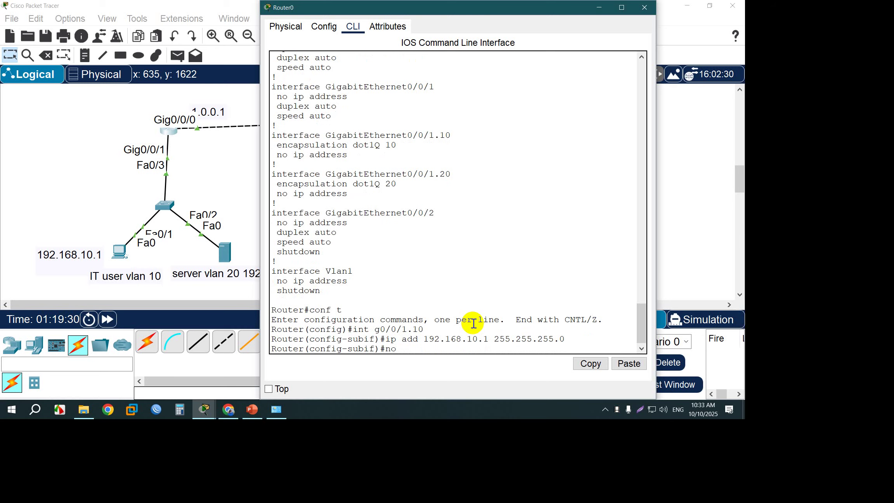
key("Return")
type("ex")
key("Return")
type("i")
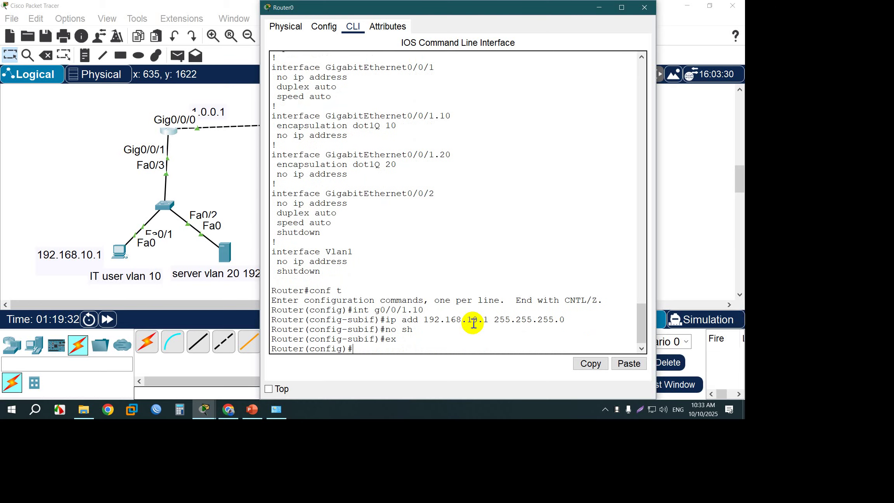
- Give Router0's g0/0/1.20 subinterface the address 192.168.20.1 with mask 255.255.255.0, and enable it with "no sh"
type("p add 192.168.10.1 255.255.255.0")
key("Up")
key("Up")
key("Up")
key("Up")
key("BackSpace")
key("BackSpace")
type("20")
key("Return")
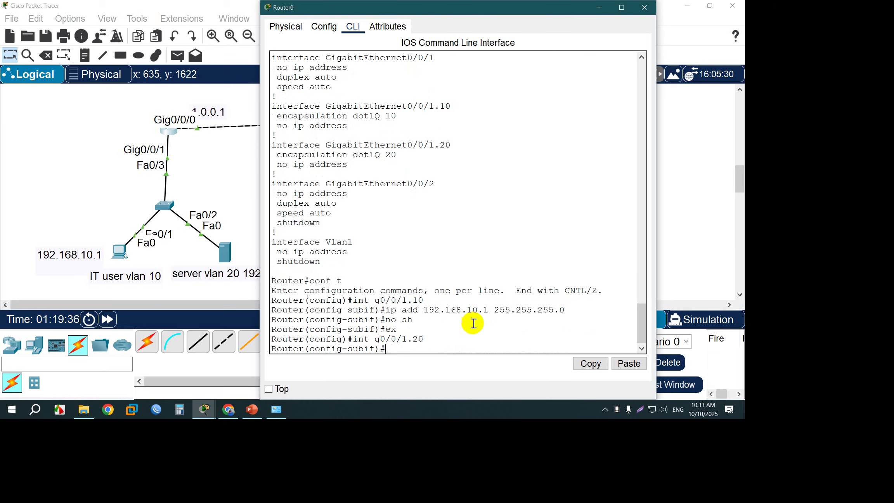
type("ip add 192.168.20.1")
type("255")
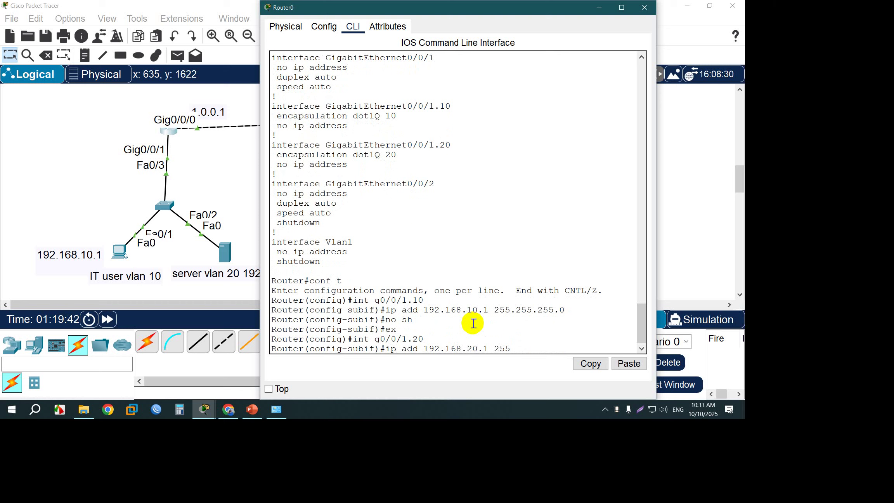
type(".255.255.0")
key("Return")
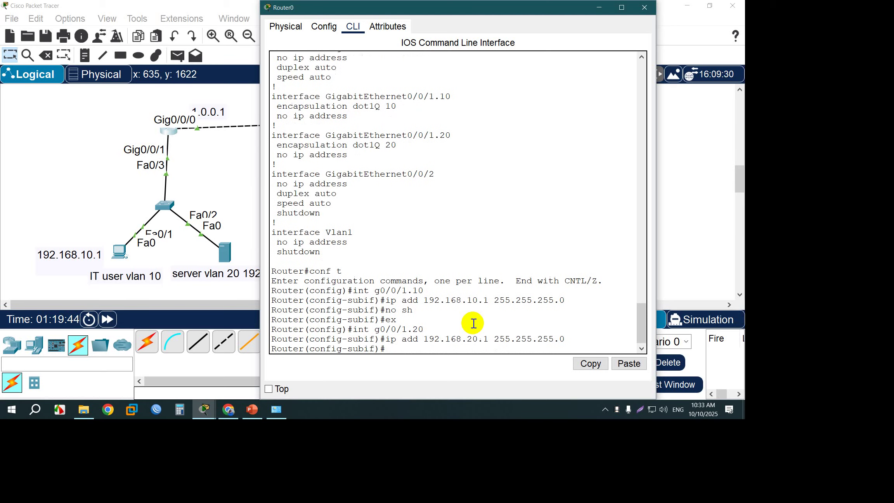
type("no sh")
key("Return")
key("Return")
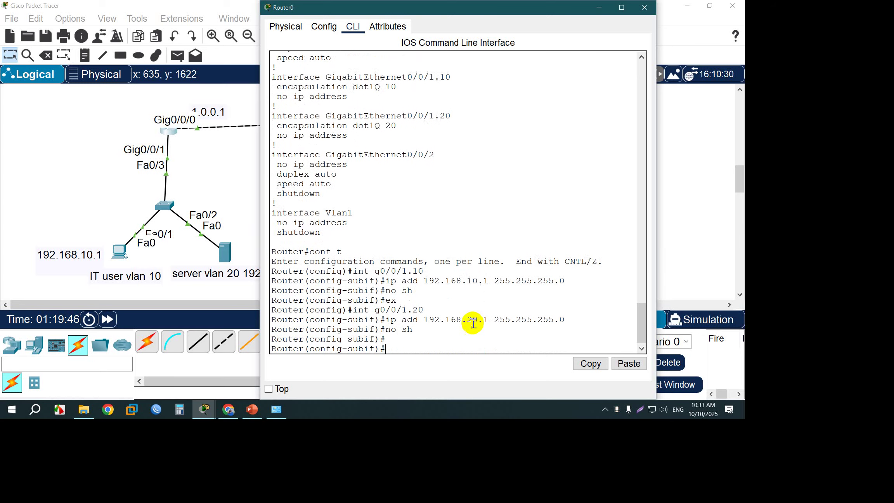
- End Router0's configuration mode, show its IP routing table with "sh ip ro" and widen the window to review the routes
type("end")
key("Return")
type("s")
key("Return")
key("Return")
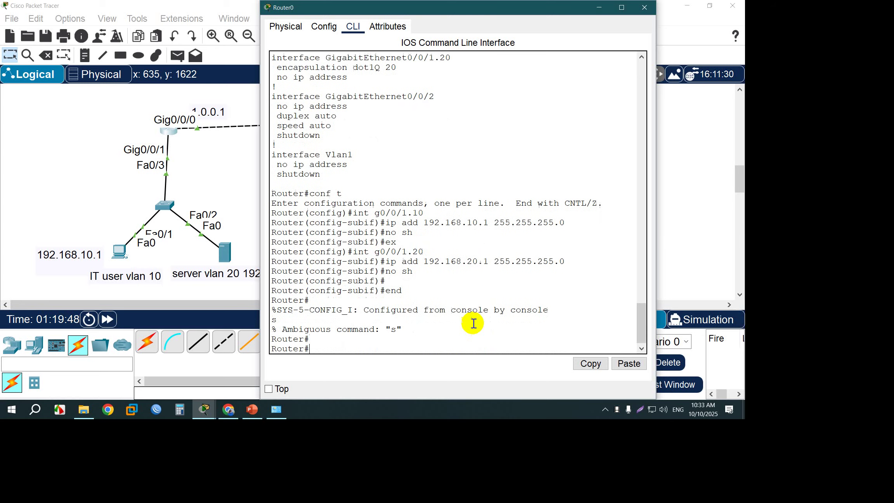
key("Return")
type("sh ip ro")
key("Return")
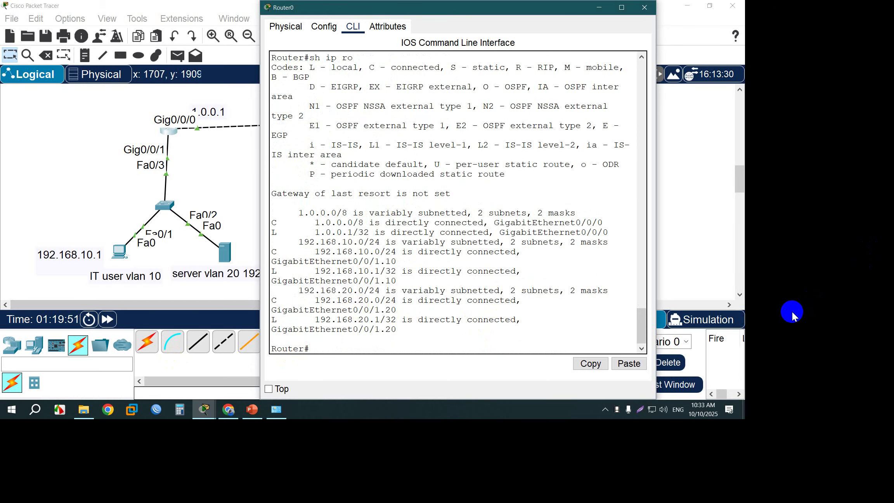
left_click_drag(787, 312, 881, 296)
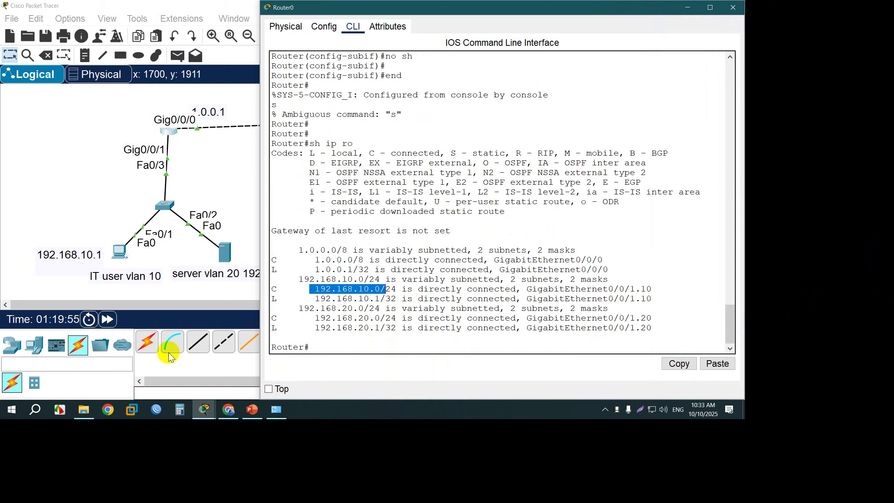
- Set the VLAN 20 server's static IPv4 address to 192.168.20.20
left_click(277, 313)
left_click(425, 239)
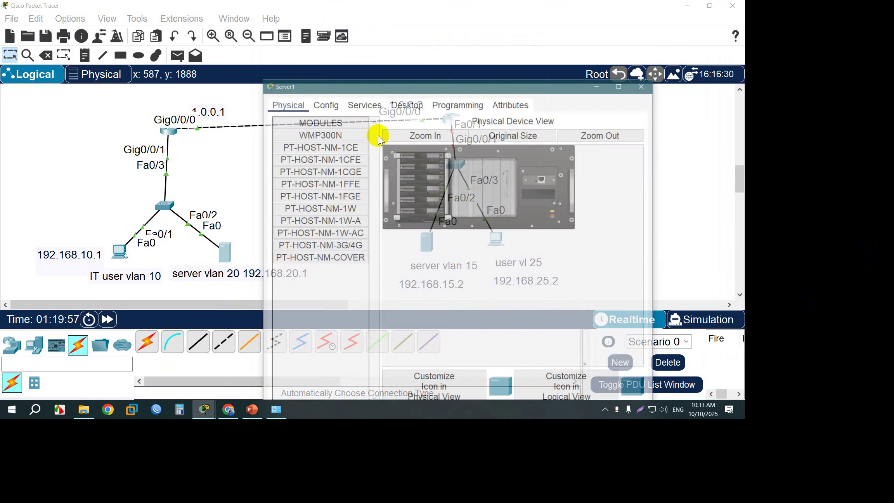
left_click(406, 26)
left_click(306, 58)
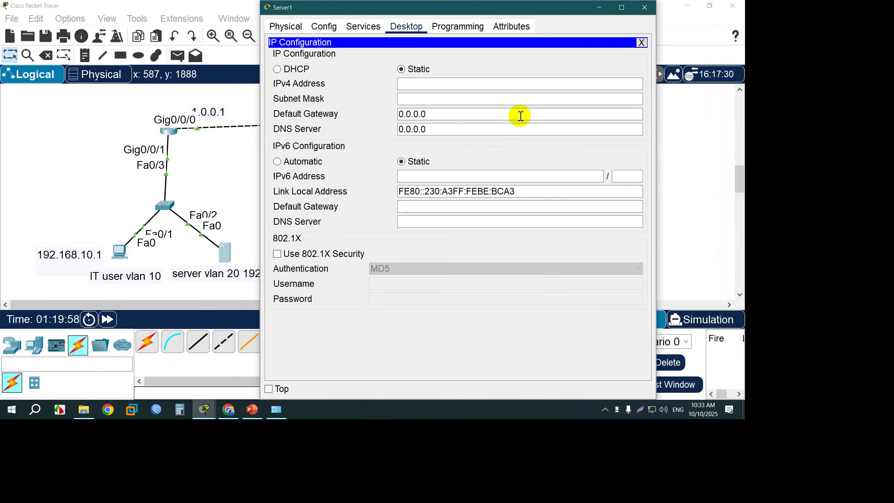
type("192.168")
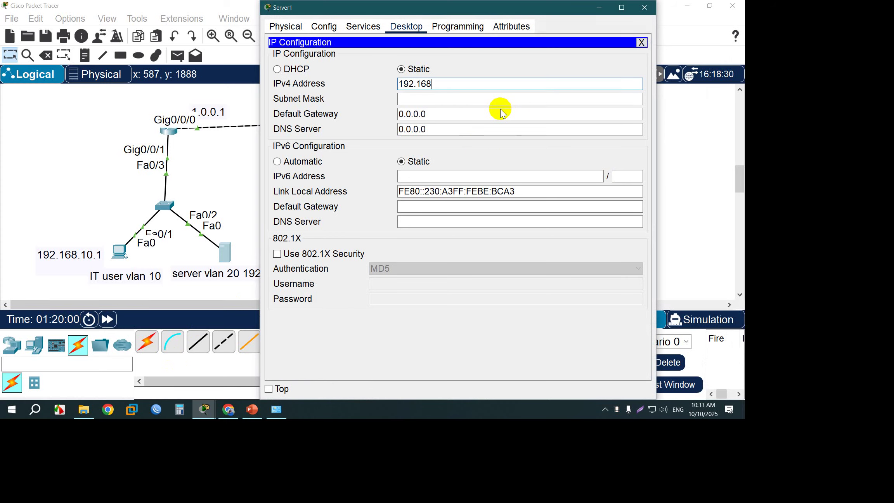
type(".20.20")
key("Tab")
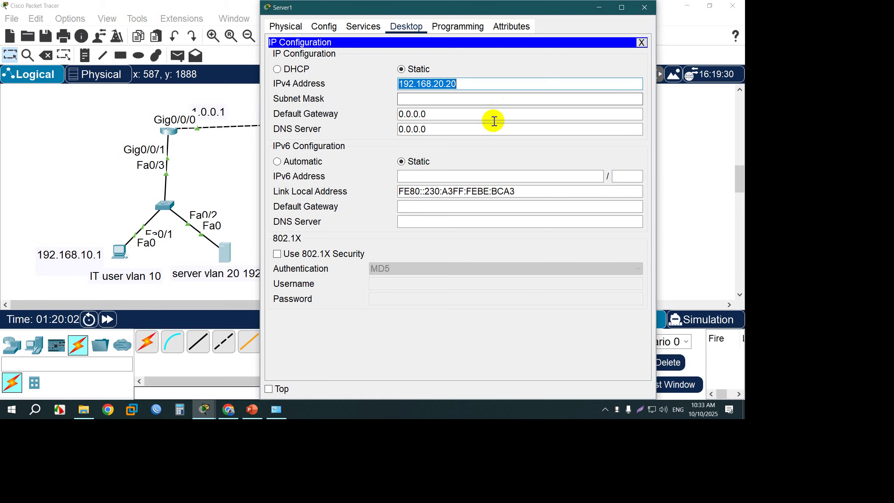
- Fill in the VLAN 20 server's subnet mask 255.255.255.0, set its default gateway to 192.168.20.1 and copy the gateway address
key("Tab")
type("192.168.20.20")
key("BackSpace")
key("BackSpace")
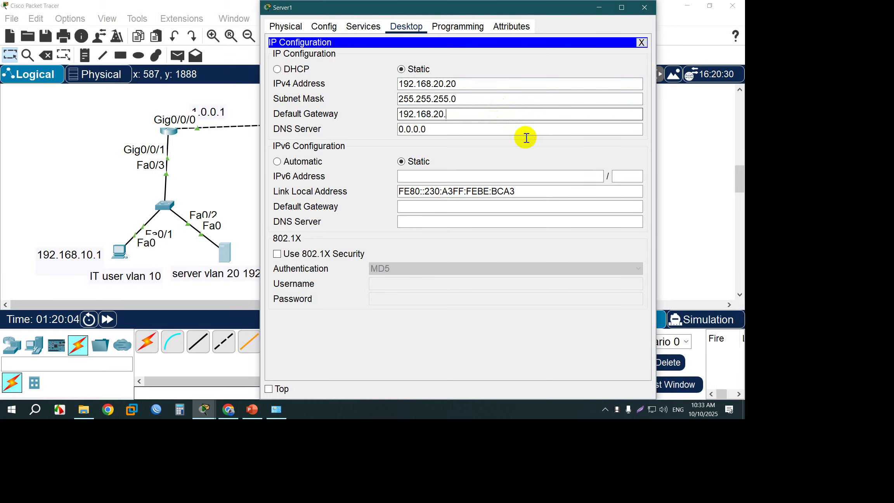
type("1")
key("ctrl+a")
key("ctrl+c")
key("alt+F4")
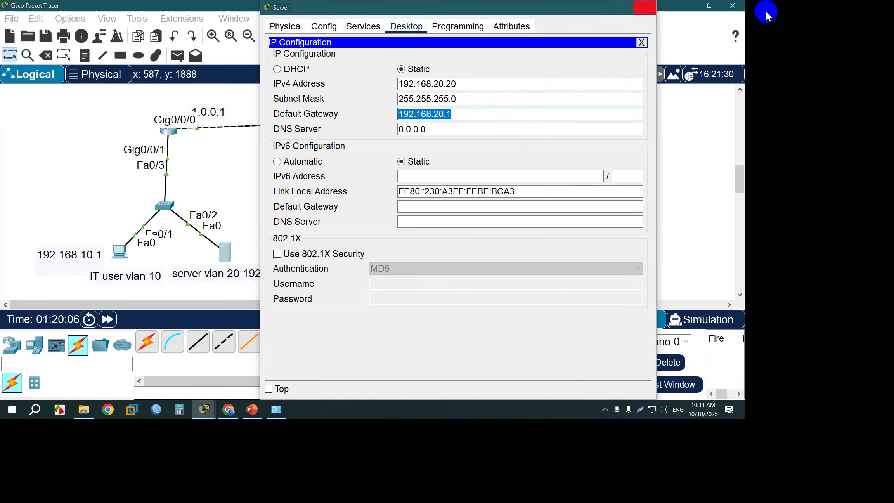
- Set the VLAN 10 IT user PC's static IPv4 address to 192.168.10.10, adapting the copied gateway address
left_click(495, 243)
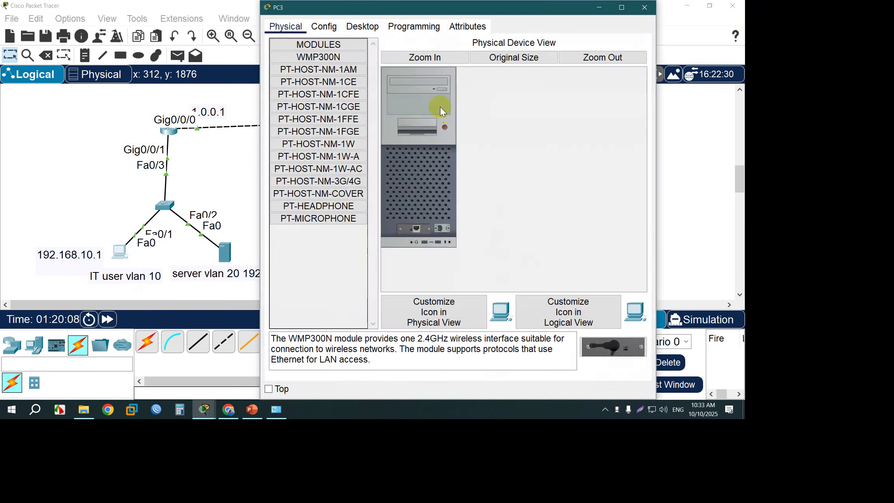
left_click(363, 26)
left_click(307, 62)
left_click(513, 98)
key("ctrl+v")
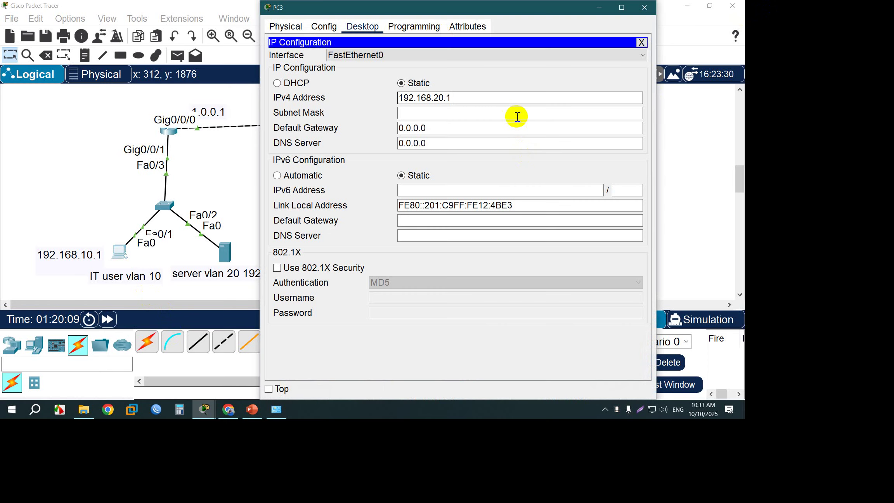
key("Left")
key("Left")
key("Left")
key("BackSpace")
type("1")
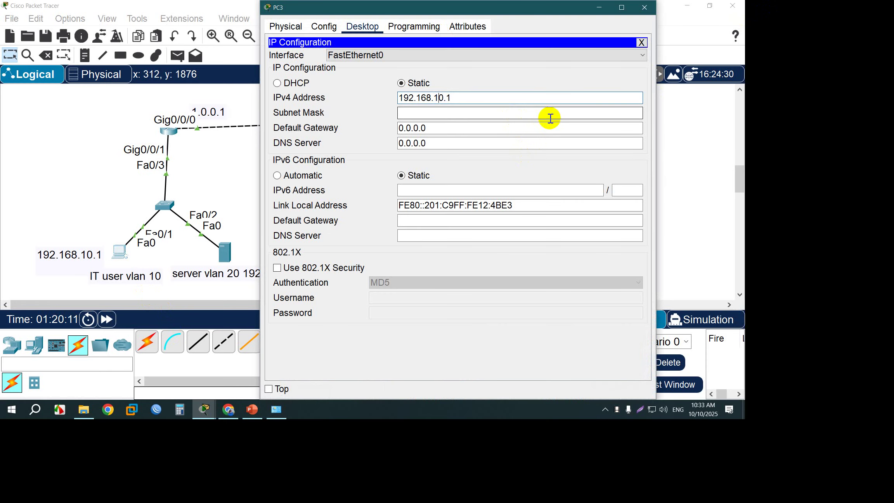
type("0")
key("ctrl+a")
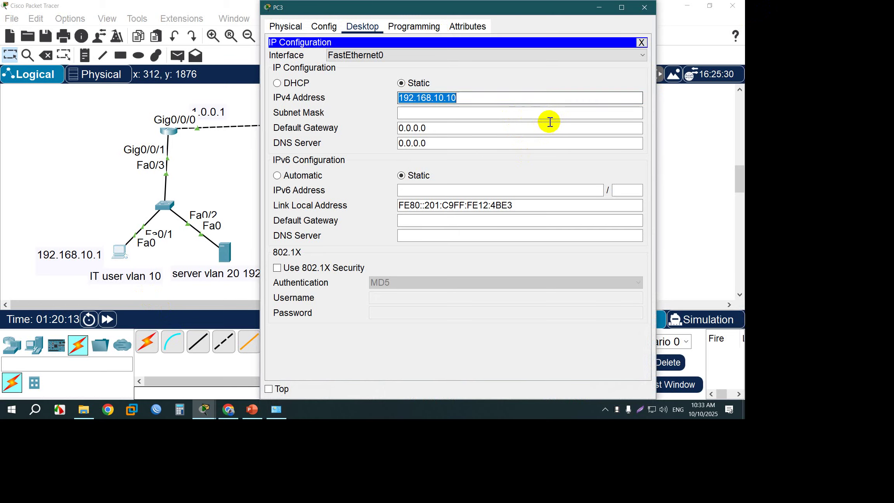
- Fill in the IT user PC's subnet mask 255.255.255.0 and set its default gateway to 192.168.10.1
key("Tab")
key("Tab")
type("192.168.10.10")
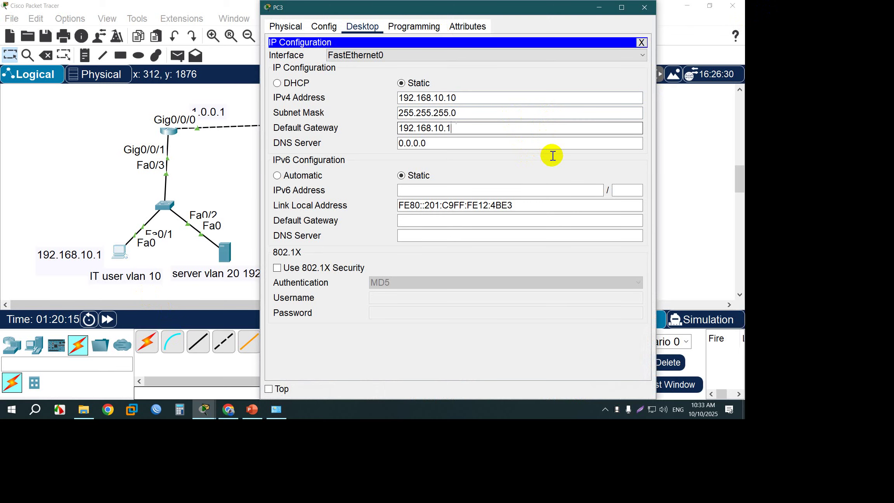
key("Tab")
left_click(644, 7)
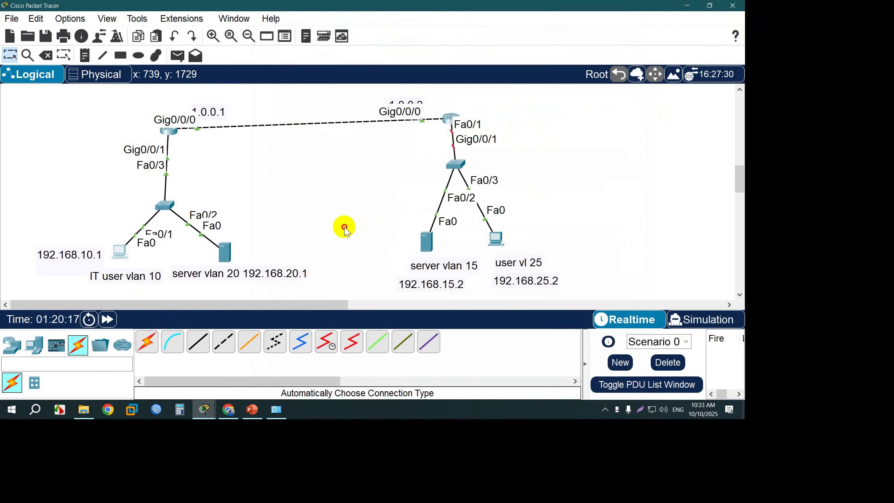
- Send a simple PDU from the VLAN 10 IT user PC to the VLAN 20 server to test inter-VLAN connectivity
left_click(177, 55)
left_click(120, 251)
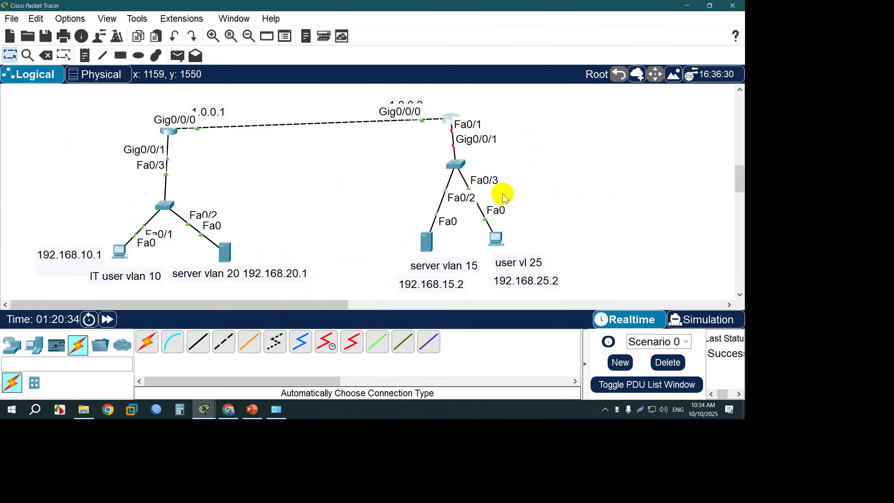
- Open Router1's command line interface and exit from interface to global configuration mode
key("alt+Tab")
left_click_drag(605, 19, 310, 24)
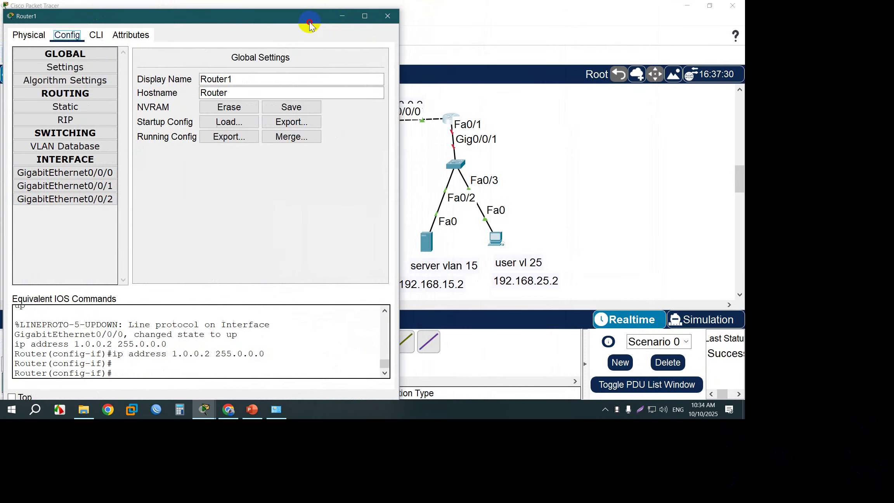
left_click(96, 35)
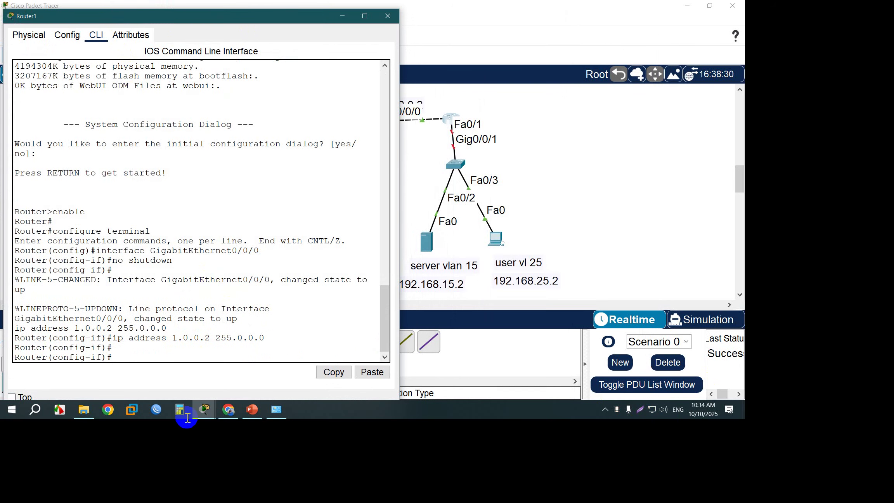
key("Return")
type("ex")
key("Return")
key("Return")
key("Return")
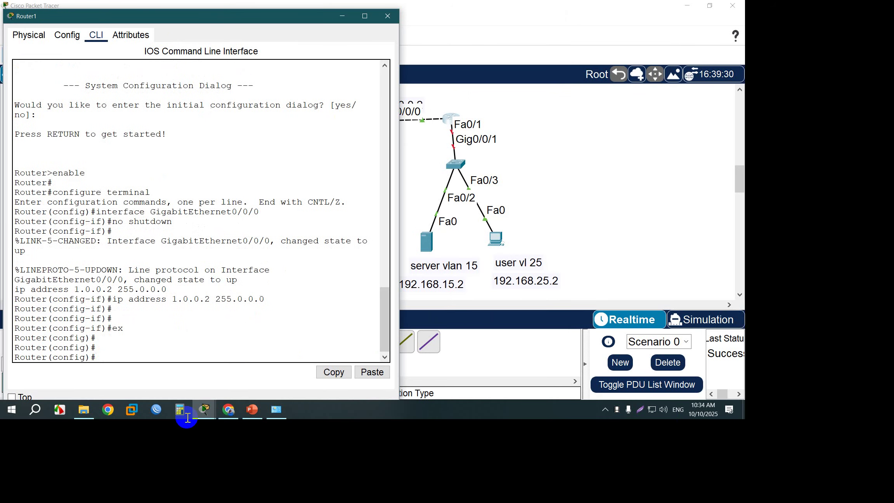
- Enable Router1's g0/0/1 interface with "no sh" and exit to global configuration
type("int g0/0/1")
key("Return")
type("no ")
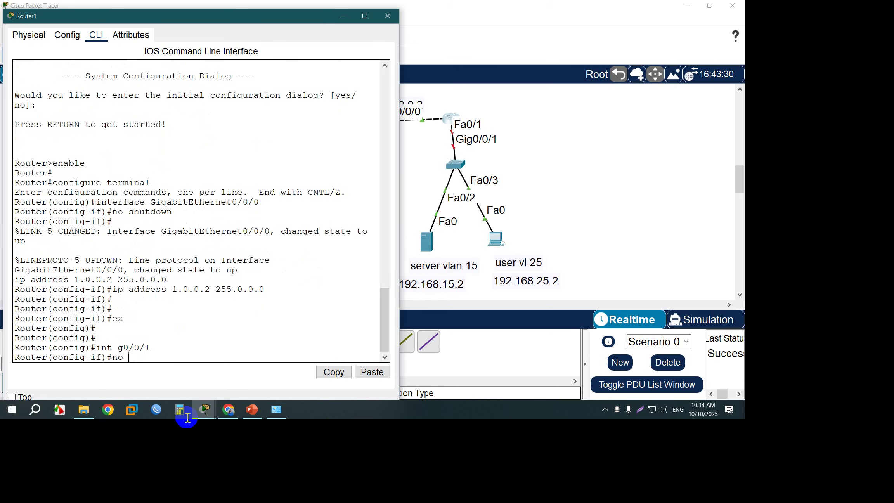
type("sh")
key("Return")
type("ex")
key("Return")
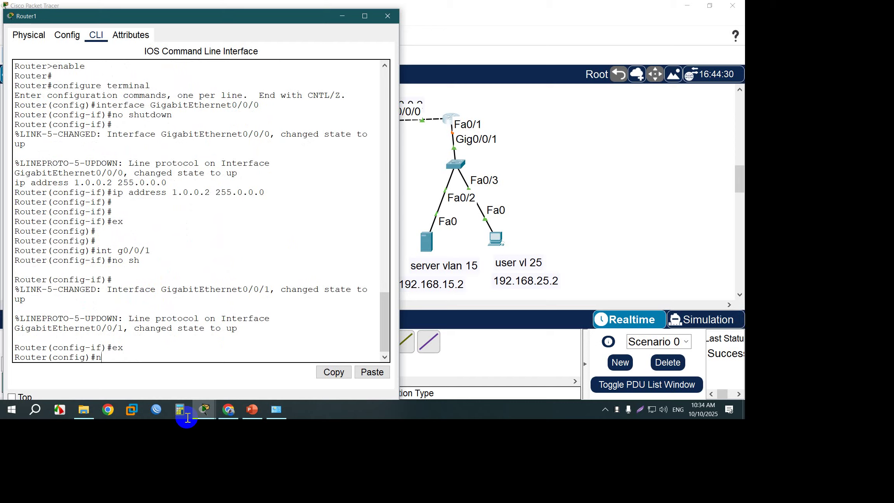
- Create the g0/0/1.15 subinterface on Router1 with "int g0/0/1.15"
type("nt")
key("BackSpace")
key("BackSpace")
type("int g0/0/1")
key("Return")
key("Return")
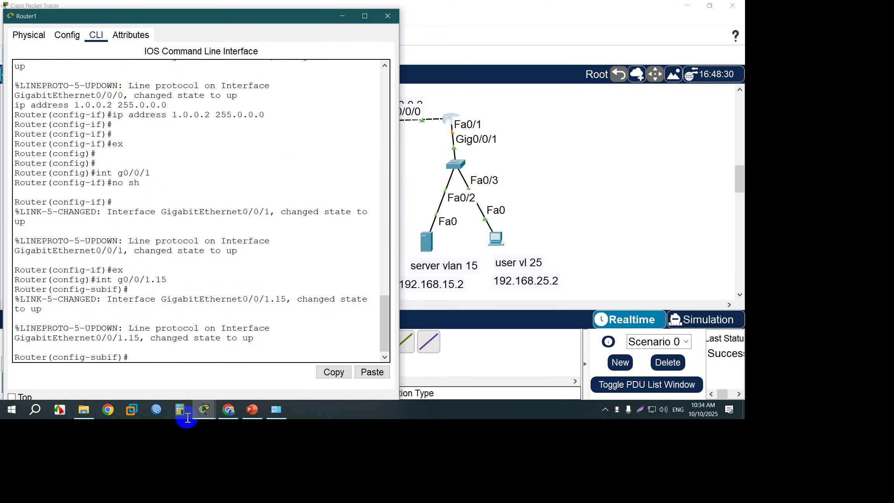
type("en do")
key("Return")
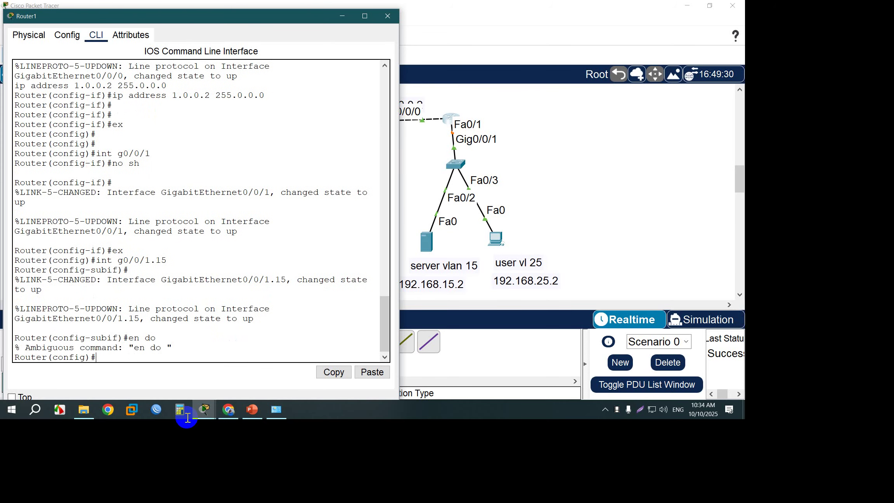
type("d")
key("BackSpace")
type("en")
key("Tab")
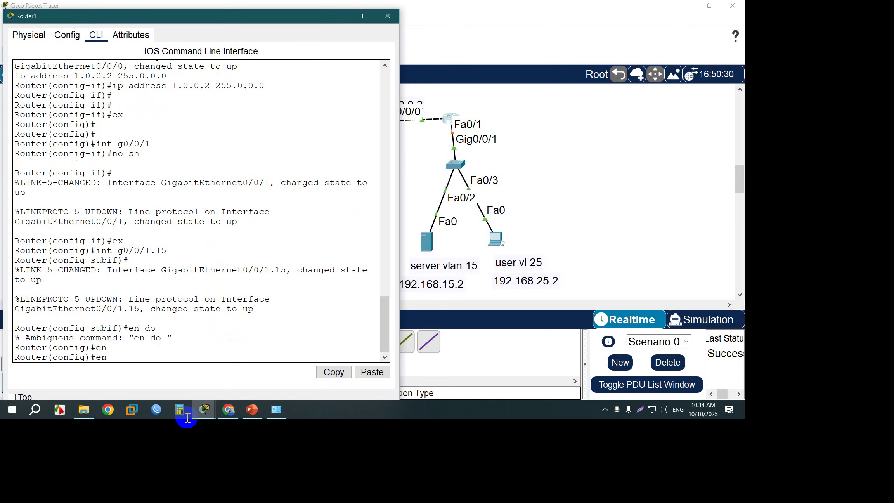
type("a")
key("Tab")
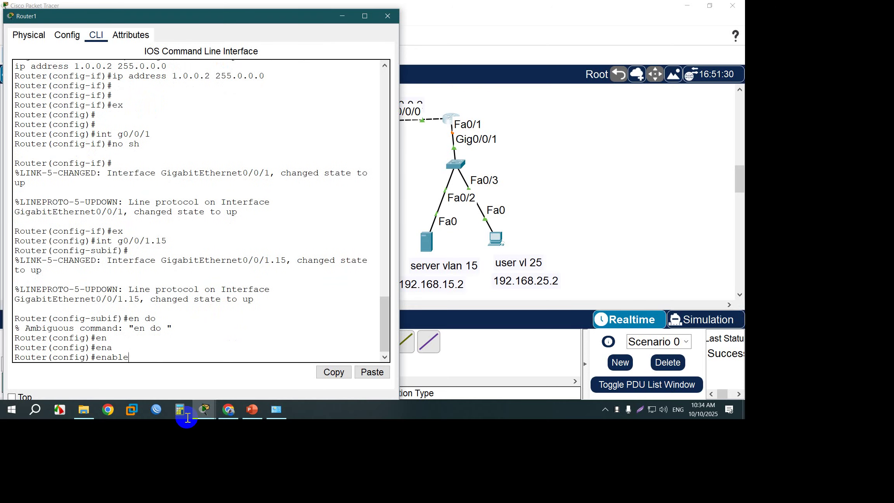
key("BackSpace")
key("BackSpace")
key("BackSpace")
key("BackSpace")
key("BackSpace")
key("BackSpace")
type("ena")
key("Return")
type("ena")
key("Tab")
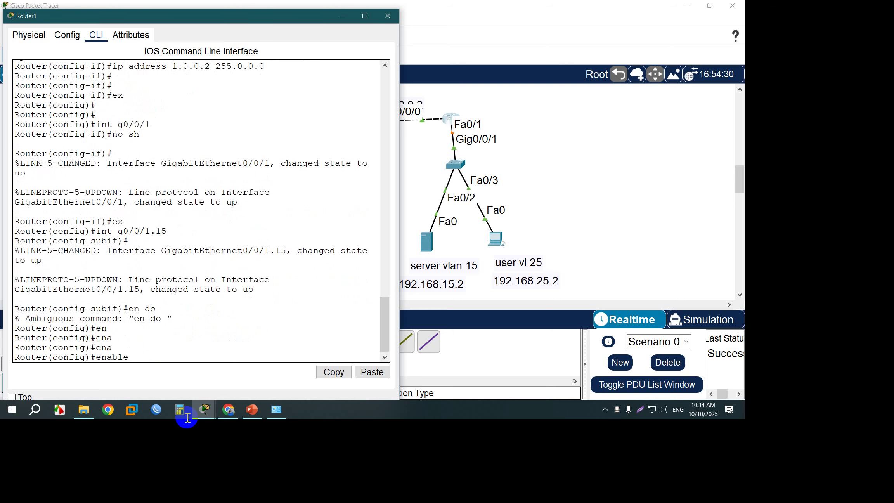
key("BackSpace")
key("BackSpace")
key("BackSpace")
key("BackSpace")
key("BackSpace")
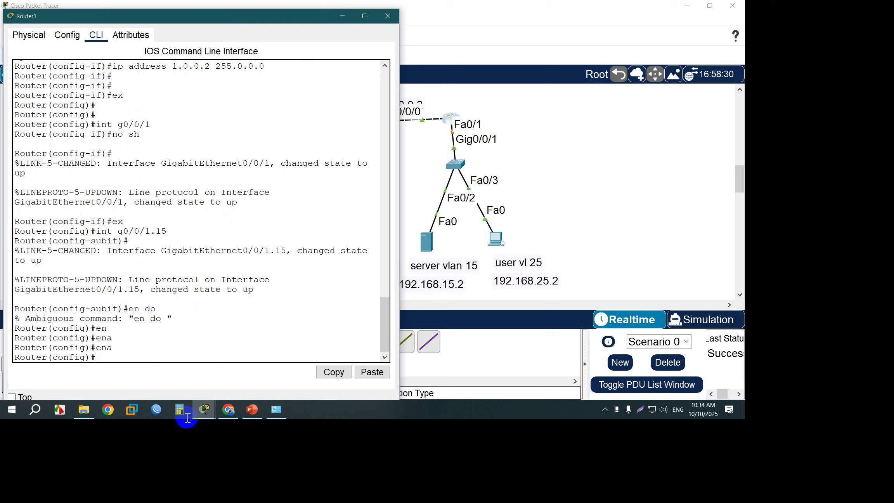
- Enter Router1's g0/0/1.15 subinterface and set dot1Q encapsulation for VLAN 15
type("int g0/0/1.15")
key("Return")
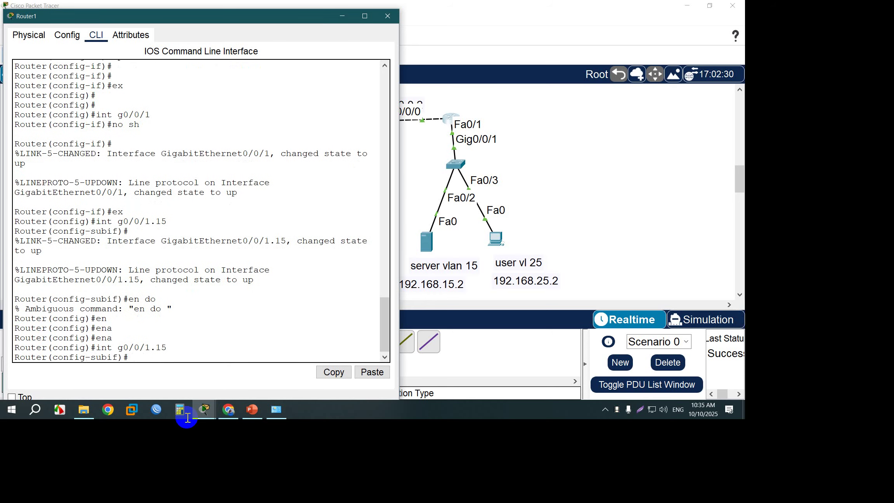
type("en")
key("Tab")
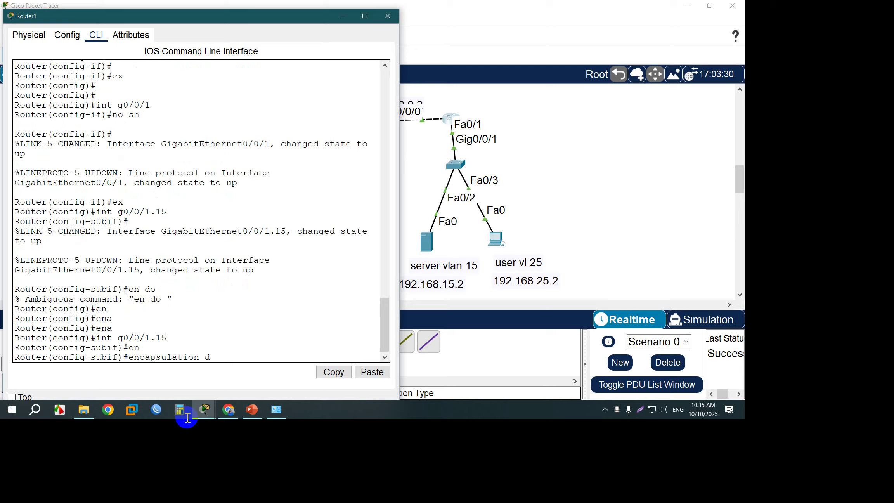
type("d")
key("Tab")
type("15")
key("Return")
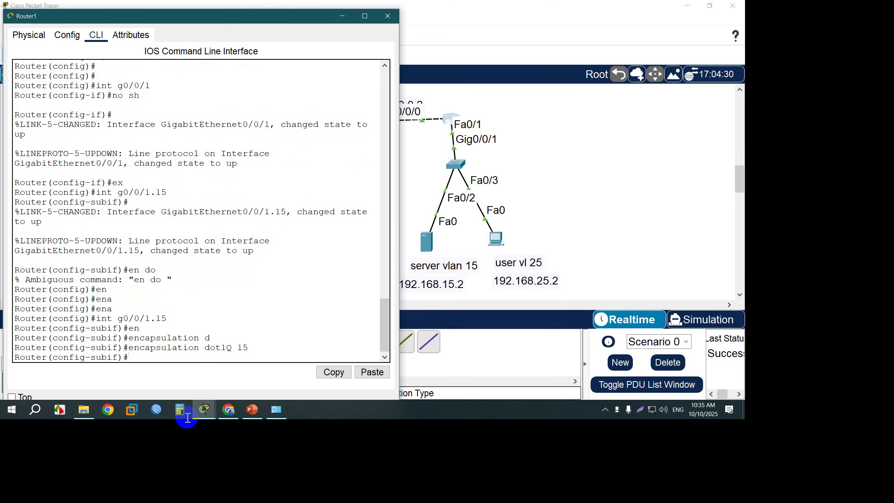
- Assign 192.168.15.1 with mask 255.255.255.0 to Router1's g0/0/1.15 subinterface, enable it with "no sh" and exit to global configuration
type("ip add 192.168.15.1 255.255.255.")
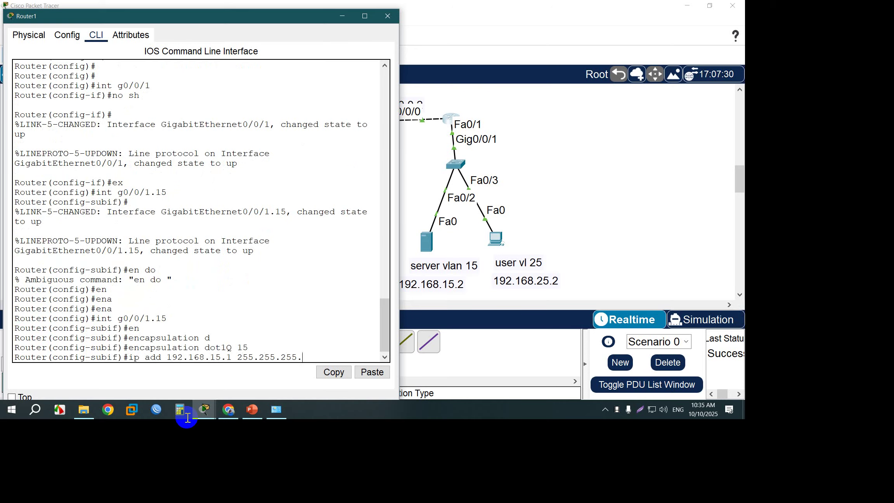
type("0")
key("Return")
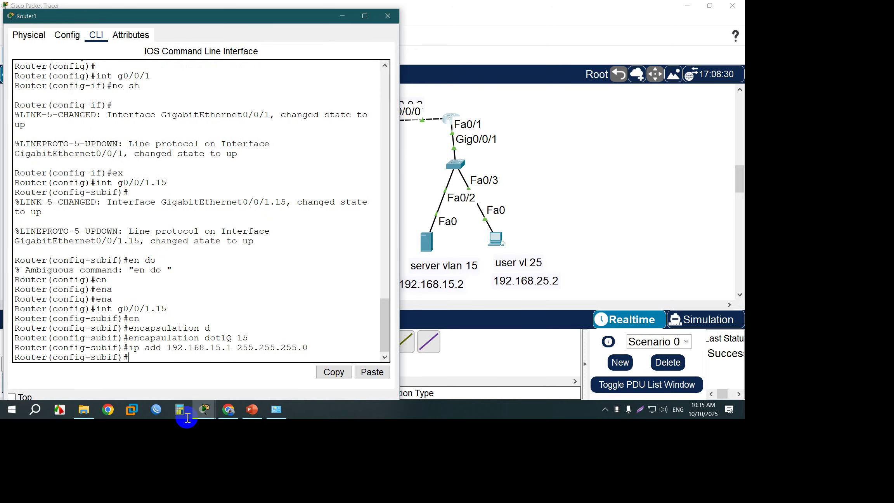
type("no sh")
key("Return")
key("Return")
type("ex")
key("Return")
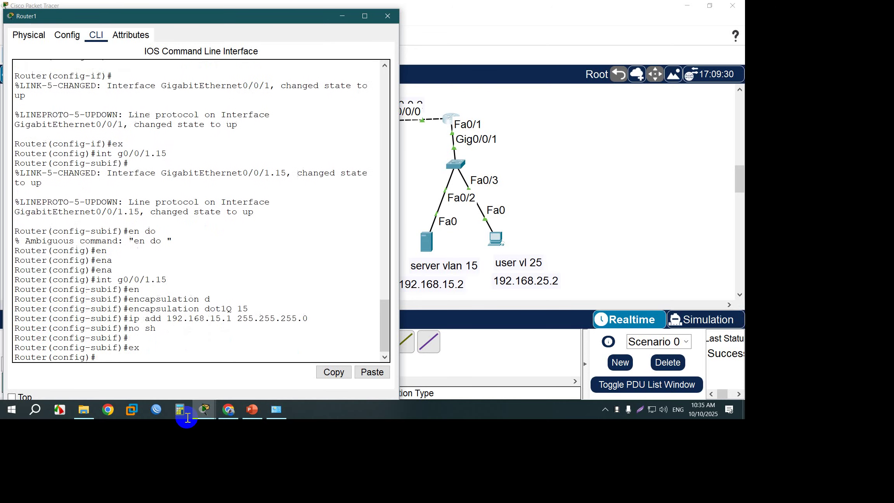
- Create the g0/0/1.25 subinterface on Router1 and set its dot1Q encapsulation to VLAN 25
type("int g0/0/")
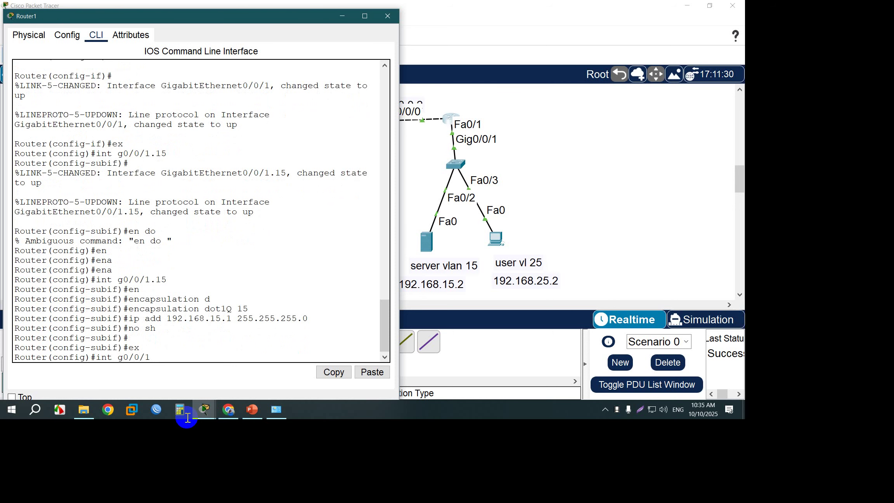
type("1.25")
key("Return")
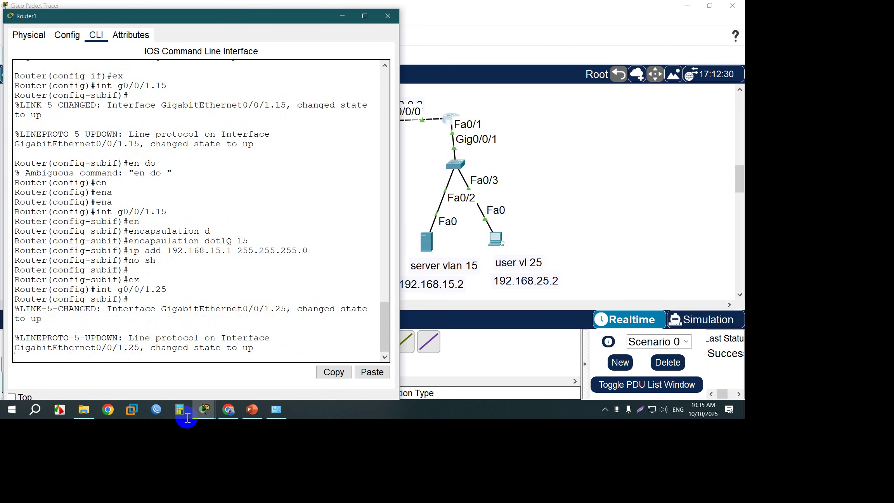
key("Return")
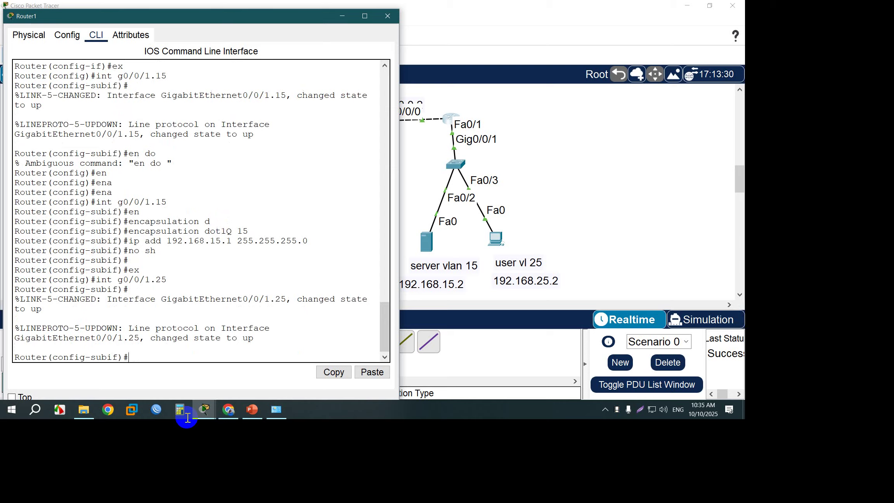
type("en do 25")
key("Return")
- Assign 192.168.25.1 with mask 255.255.255.0 to Router1's g0/0/1.25 subinterface, enable it and exit to global configuration
type("ip add ")
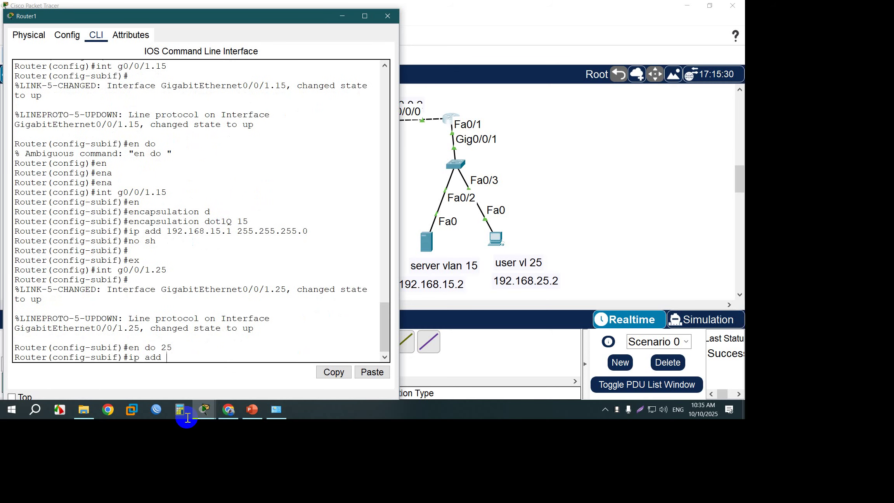
type("192.168.25.1 255.255.255.0")
key("Return")
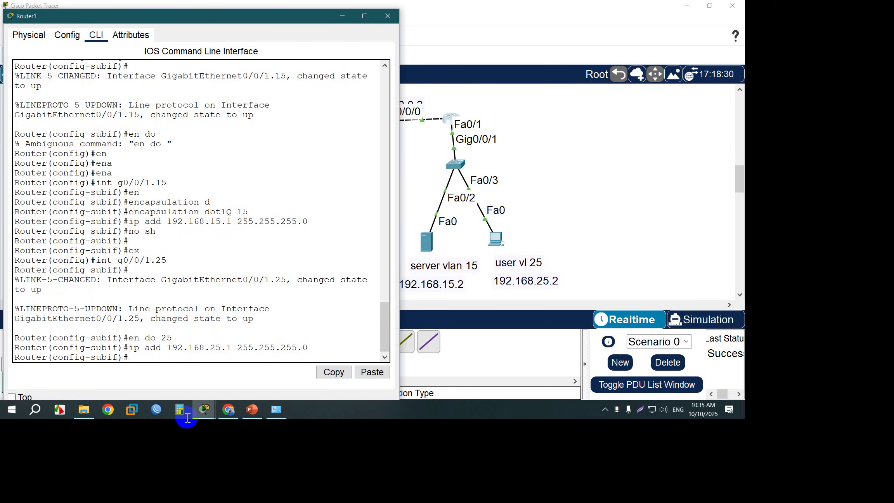
type("no sh")
key("Return")
key("Return")
type("ex")
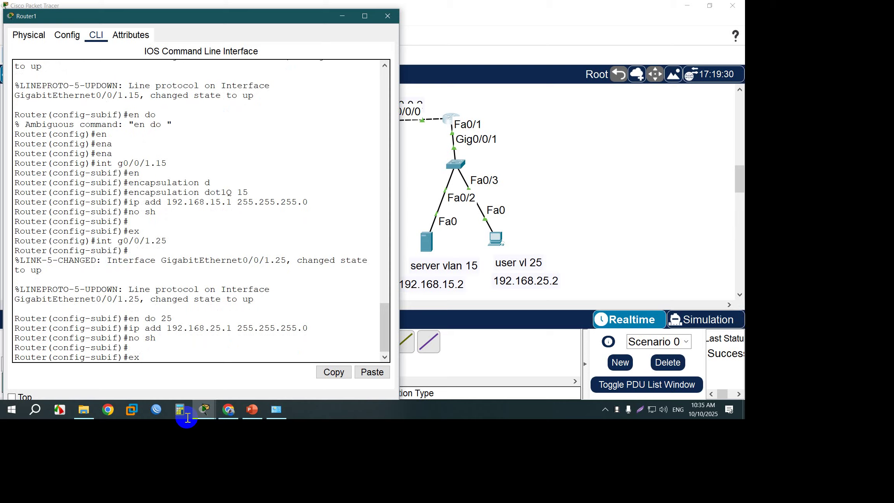
key("Return")
- End configuration mode on Router1 and display its routing table with "sh ip ro"
key("Return")
key("Return")
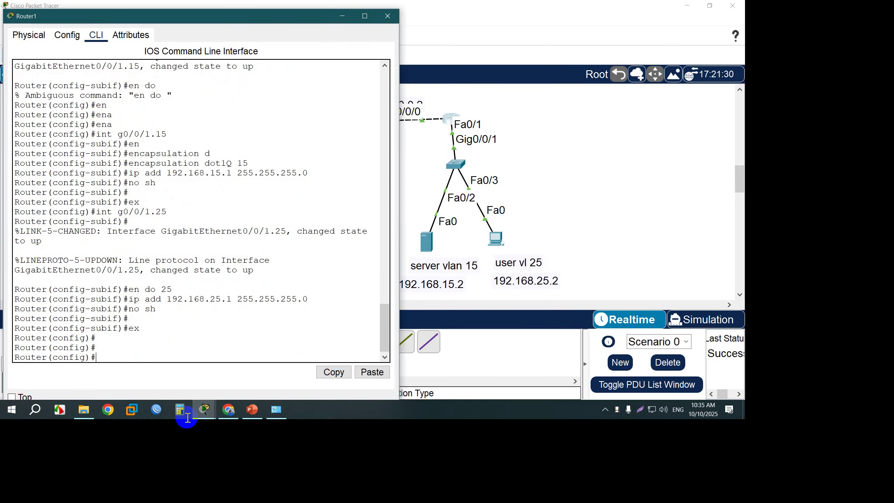
key("Return")
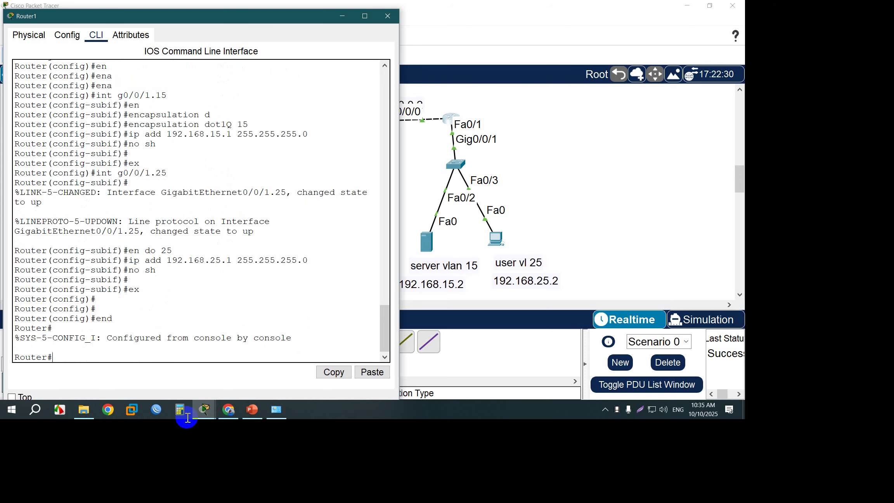
type("sh ip ro")
key("Return")
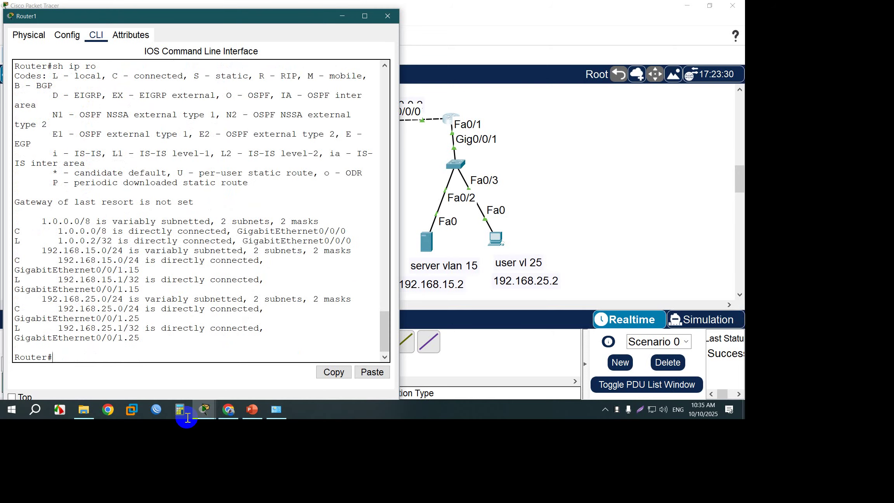
- Open the command line interface of Switch6, the switch below Router1, and enter global configuration mode
left_click(545, 194)
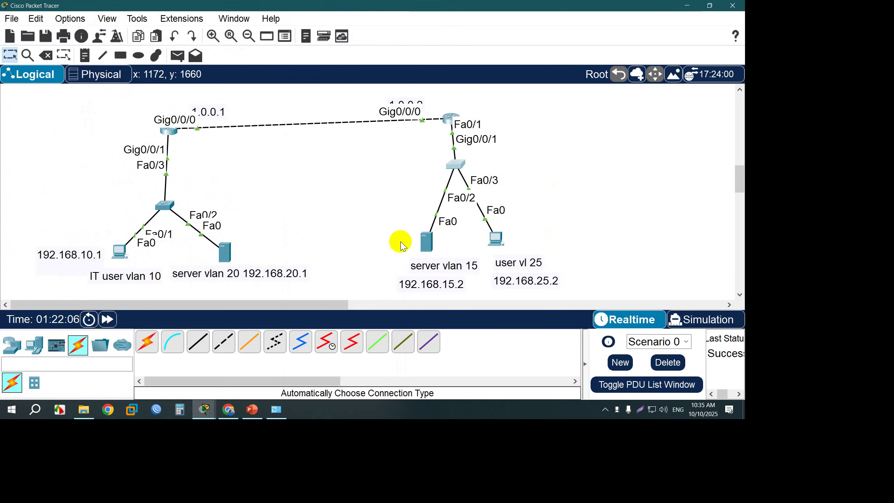
left_click(456, 163)
left_click_drag(589, 15, 265, 28)
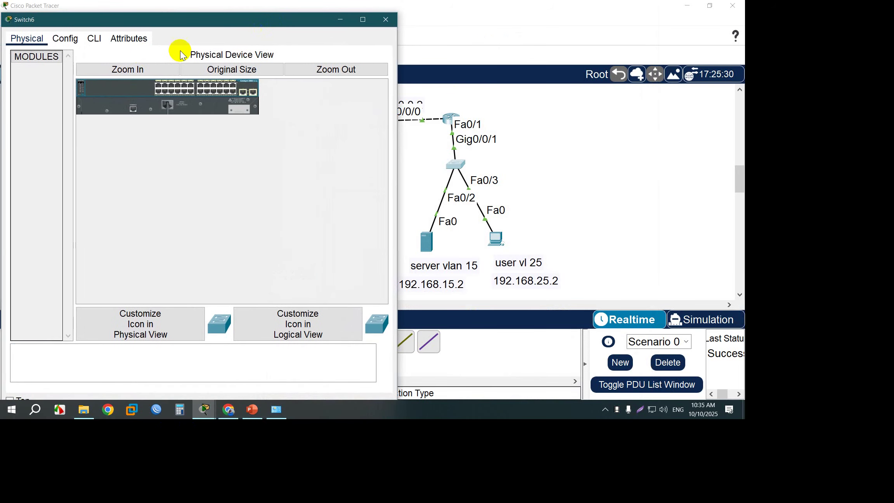
left_click(94, 38)
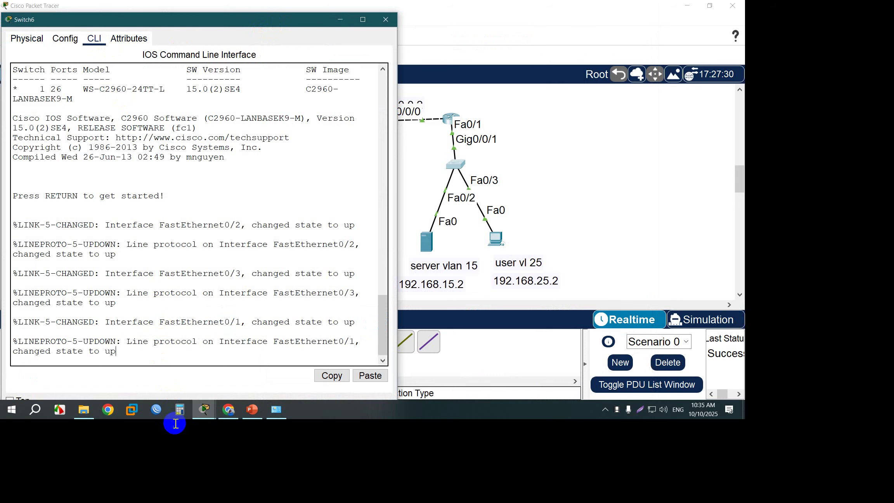
key("Return")
key("Return")
type("en")
key("Return")
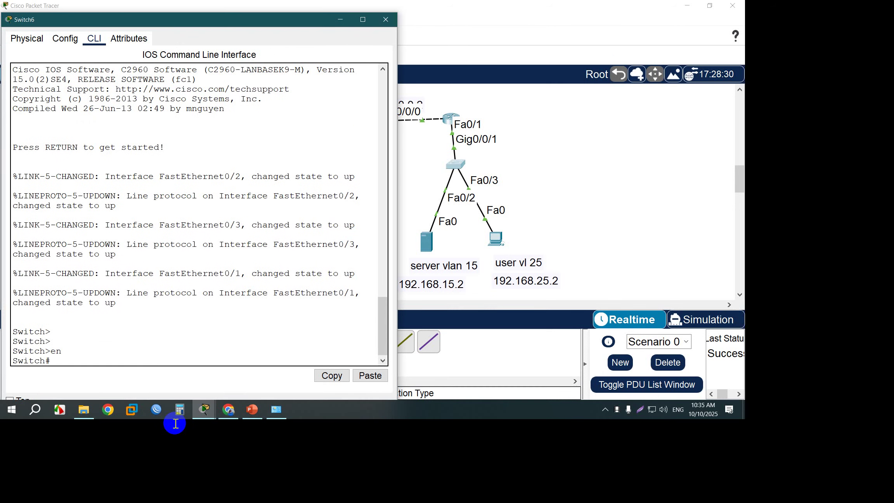
type("conf t")
key("Return")
- Create VLANs 15 and 25 on Switch6 and exit to global configuration mode
type("vl ")
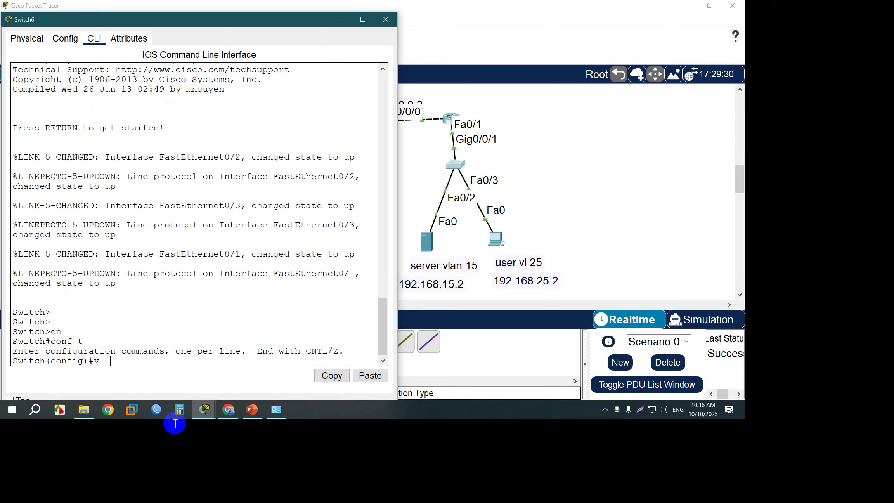
type("15")
key("Return")
type("vlan)#vl")
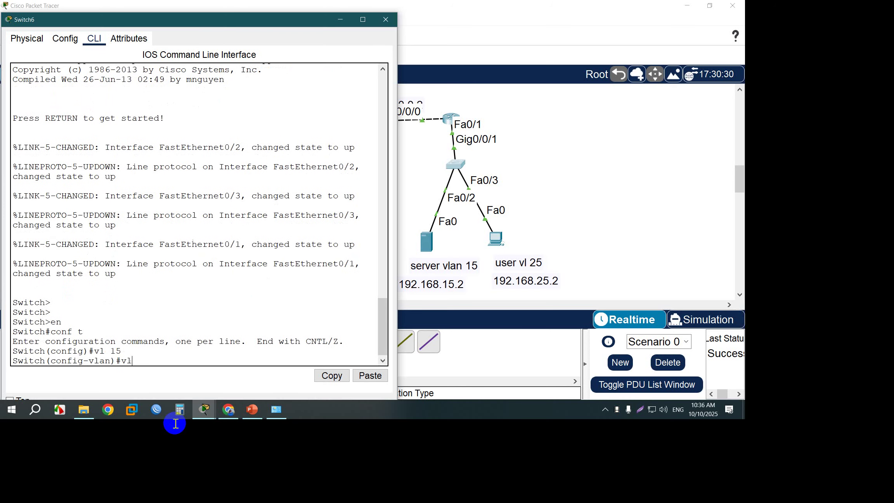
type(" 25")
key("Return")
type("ex")
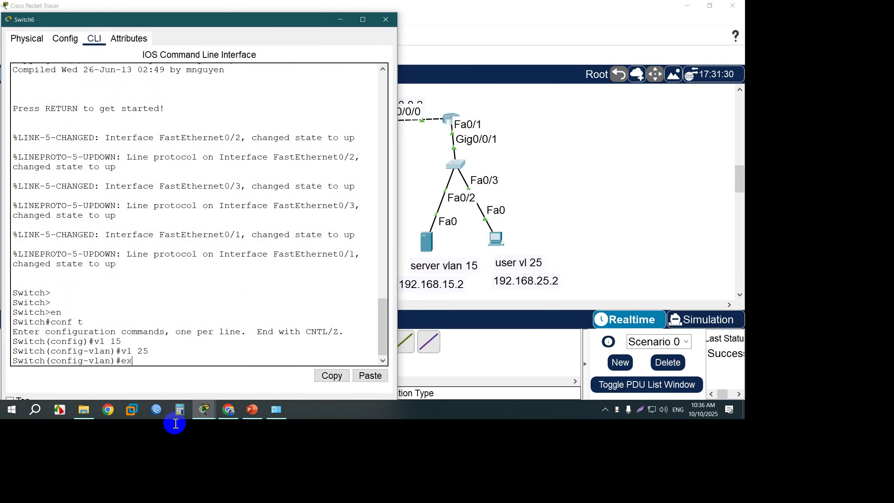
key("Return")
key("Return")
- Nudge Switch6 in the workspace to expose its uplink port label and enter interface f0/1 configuration
type("int")
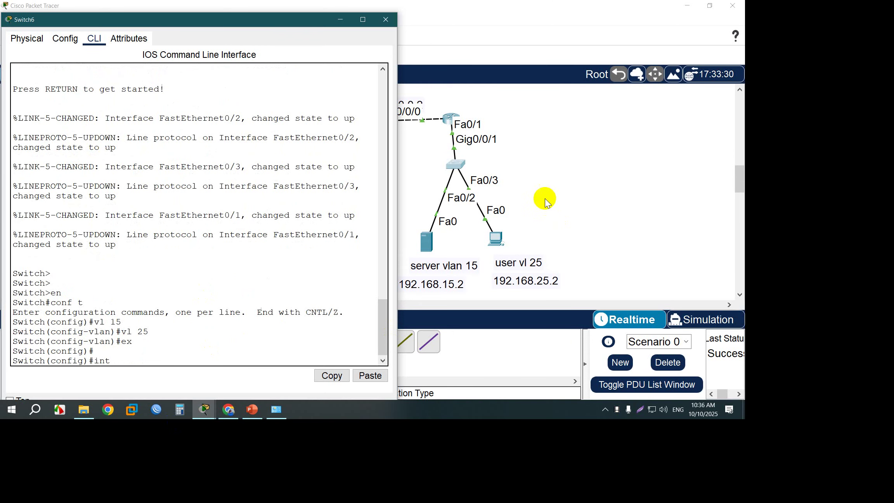
left_click(579, 198)
left_click_drag(579, 199, 549, 199)
left_click(543, 142)
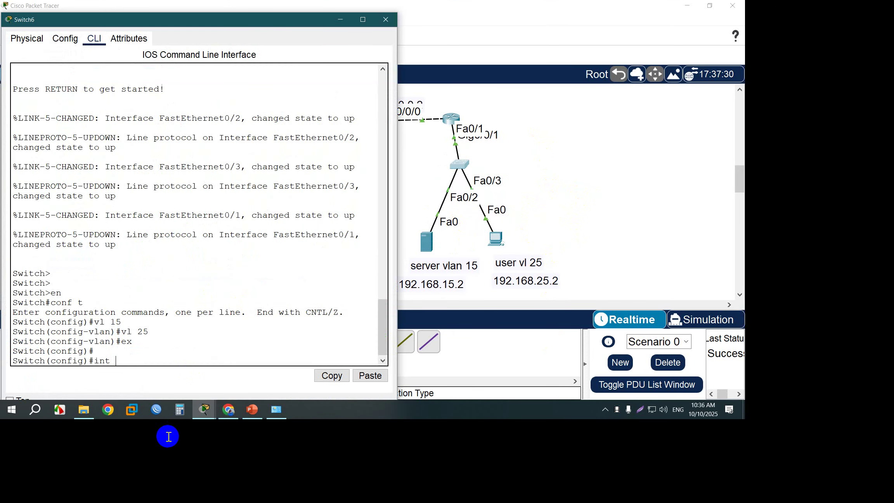
type("/1")
key("Return")
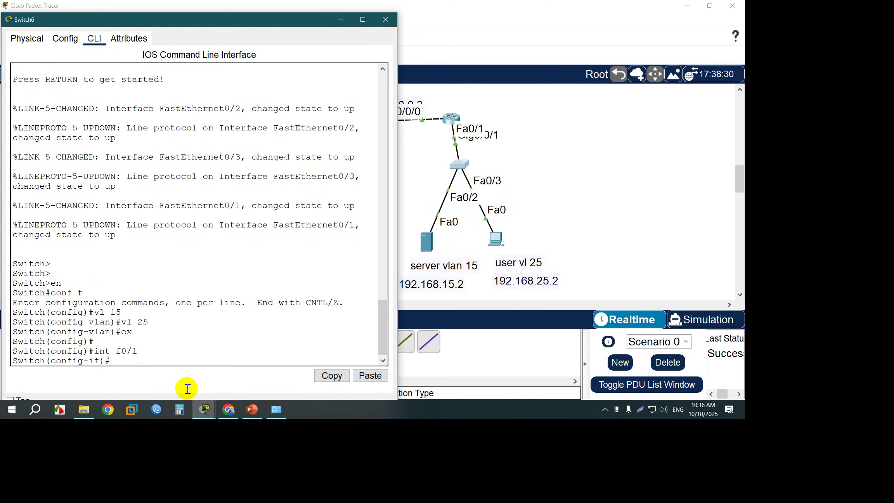
- Set Switch6's f0/1 uplink to trunk mode with "sw m t" and exit to global configuration
type("swm")
type("m t")
key("Return")
key("Return")
key("Return")
key("Return")
key("Return")
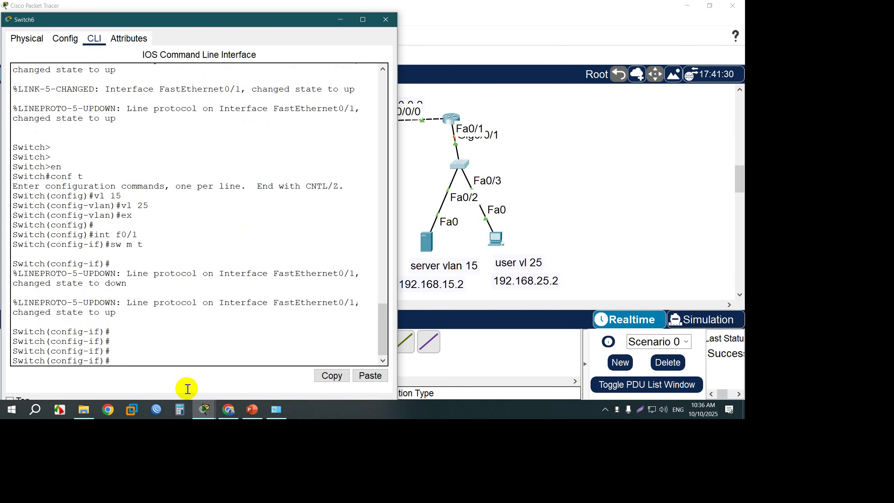
type("ex")
key("Return")
key("Return")
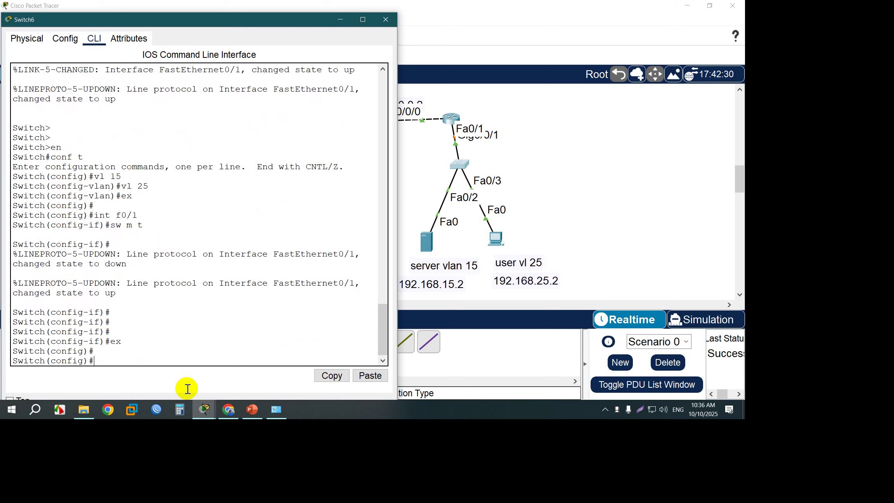
- Enable spanning-tree portfast by default on Switch6 with "spanning-tree portfast de"
type("sp")
key("Tab")
type("po")
key("Tab")
type("de")
key("Tab")
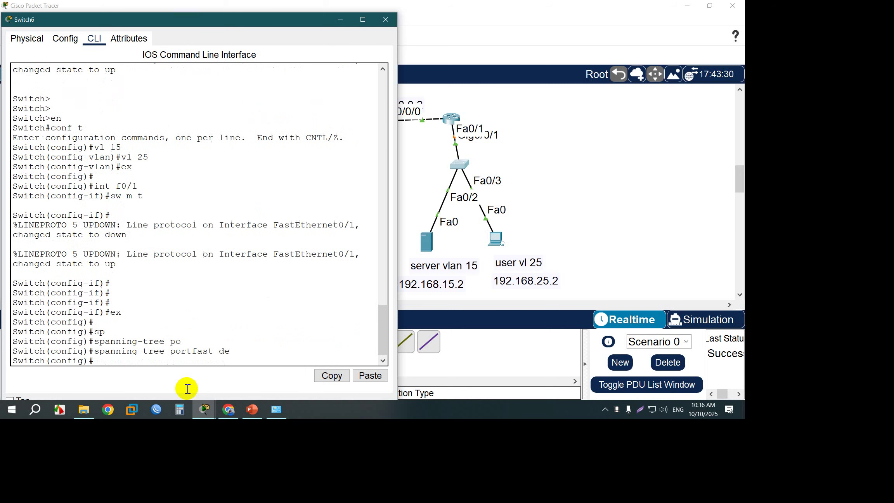
key("BackSpace")
- Configure Switch6's f0/2 as an access port in VLAN 15 and exit the interface
type("int f0/2")
key("Return")
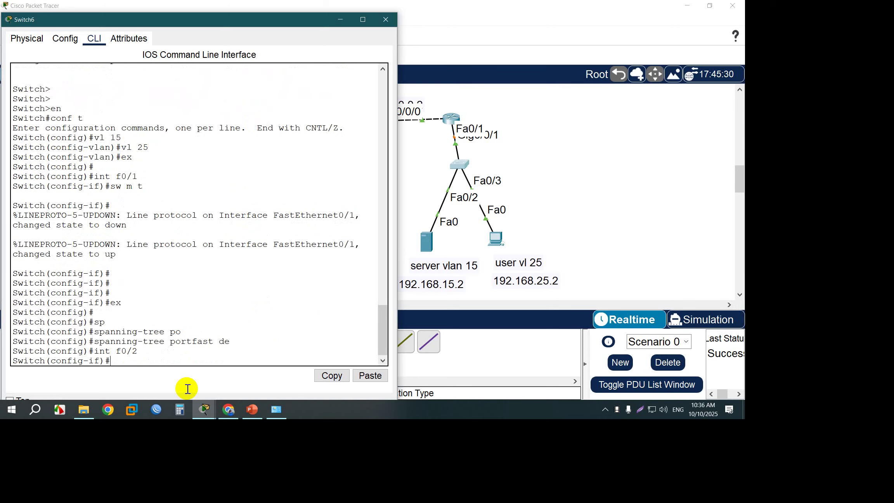
type("sw m ac")
key("Return")
type("sw a")
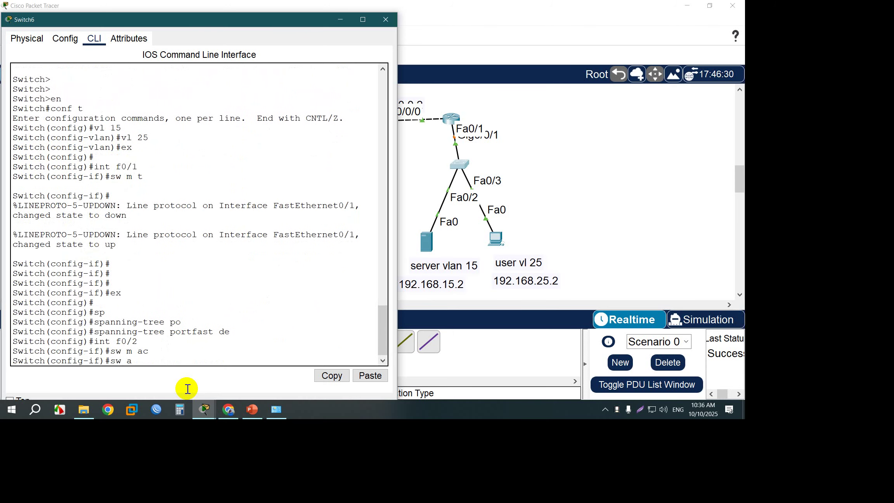
type("c vl 15")
key("Return")
type("ex")
key("Return")
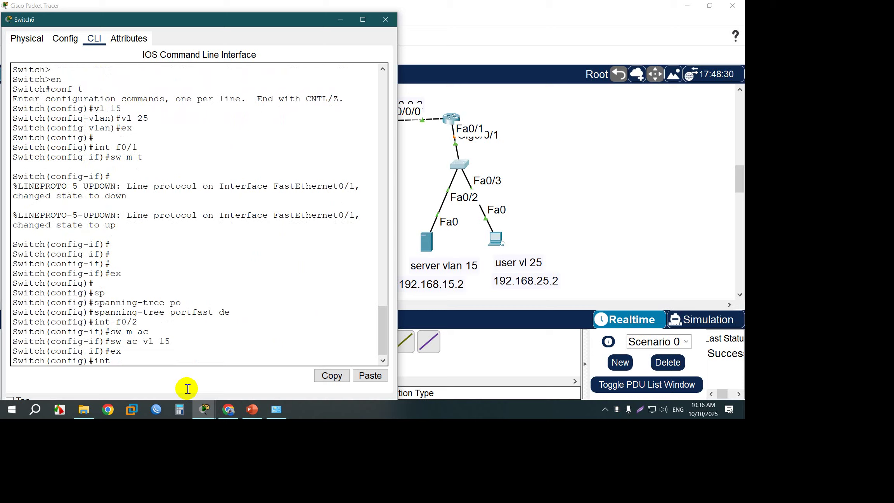
- Configure Switch6's f0/3 as an access port in VLAN 25 and end configuration mode
type("3")
key("Return")
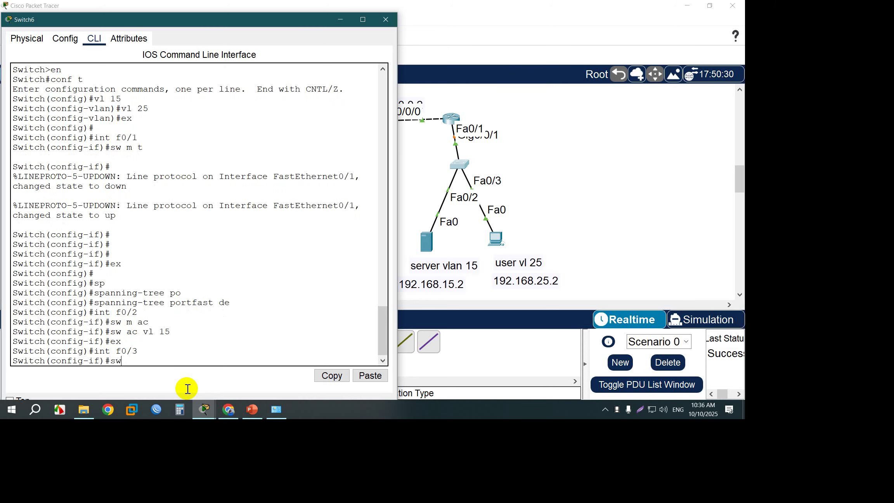
type("sw m ac")
key("Return")
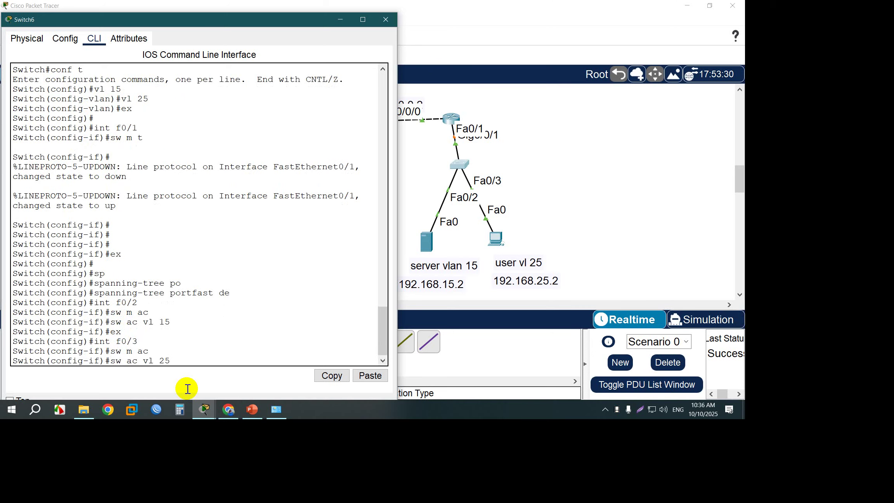
key("Return")
type("end")
key("Return")
key("Return")
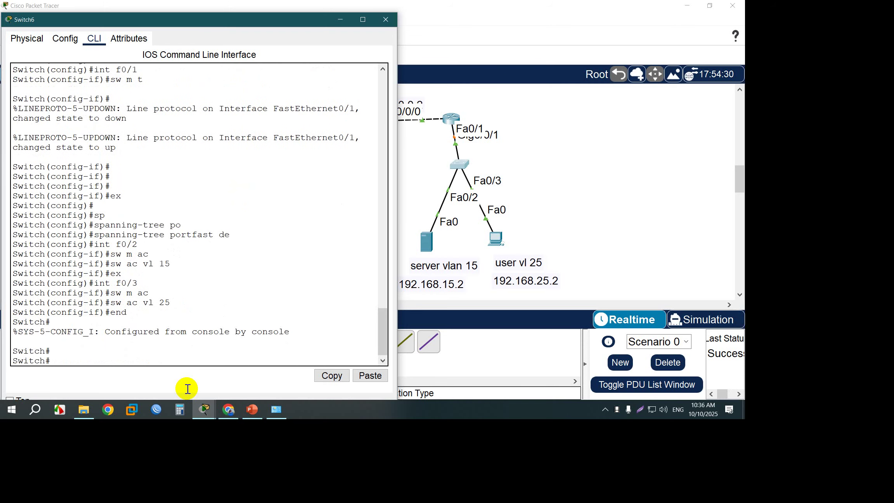
- Open the IP configuration of Server2, the VLAN 15 server
left_click(468, 326)
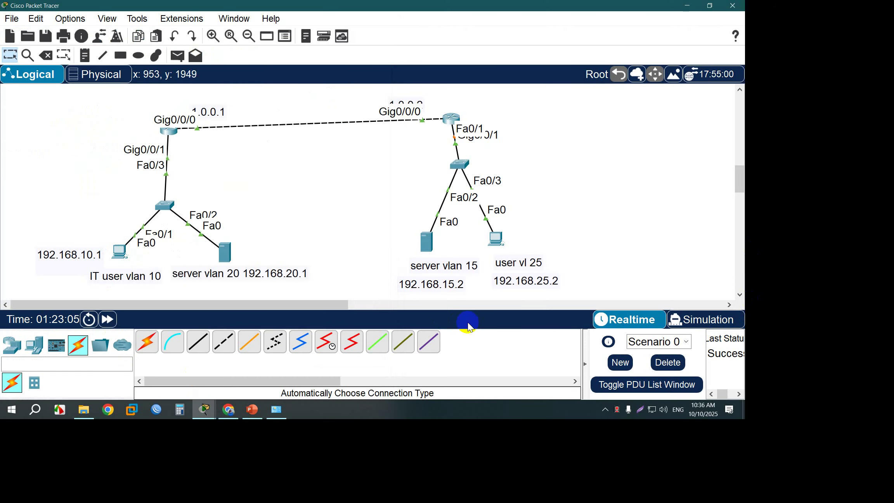
left_click(509, 292)
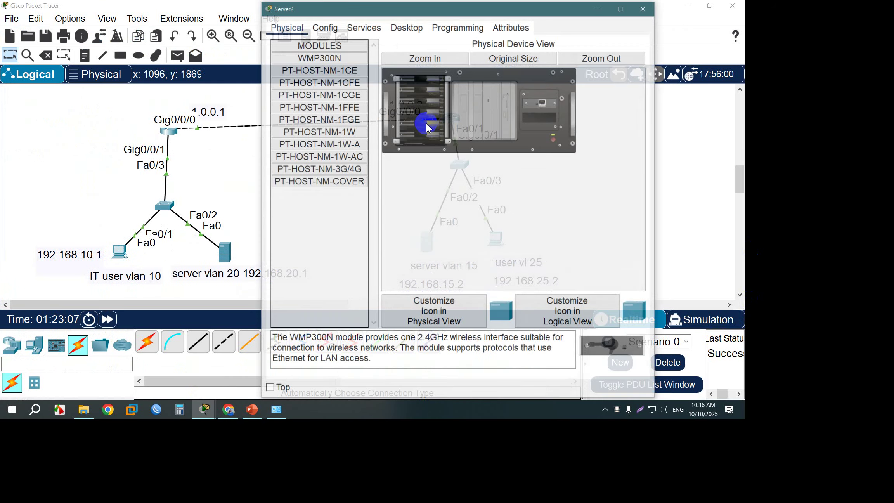
left_click(406, 26)
left_click_drag(567, 14, 300, 35)
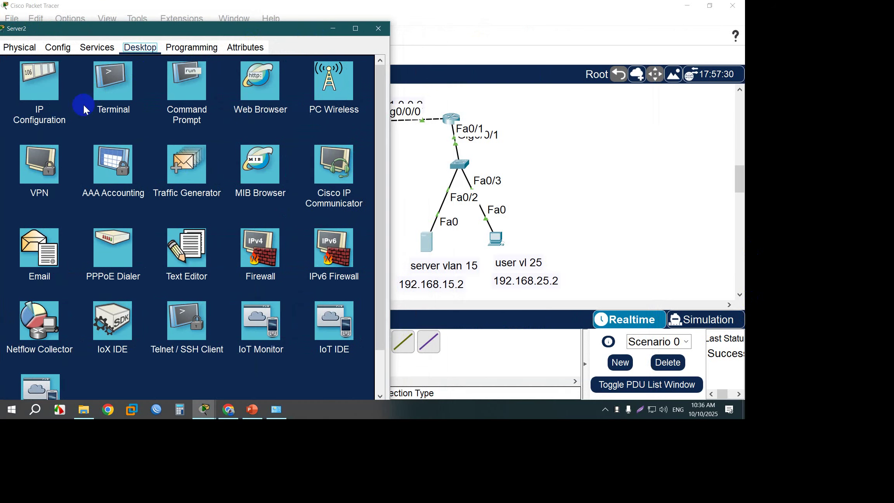
left_click(60, 107)
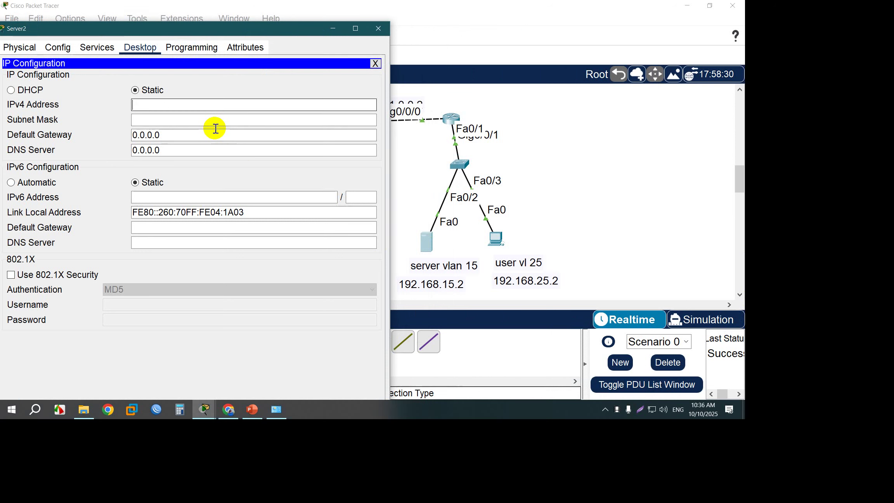
- Set Server2's IPv4 address to 192.168.15.2, mask 255.255.255.0 and default gateway 192.168.15.1, and close its window
type("192.168.15.2")
key("Tab")
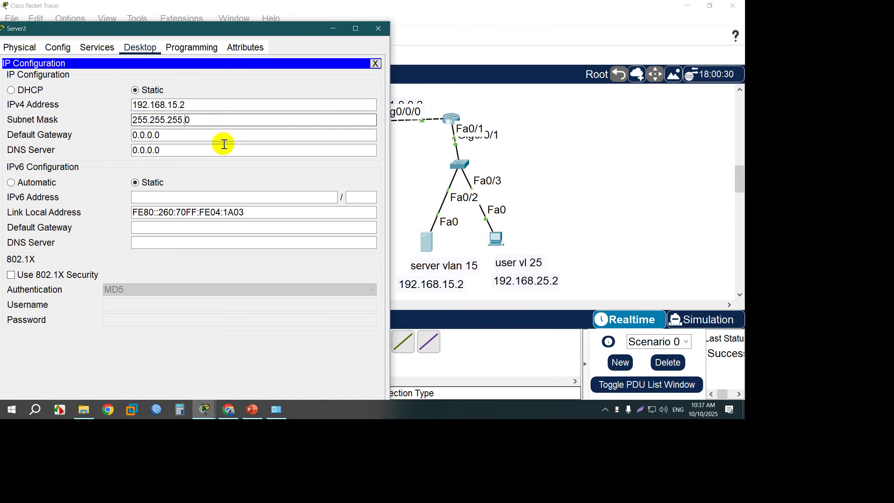
key("Tab")
type("19")
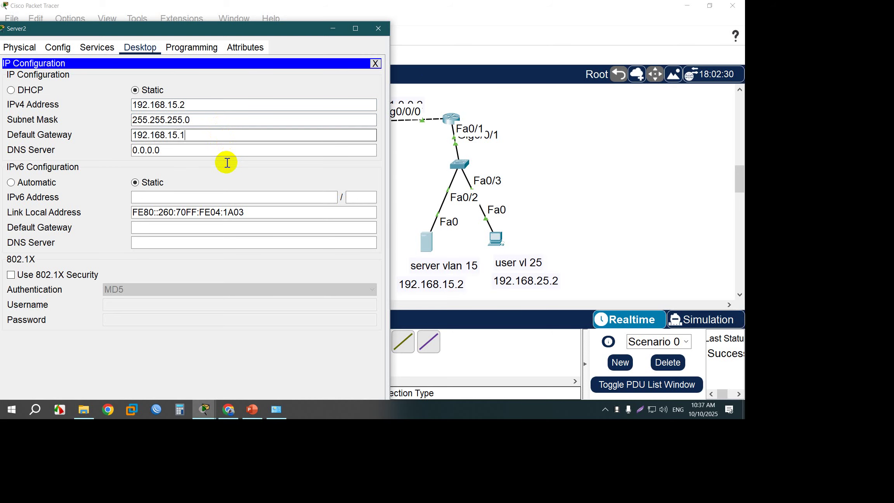
left_click(378, 28)
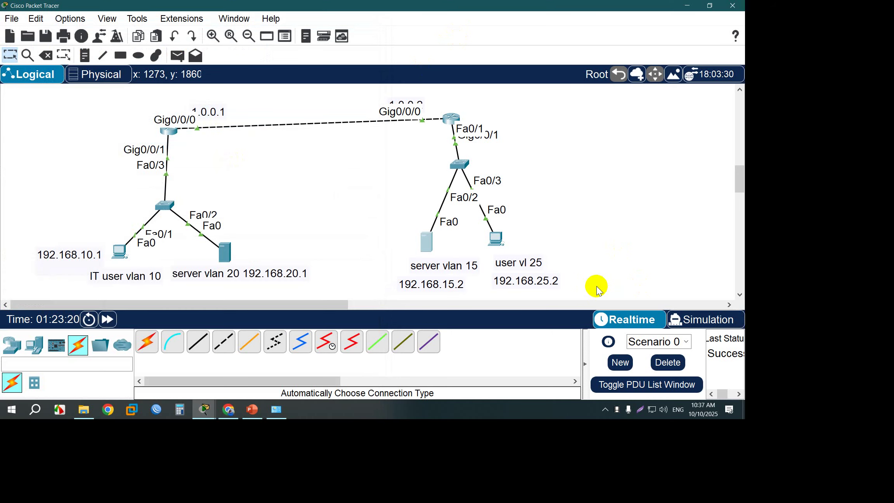
- Set the VLAN 25 PC's IPv4 address to 192.168.25.22, mask 255.255.255.0 and default gateway 192.168.25.1
left_click(495, 238)
left_click_drag(388, 8, 149, 9)
left_click(122, 29)
left_click(74, 72)
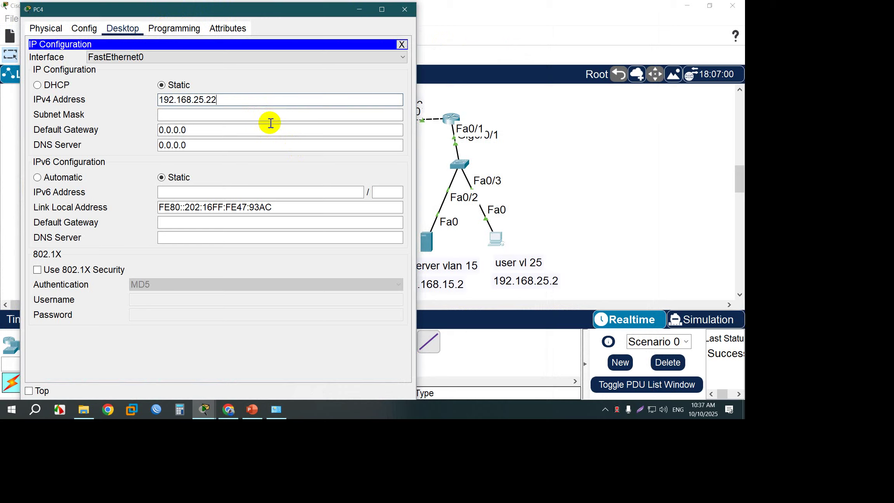
key("Tab")
key("Tab")
type("1")
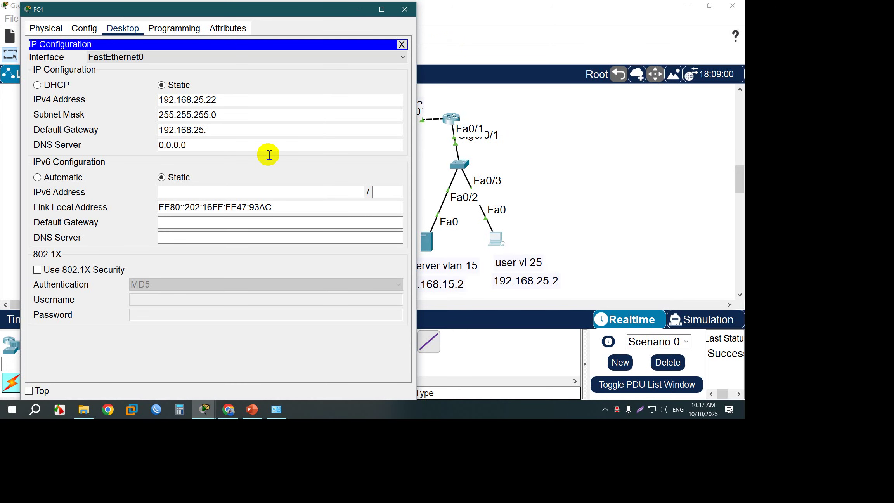
type("92.168.25.1")
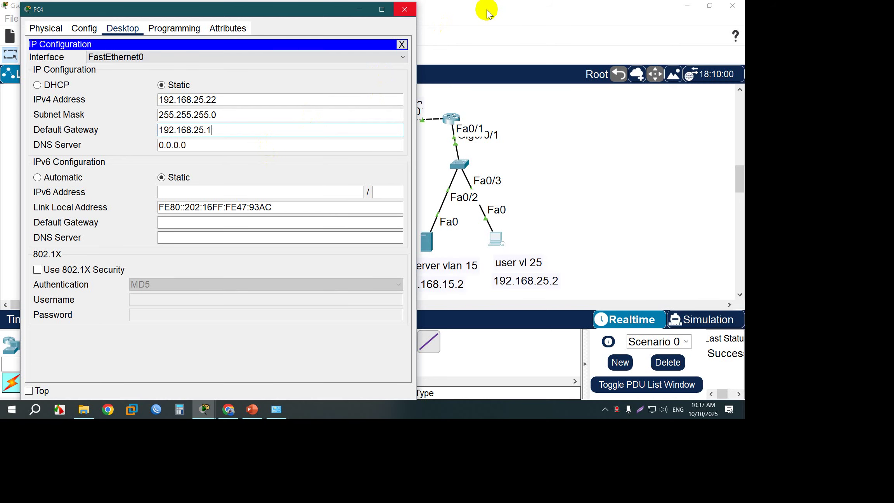
left_click(496, 87)
- Send a simple test PDU and delete the PDU entries from Scenario 0
left_click(177, 55)
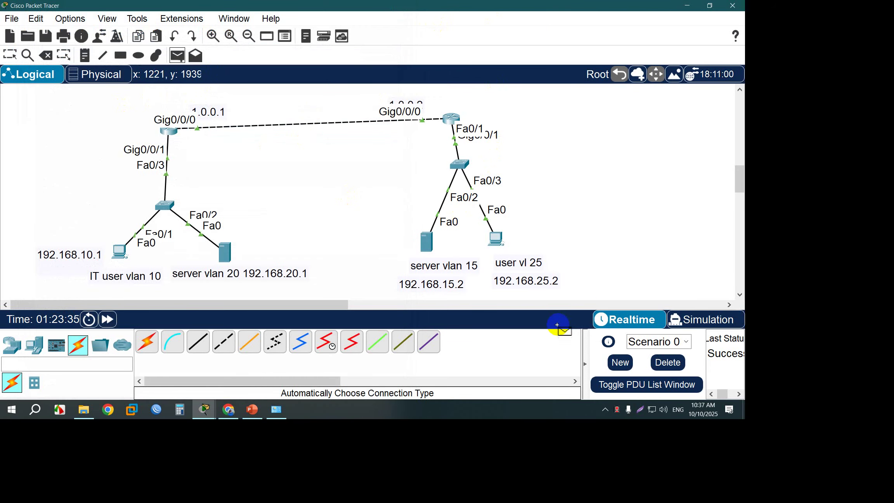
left_click(668, 362)
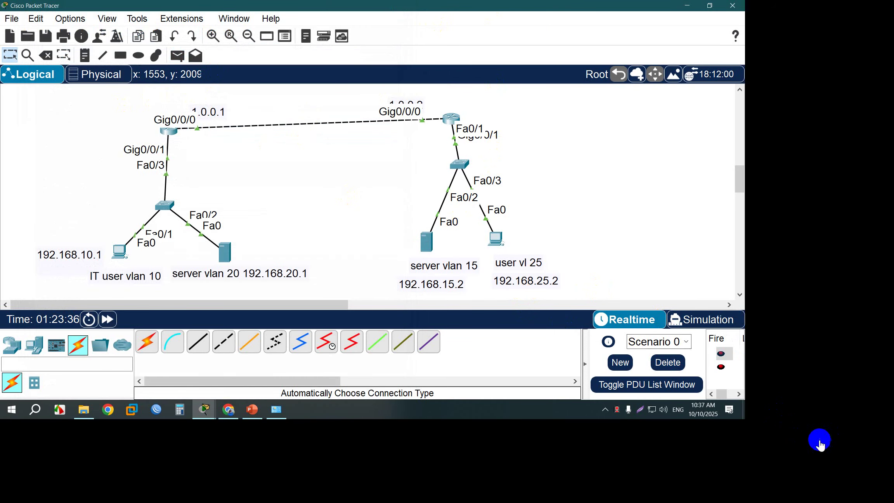
left_click(511, 286)
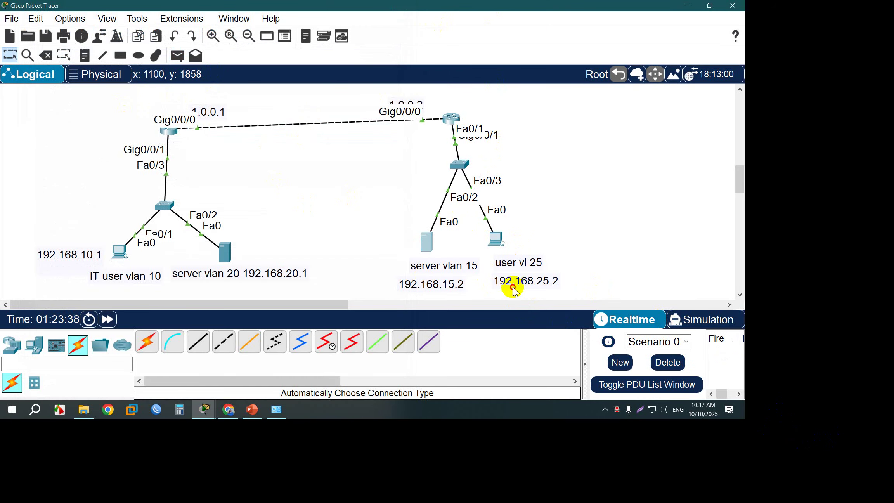
- Ping the VLAN 25 gateway 192.168.25.1 from Server2's command prompt
left_click(427, 242)
left_click_drag(631, 87, 301, 61)
left_click(188, 93)
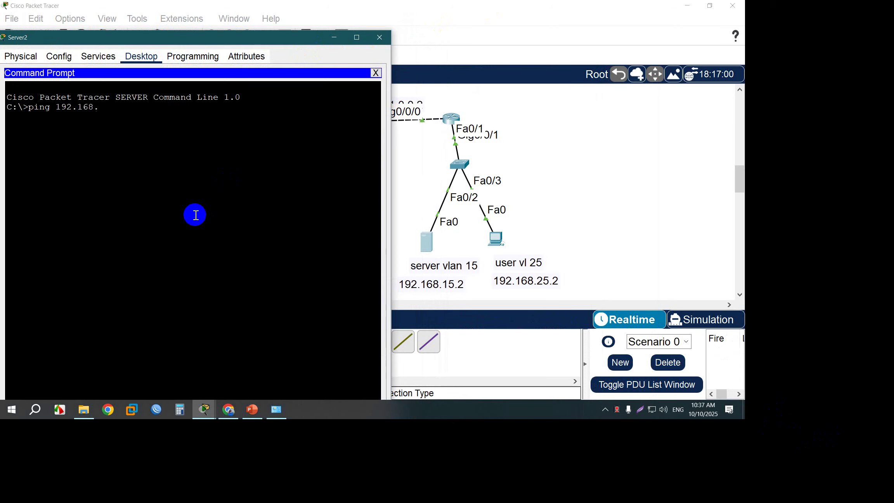
type("ping 192.168.25.1")
key("Return")
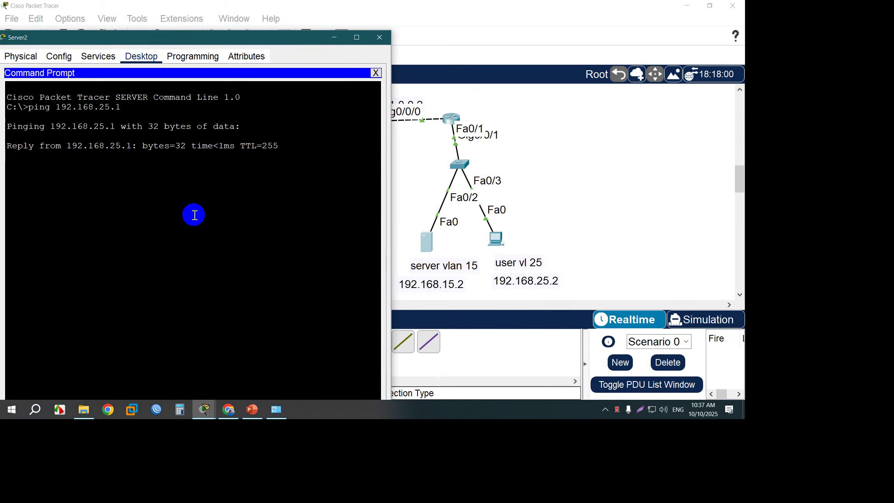
- Ping the VLAN 25 PC at 192.168.25.22 from Server2's command prompt
left_click(600, 287)
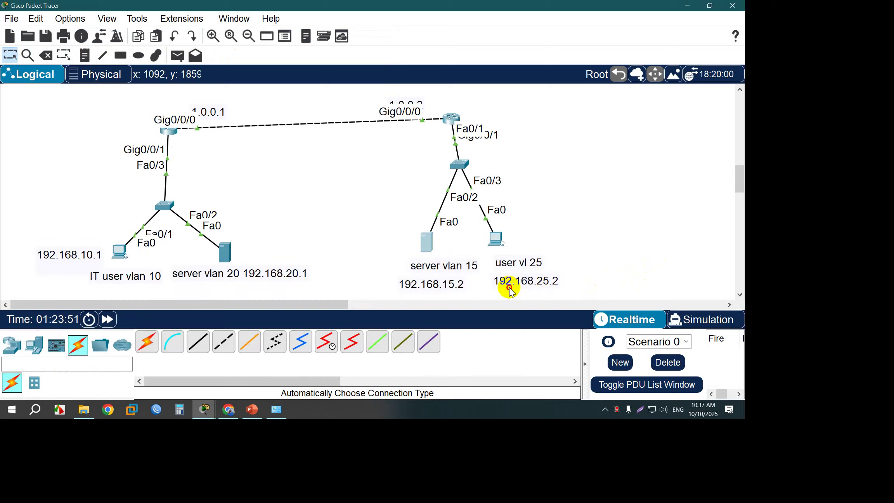
key("Up")
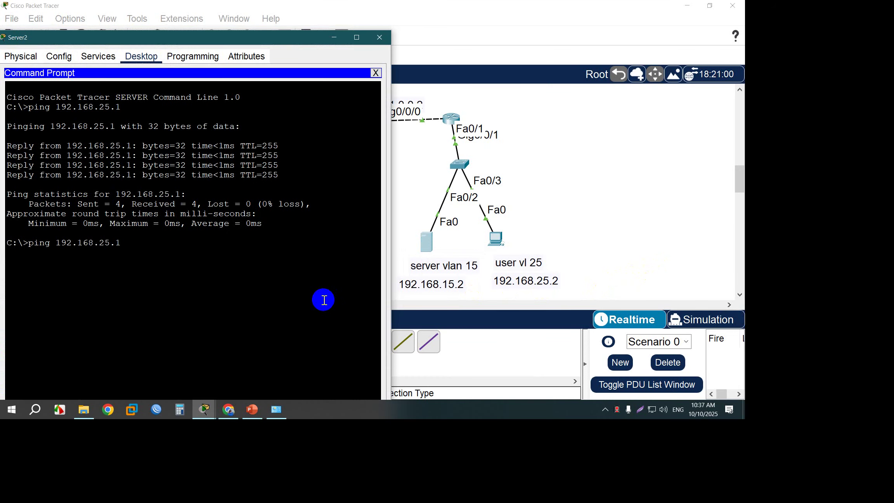
type("2")
key("Return")
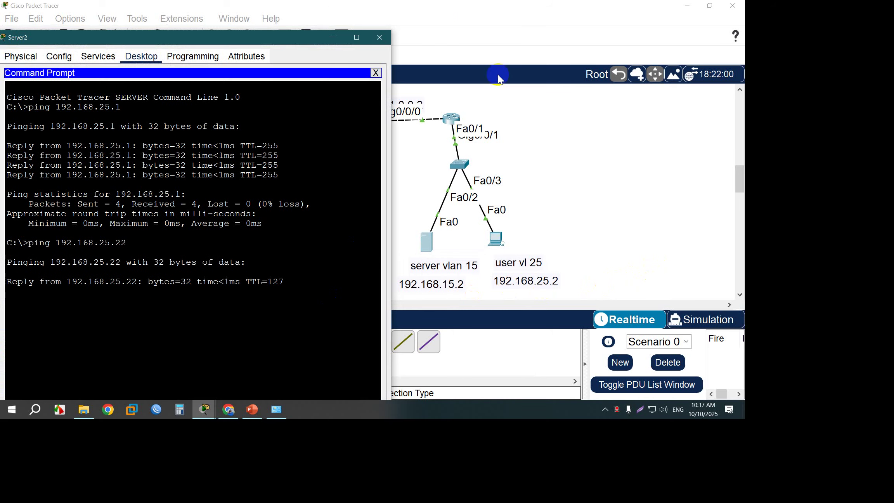
left_click(471, 145)
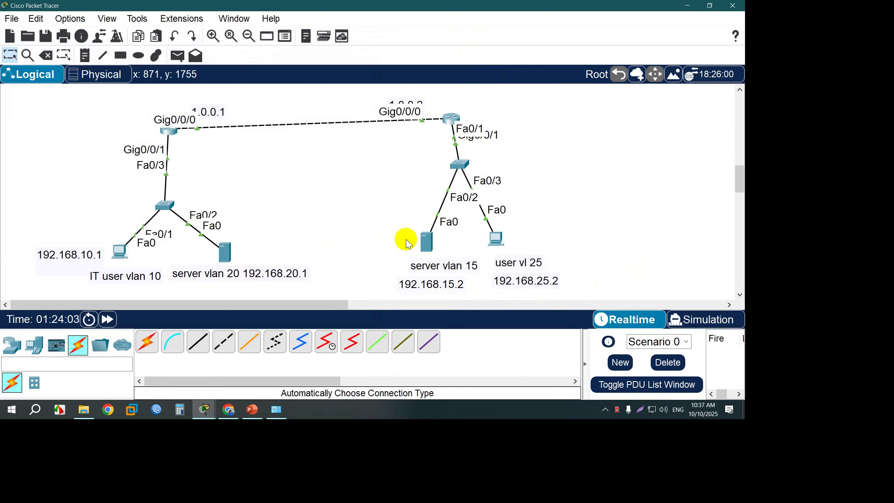
- Send simple PDUs to test connectivity, including one from the VLAN 15 server to the VLAN 25 PC
left_click_drag(91, 106, 585, 277)
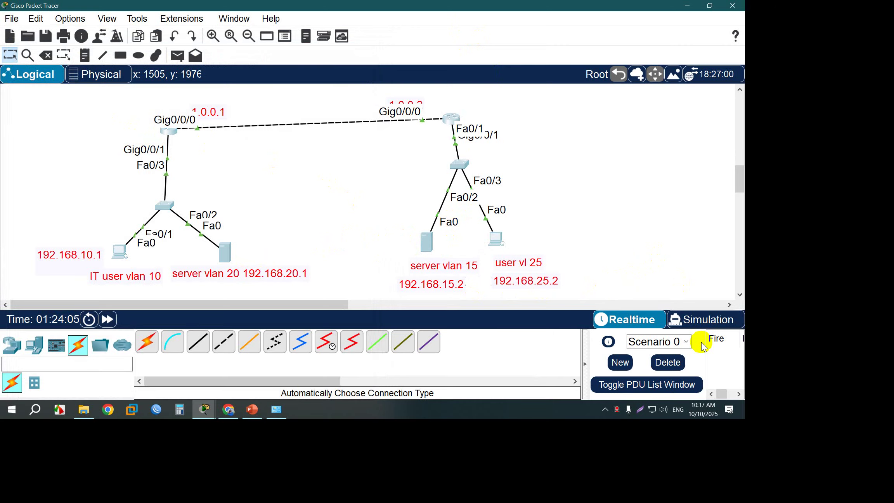
left_click(342, 223)
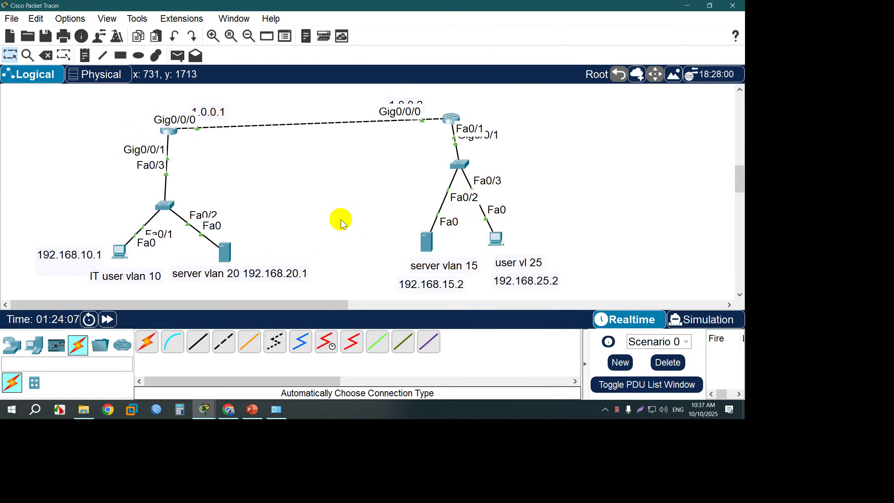
left_click(177, 55)
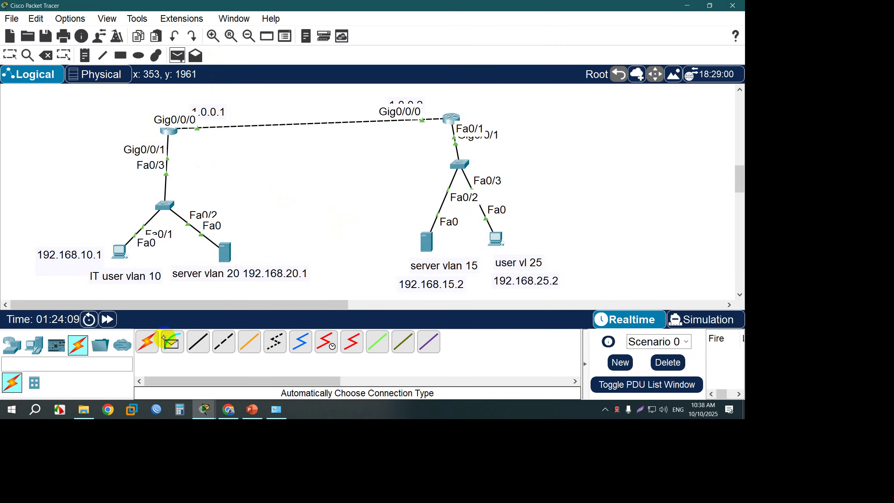
key("Escape")
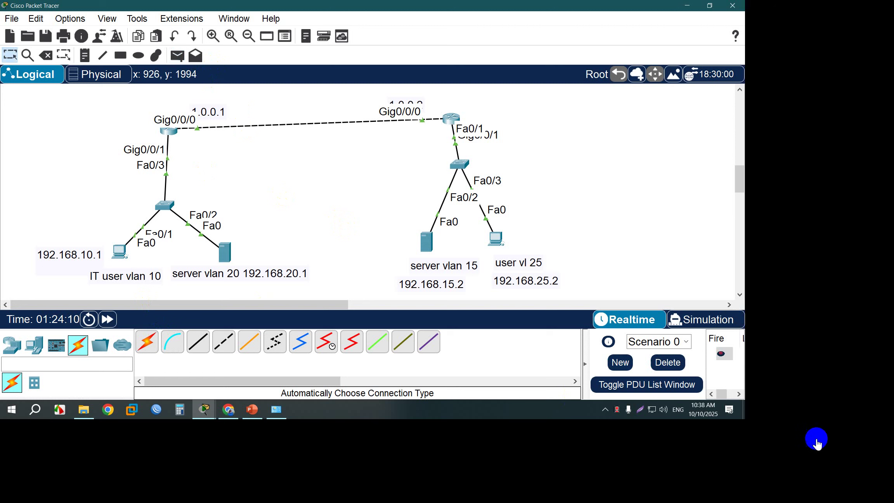
left_click(177, 55)
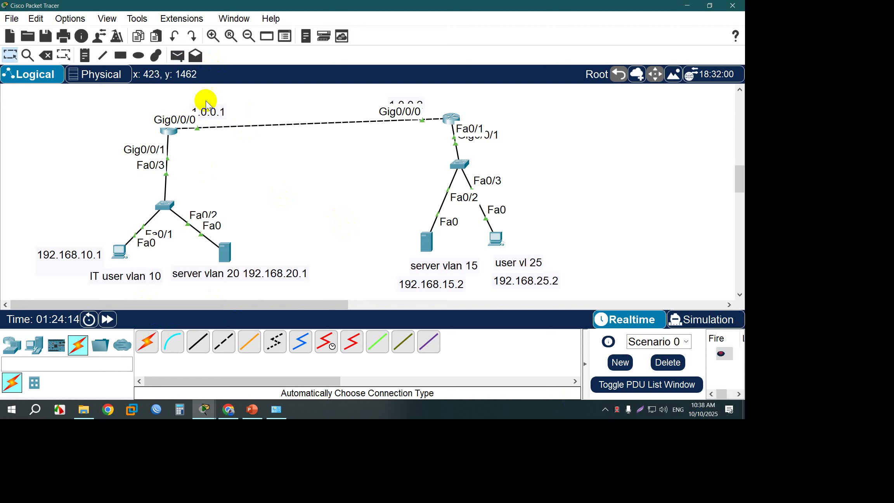
key("p")
left_click(427, 243)
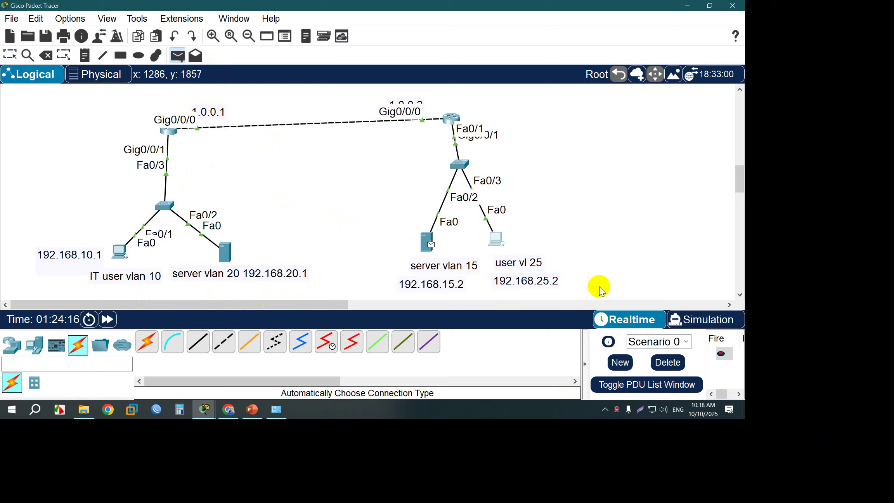
left_click(496, 240)
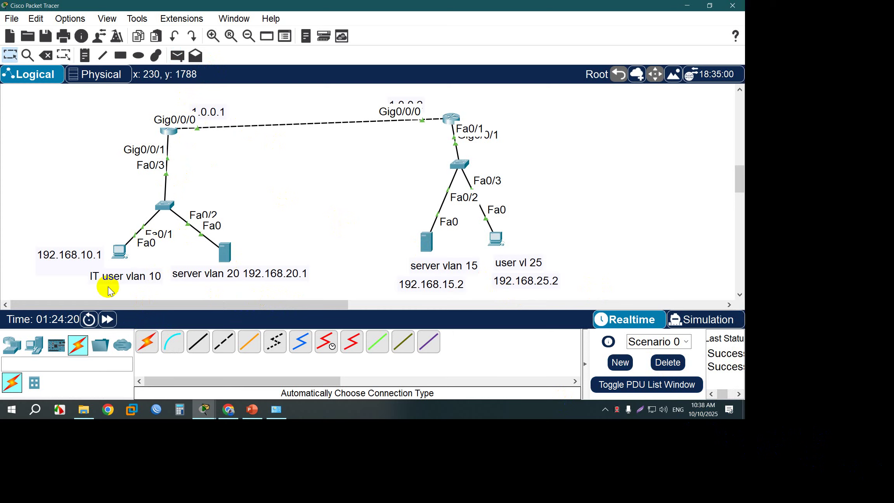
left_click_drag(456, 268, 381, 211)
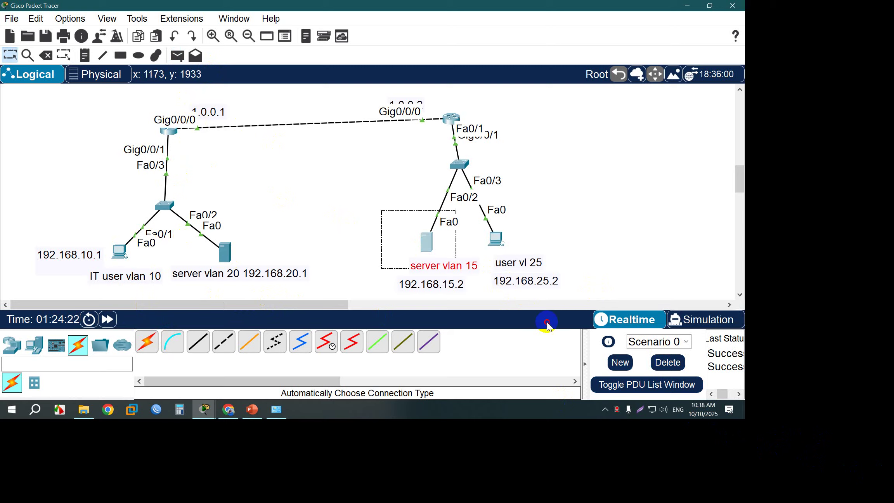
left_click_drag(551, 217, 485, 272)
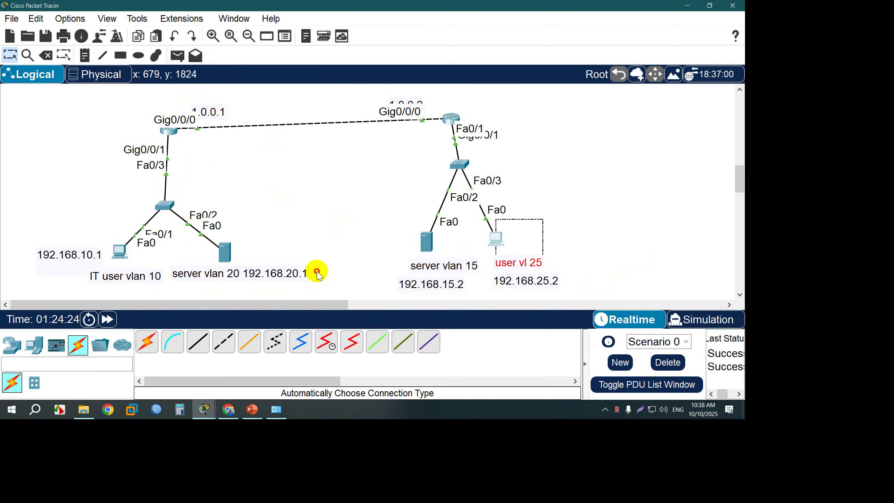
left_click_drag(264, 226, 16, 360)
left_click(307, 228)
left_click_drag(122, 106, 548, 132)
left_click(658, 159)
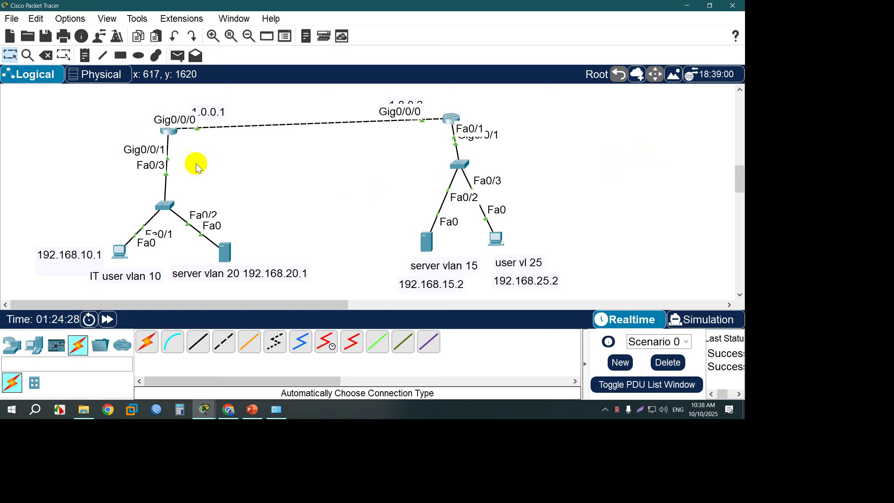
- Enter global configuration mode on Router0 and start RIP routing with "router rip"
left_click(169, 131)
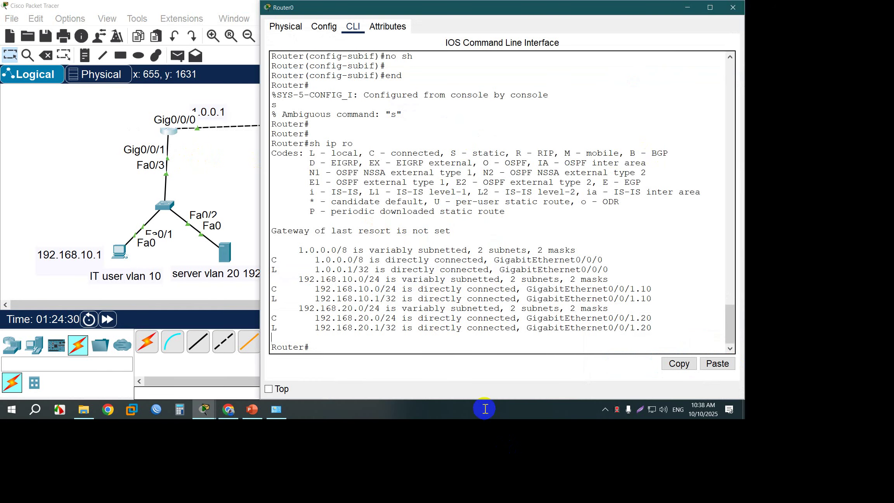
key("Return")
key("Return")
type("conf t")
key("Return")
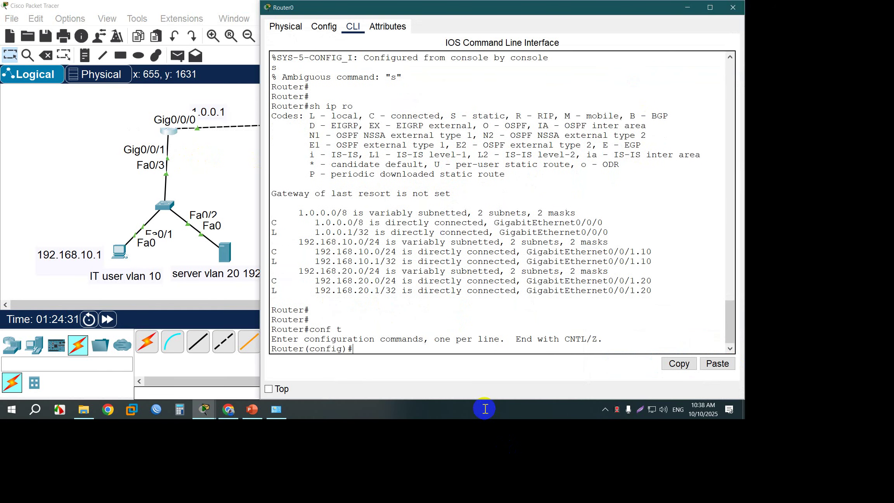
type("route")
key("Tab")
type("r")
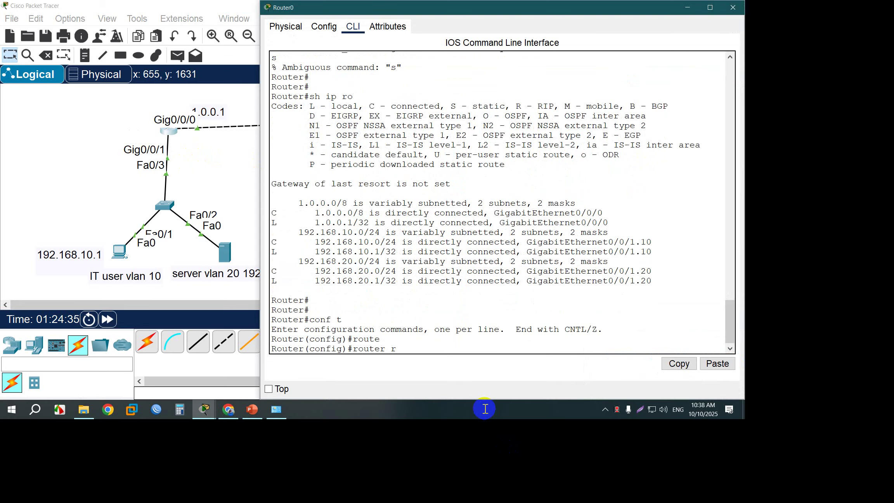
key("Return")
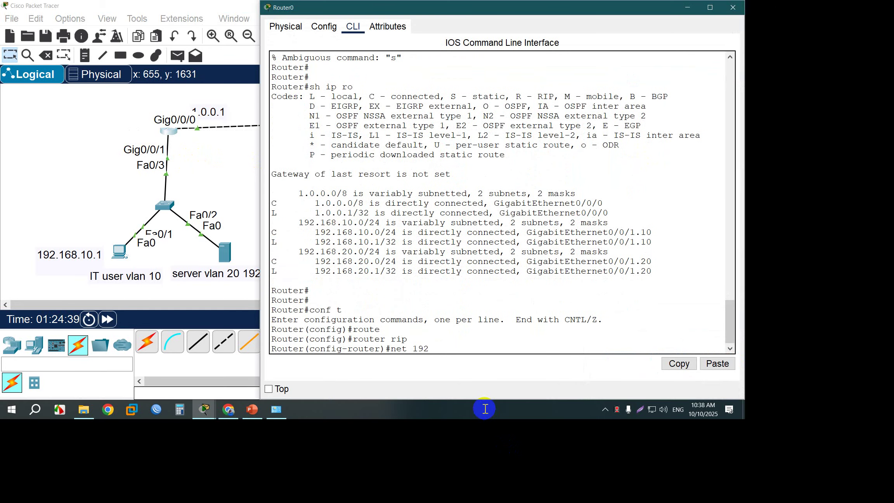
- Advertise networks 192.168.10.0 and 192.168.20.0 in Router0's RIP process
type("net 192.168.10.0")
key("Return")
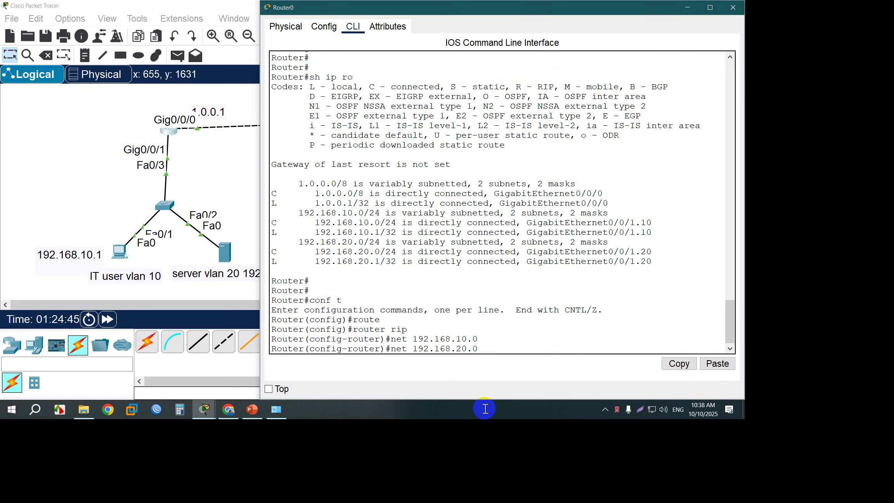
key("Return")
- Compare the topology's addresses with Router0's RIP network entries and Router1's routing table
key("alt+Tab")
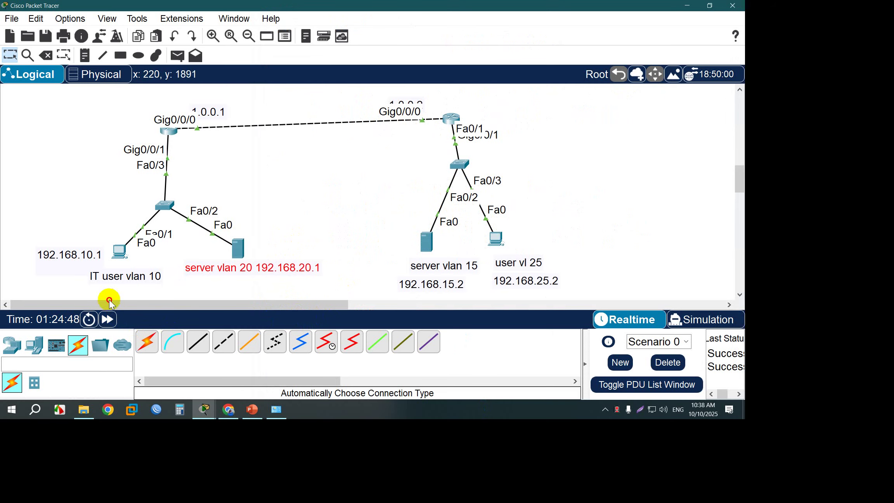
key("alt+Tab")
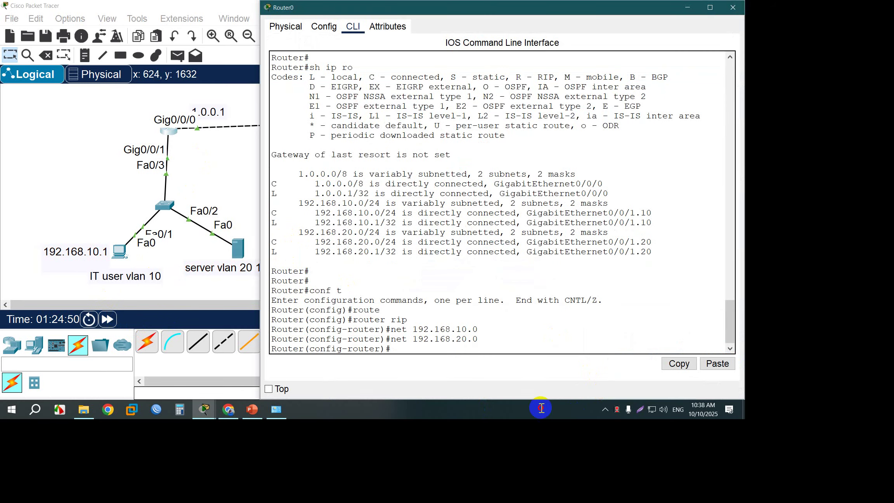
left_click_drag(478, 343, 272, 316)
key("alt+Tab")
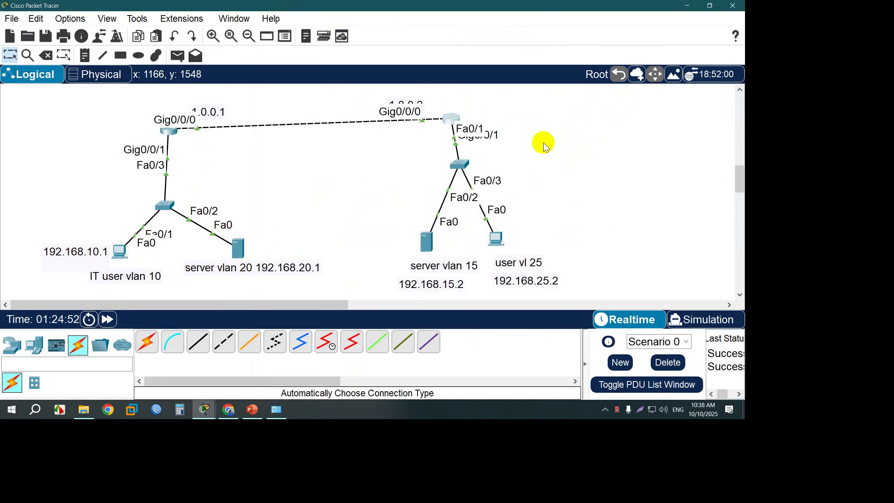
key("alt+Tab")
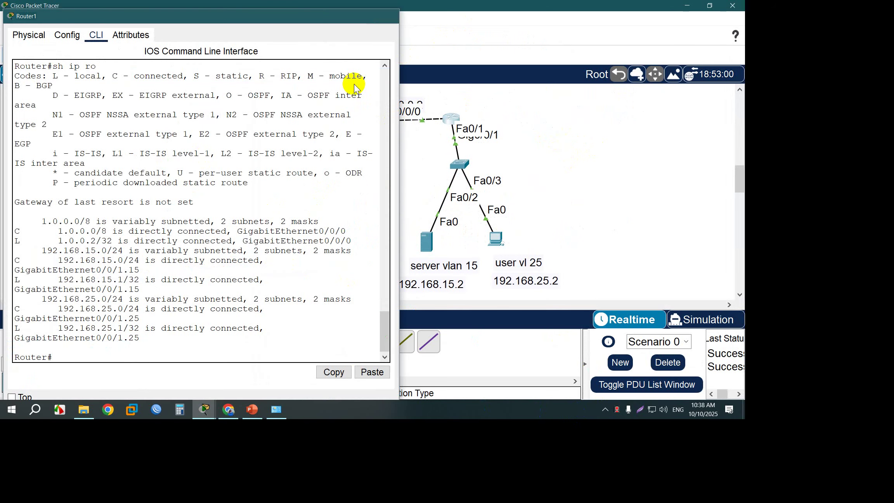
- Advertise network 1.0.0.0 in Router0's RIP process
key("alt+Tab")
left_click(207, 159)
left_click(512, 423)
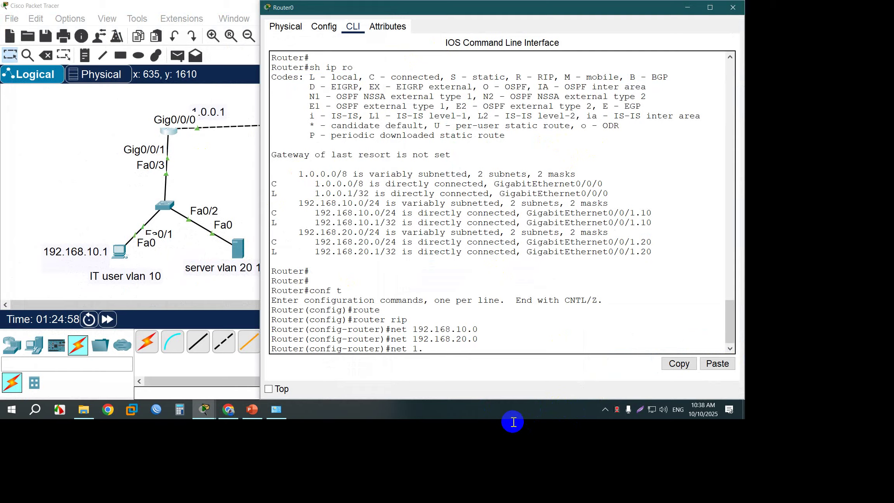
type("0.0.")
key("Return")
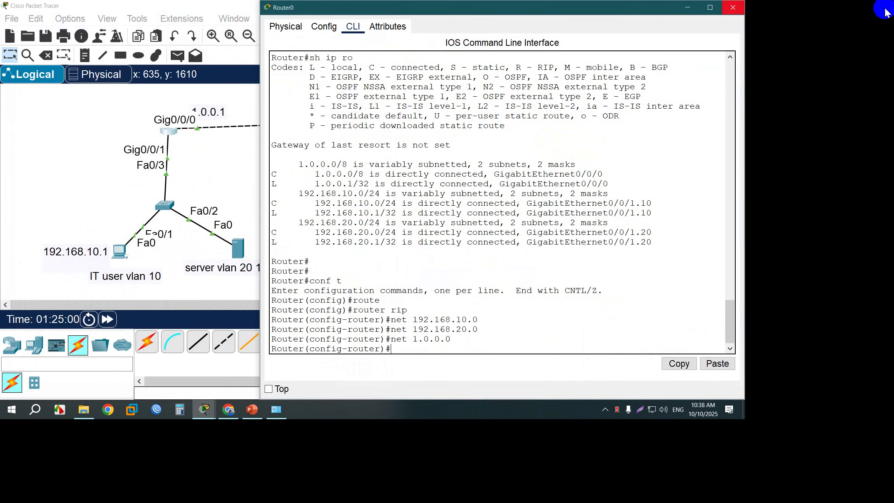
- Switch to Router1's command line and enter global configuration mode with "conf t"
key("alt+Tab")
key("alt+Tab")
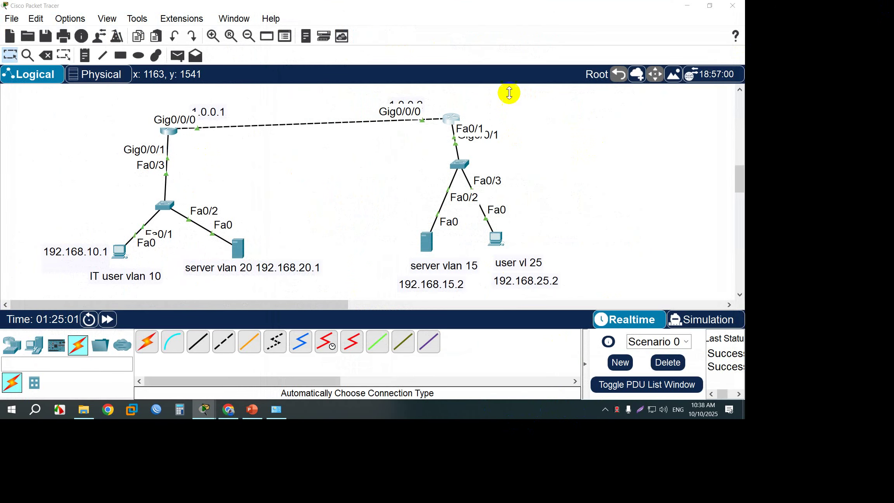
left_click_drag(587, 18, 334, 25)
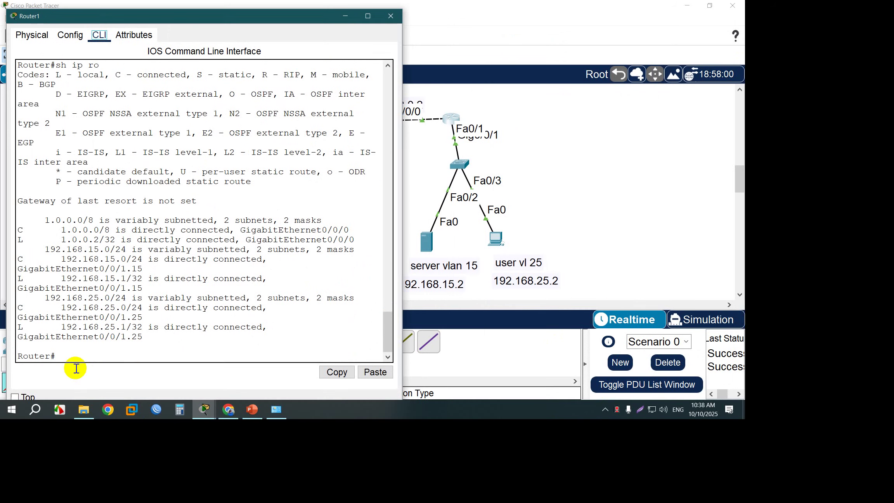
key("Return")
type("co")
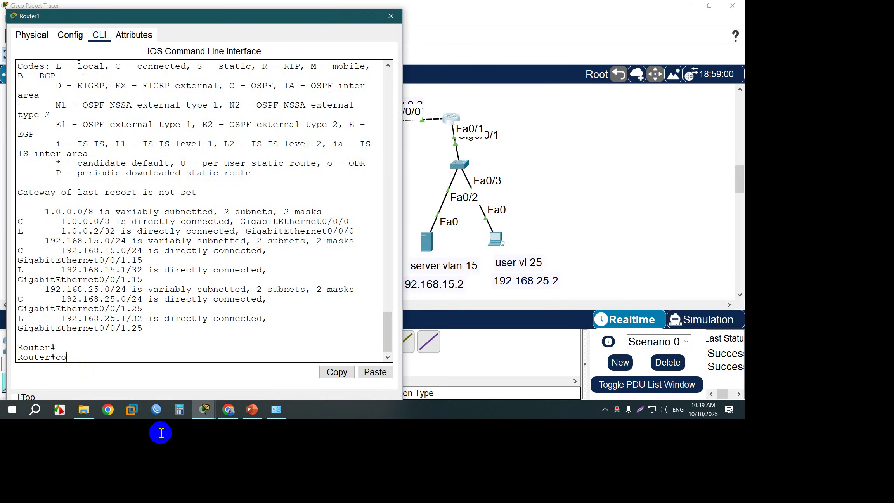
type("nf t")
key("Return")
key("Return")
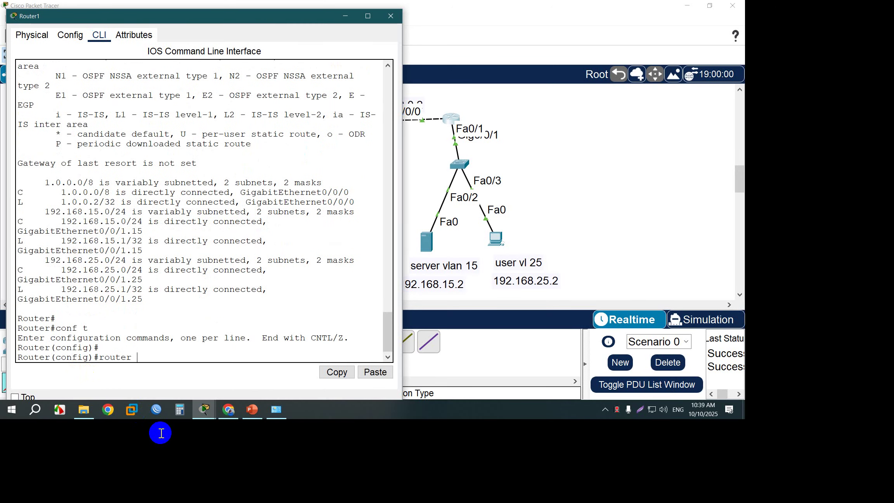
- Start RIP routing on Router1 with "router ri"
type("router i")
key("Return")
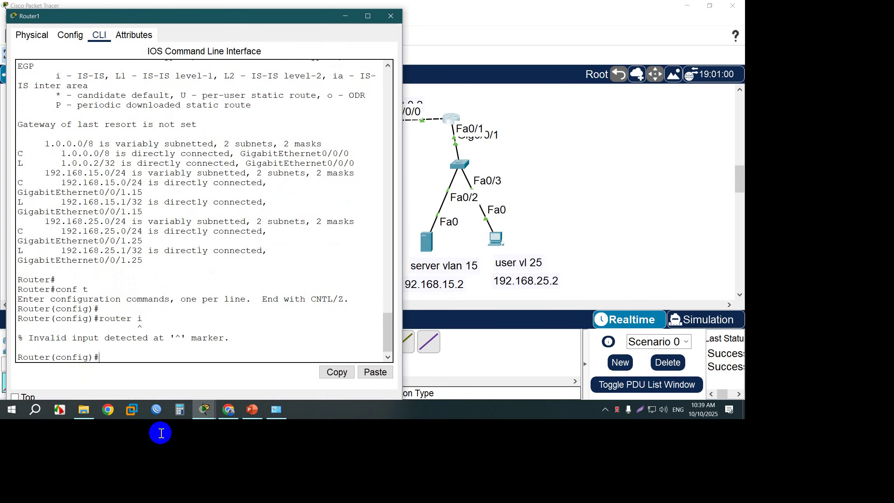
key("Up")
type("ri")
key("Return")
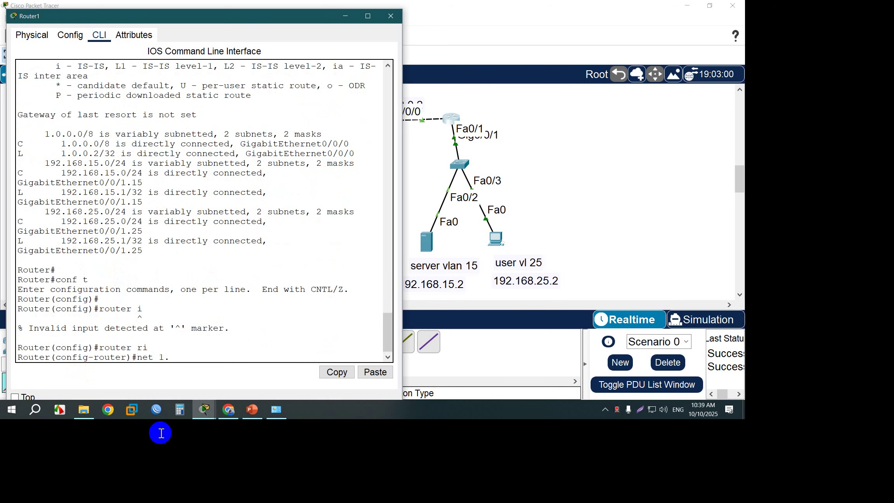
- Advertise networks 1.0.0.0 and 192.168.15.0 in Router1's RIP process and close the router window
type("net 1.0.0.0")
key("Return")
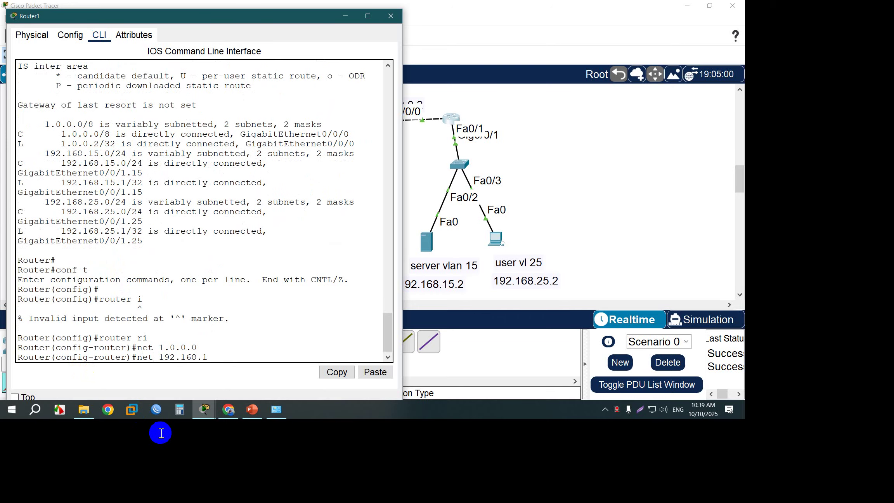
type("net 192.168.15.0")
key("Return")
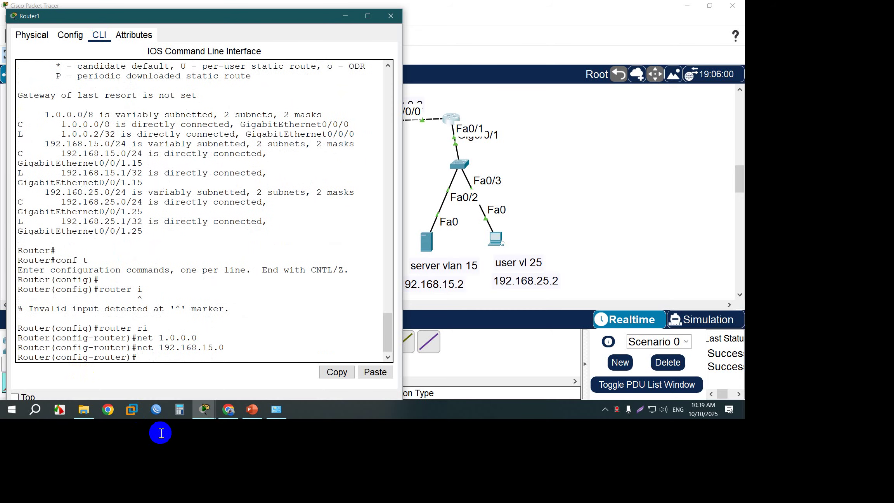
left_click(391, 16)
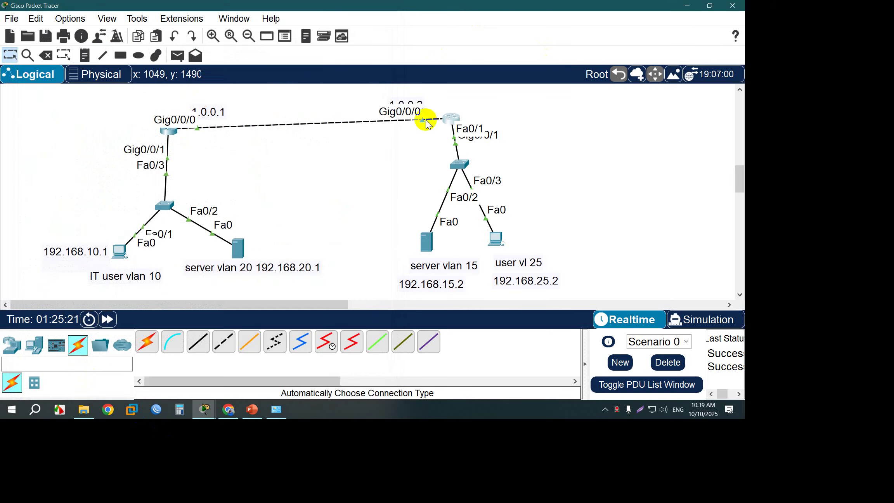
- Test cross-site connectivity with a simple PDU from the VLAN 20 server to the VLAN 15 server and check its status
left_click(177, 55)
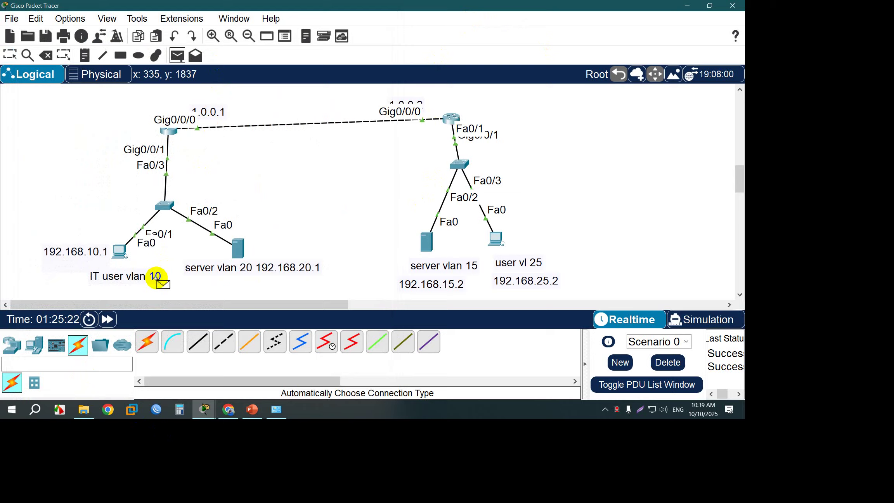
left_click(284, 300)
left_click(515, 285)
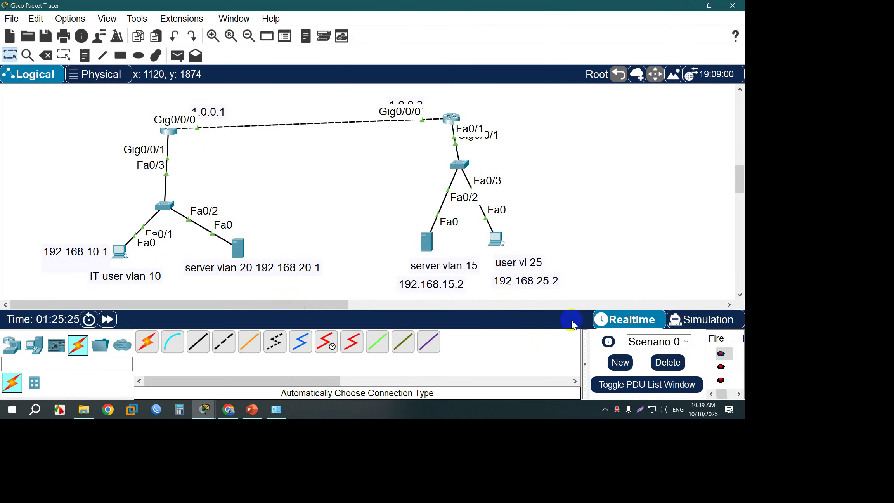
left_click(885, 472)
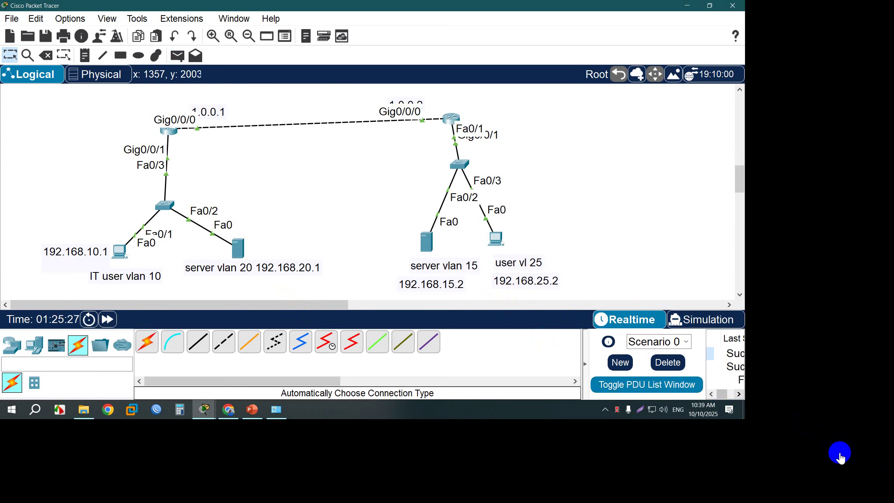
- Clear the PDU scenario and send a simple PDU from the VLAN 10 PC to the VLAN 15 server
left_click(800, 434)
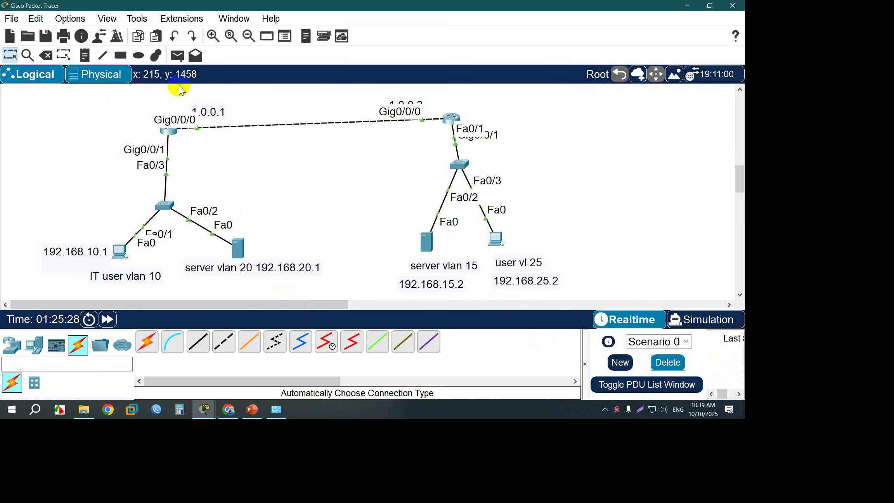
left_click(212, 69)
left_click(150, 302)
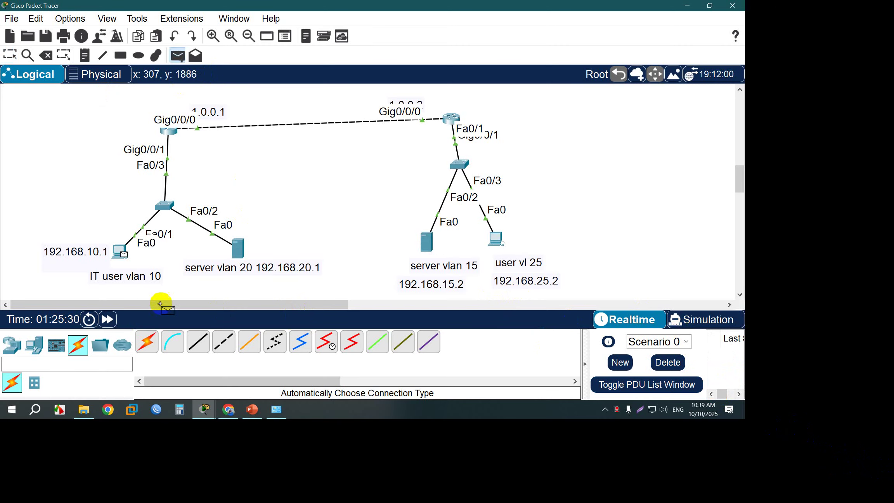
left_click(513, 293)
left_click(888, 471)
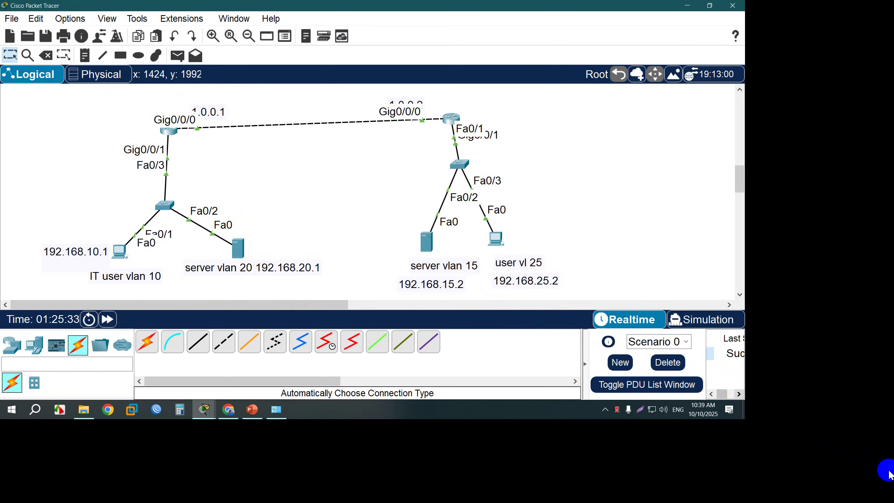
- Send a simple PDU from the VLAN 20 server to the VLAN 15 server and check its status
left_click(178, 55)
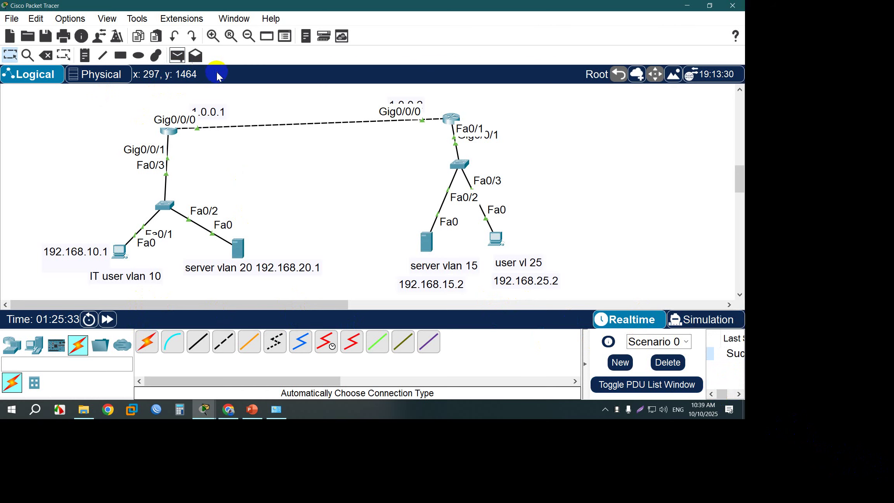
left_click(286, 302)
left_click(511, 294)
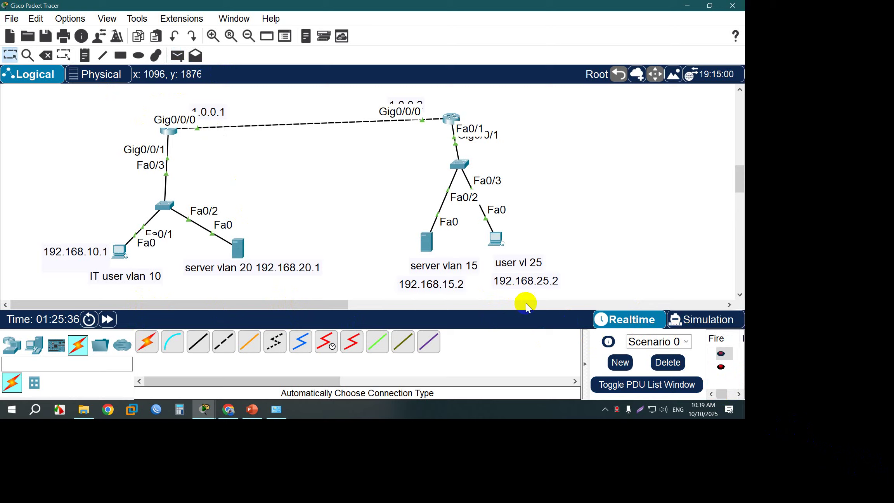
left_click(887, 471)
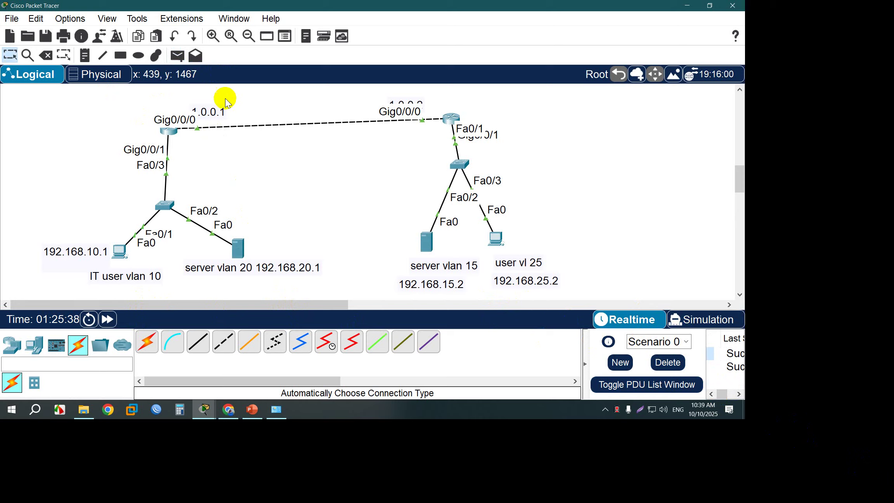
- Send a simple PDU from the VLAN 25 PC to the VLAN 20 server and check its status
left_click(177, 55)
left_click(496, 238)
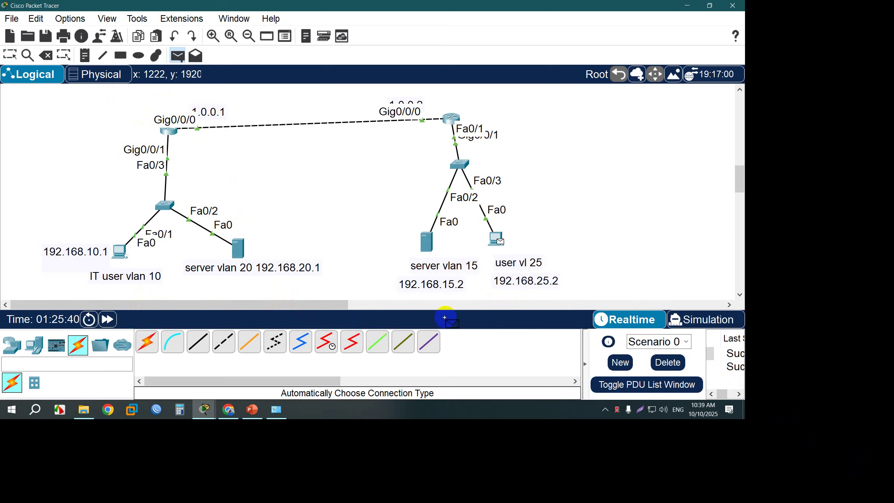
left_click(284, 300)
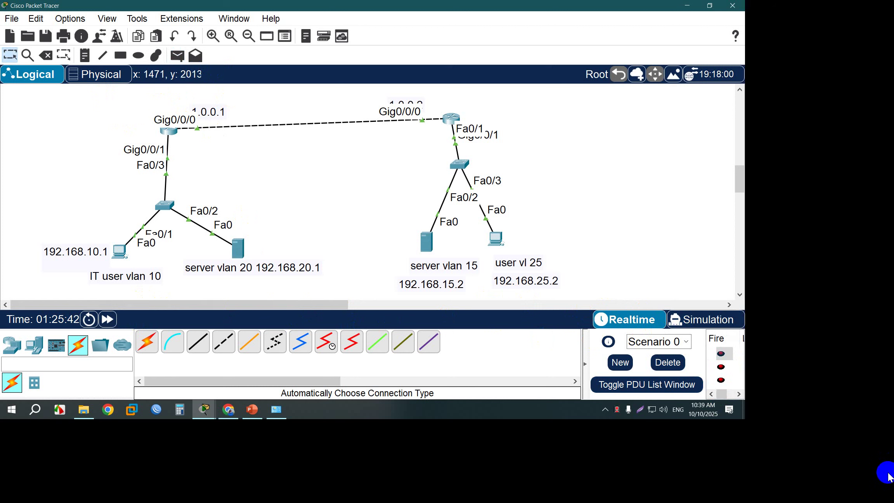
left_click(888, 476)
left_click(888, 480)
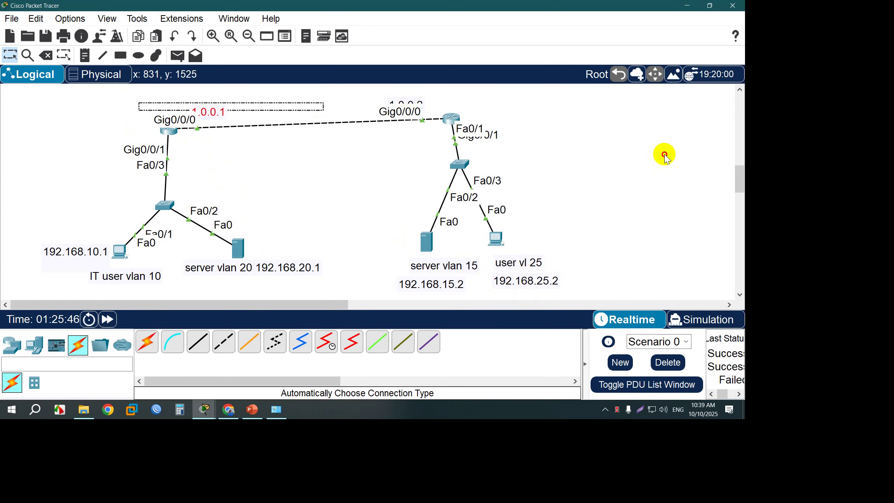
left_click_drag(416, 157, 590, 244)
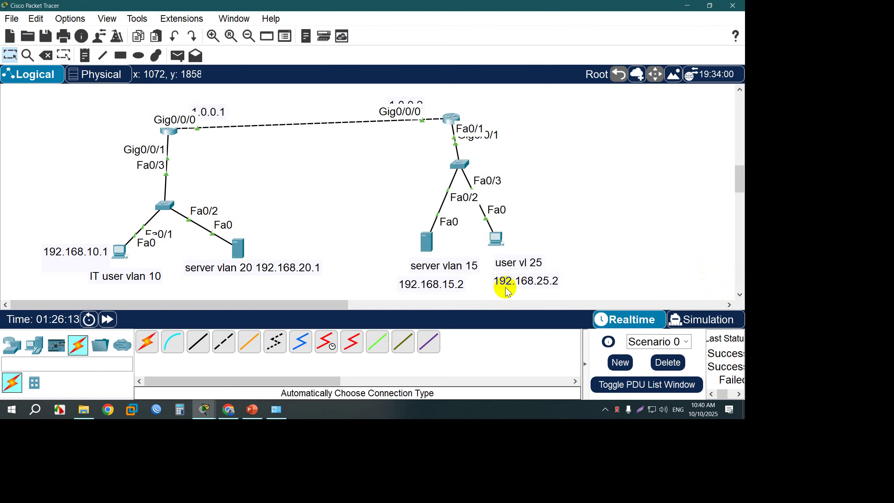
- Examine the services offered by the VLAN 15 server, including its HTTP settings, and close the server window
left_click(426, 241)
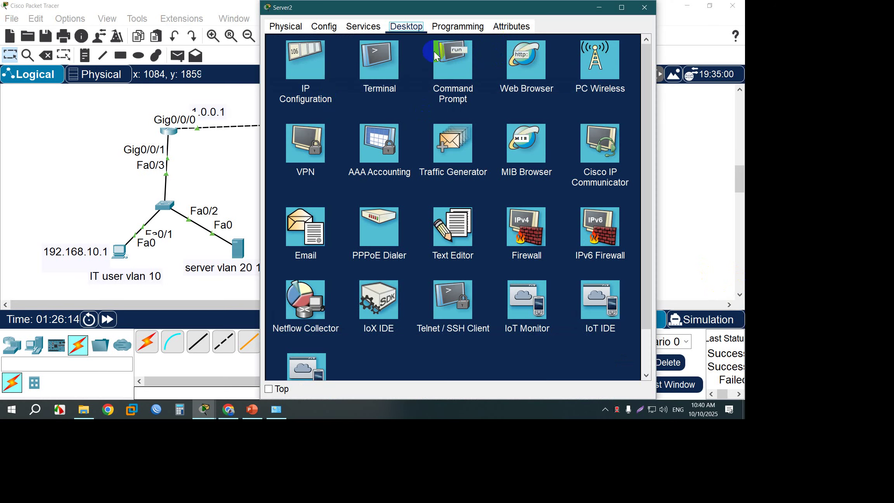
left_click(364, 26)
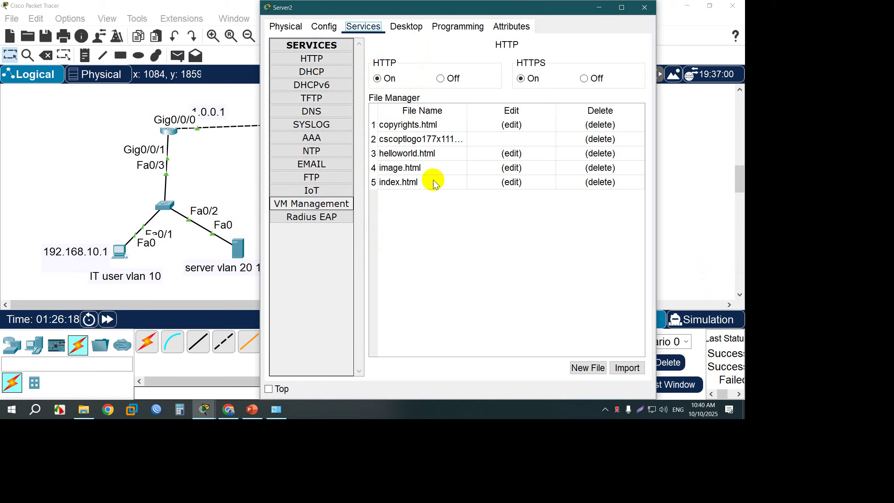
left_click_drag(597, 11, 353, 28)
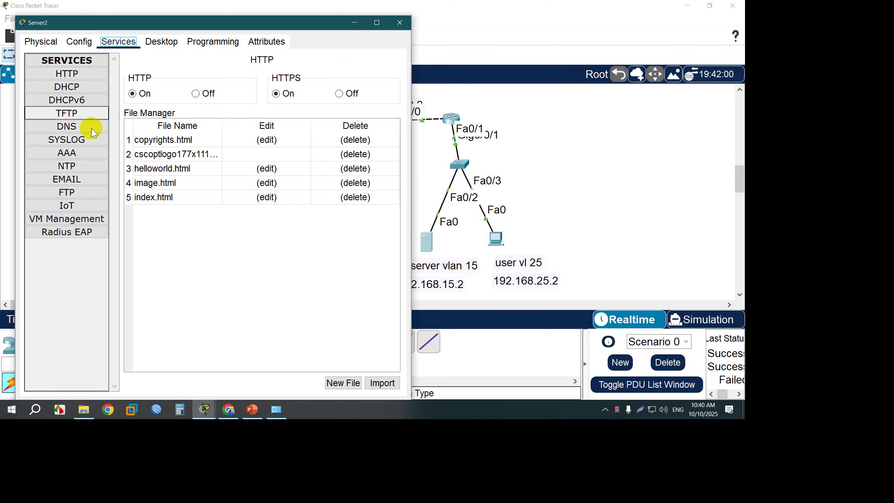
left_click(482, 29)
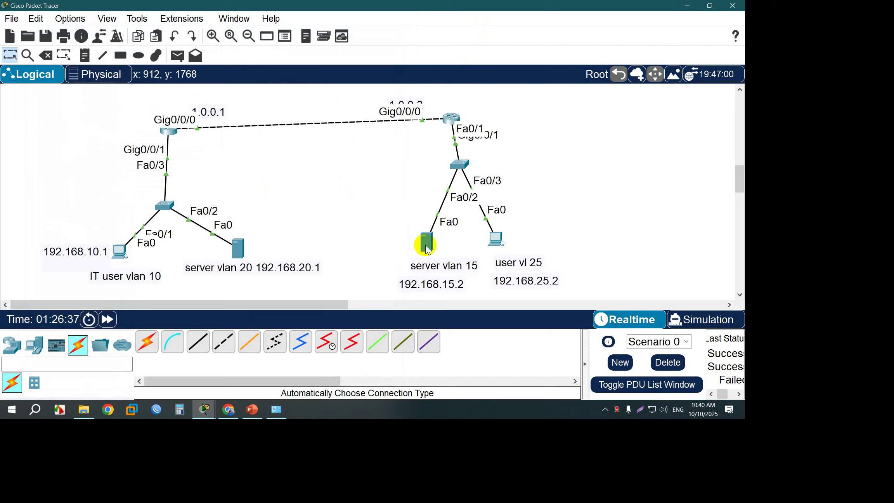
- Move the VLAN 25 PC slightly away from the VLAN 15 server and test a simple PDU from the PC to that server
left_click_drag(590, 282, 615, 279)
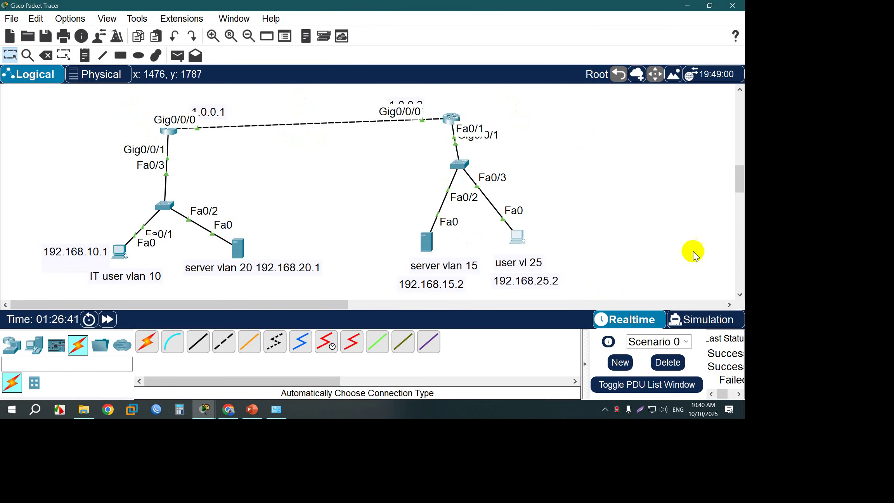
left_click(177, 56)
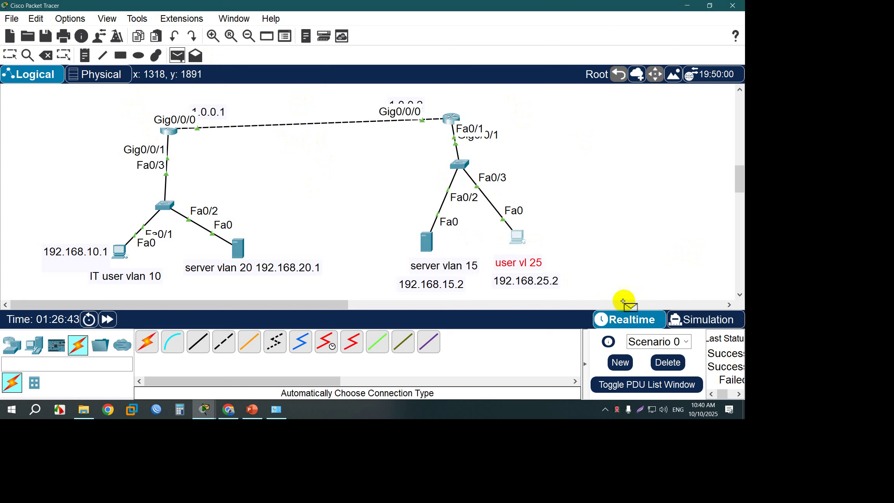
left_click(515, 289)
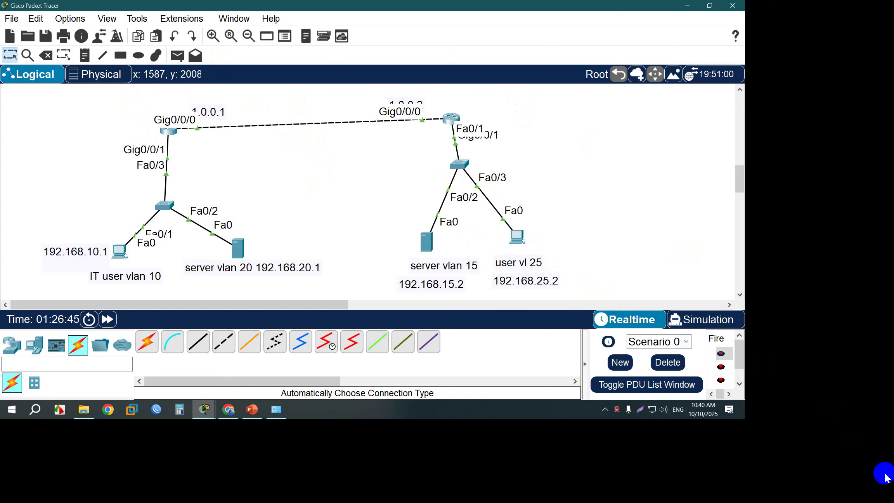
scroll(885, 478, "right", 3)
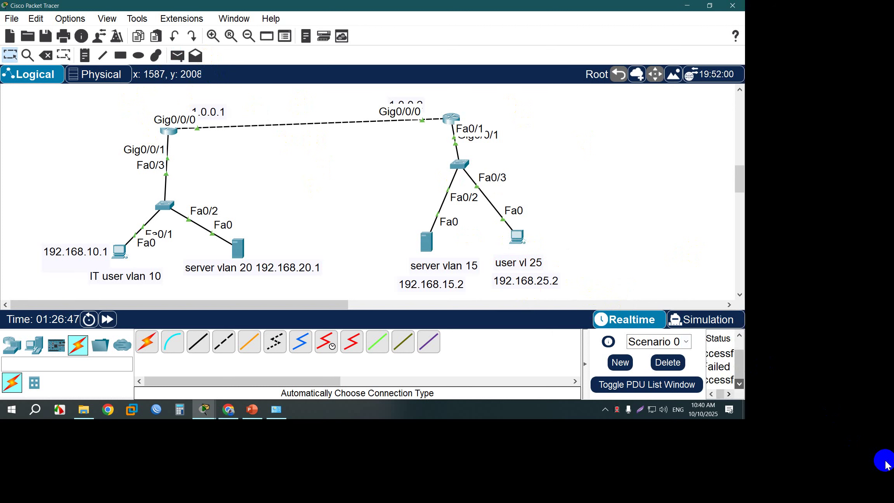
scroll(853, 465, "left", 2)
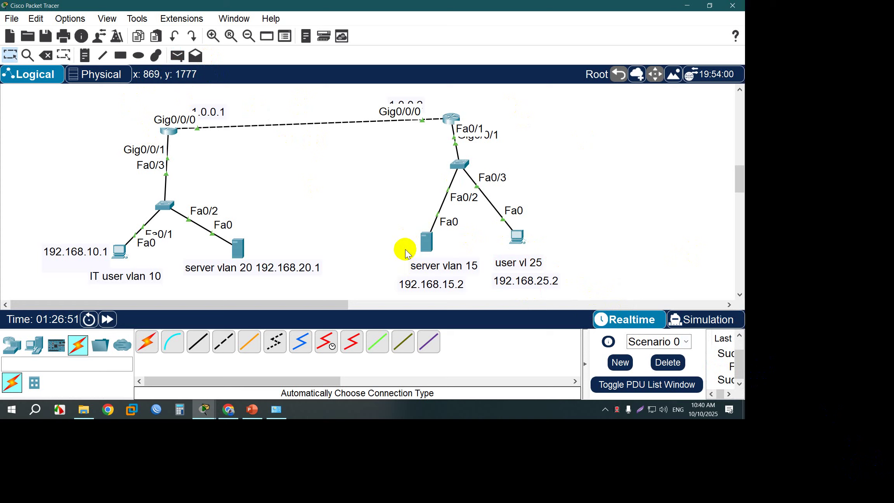
- Clear the PDU scenario and select the devices and labels of the whole topology
left_click(661, 363)
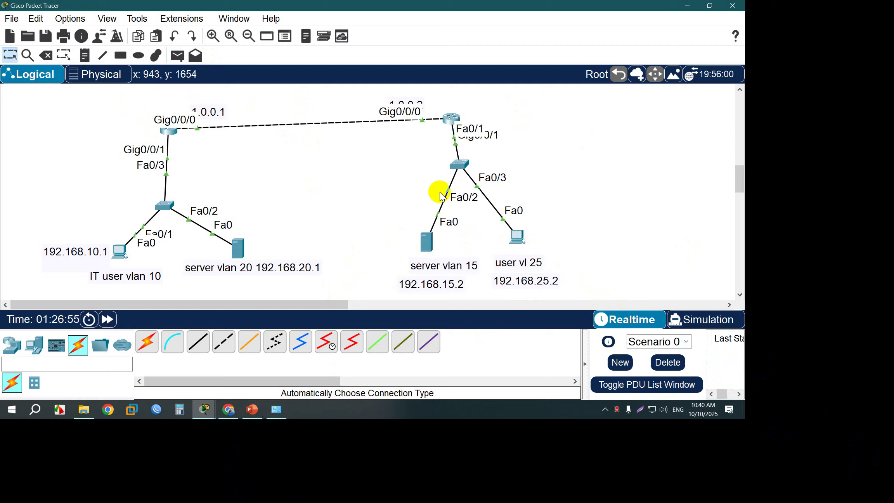
left_click_drag(76, 97, 459, 328)
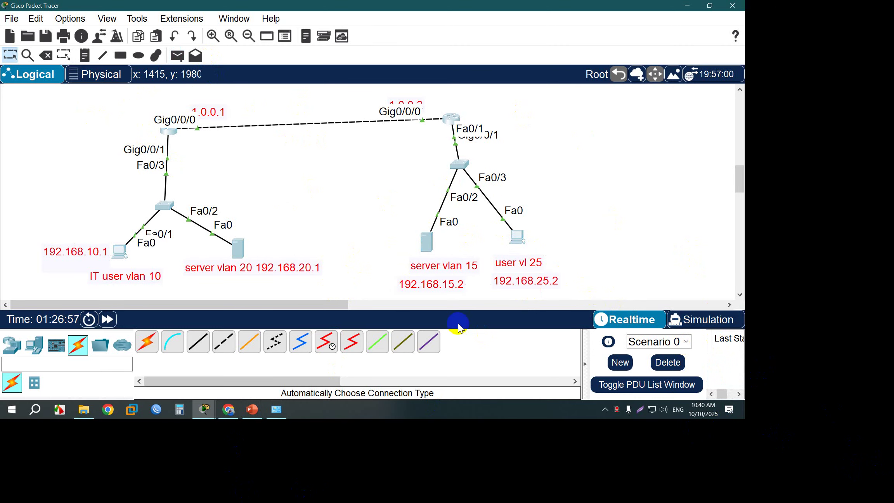
- Deselect the topology and reposition the "IT user vlan 10", "server vlan 15" and 192.168.15.2 labels closer beneath their devices
left_click(333, 262)
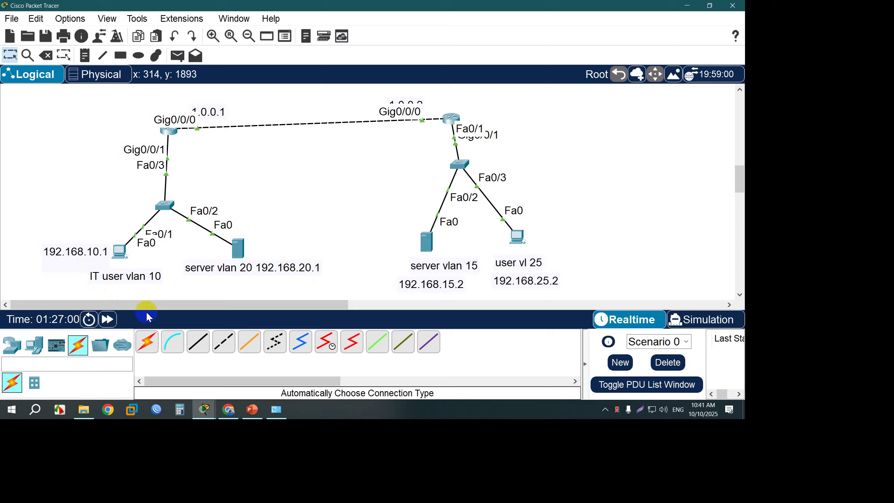
left_click_drag(124, 276, 128, 327)
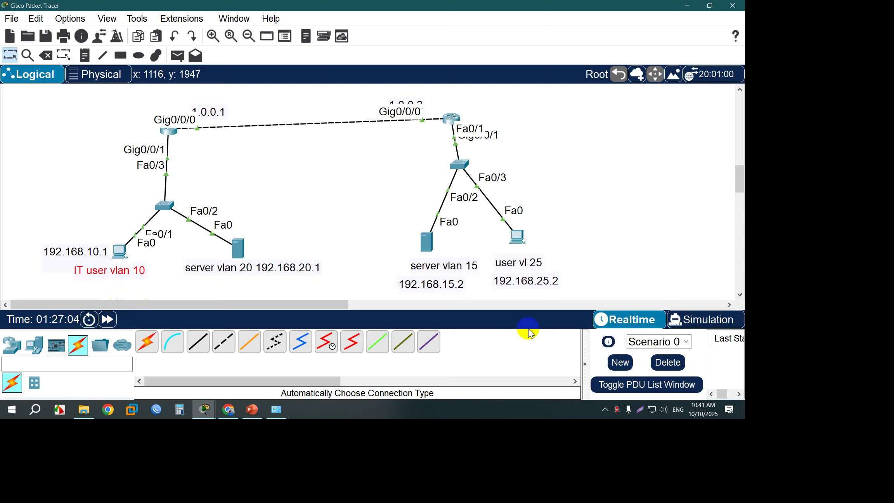
mouse_move(529, 325)
left_mouse_down()
mouse_move(508, 319)
mouse_move(523, 337)
left_mouse_up()
left_click(435, 283)
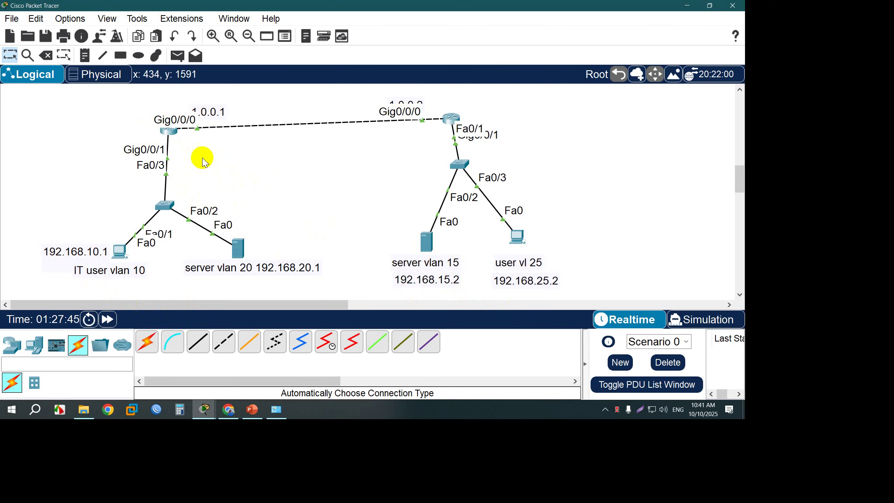
- Review Router0's connected routes and RIP network commands in its command line, and close the router window
key("alt+Tab")
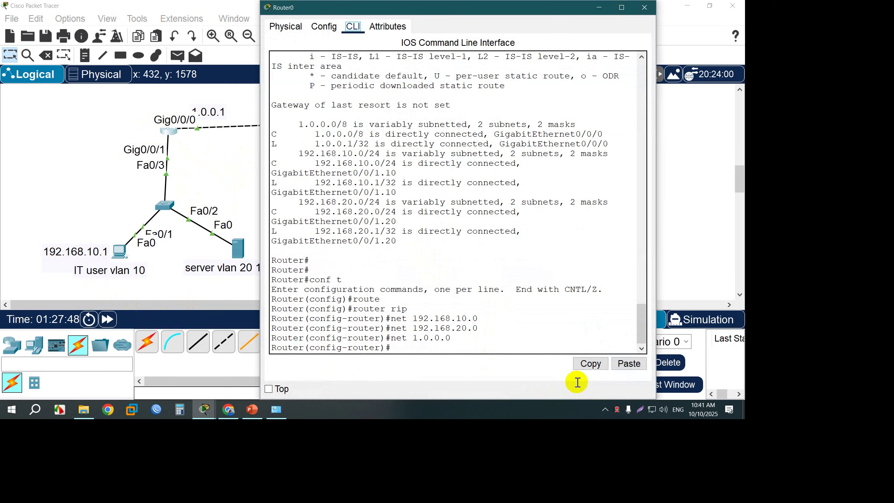
scroll(521, 309, "up", 10)
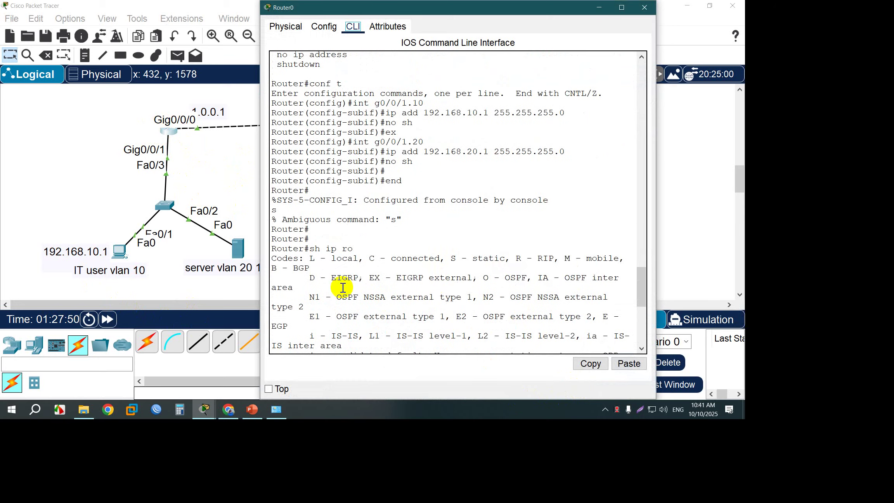
scroll(556, 338, "down", 9)
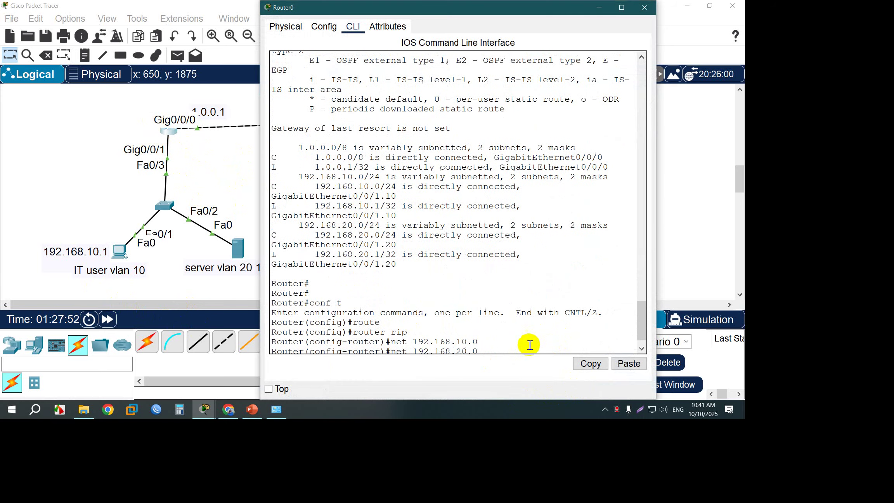
left_click_drag(327, 190, 443, 310)
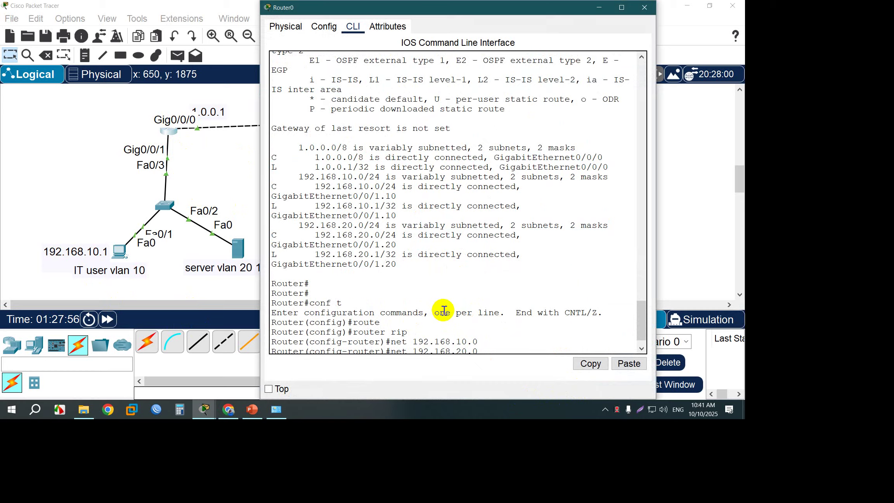
left_click_drag(360, 174, 465, 173)
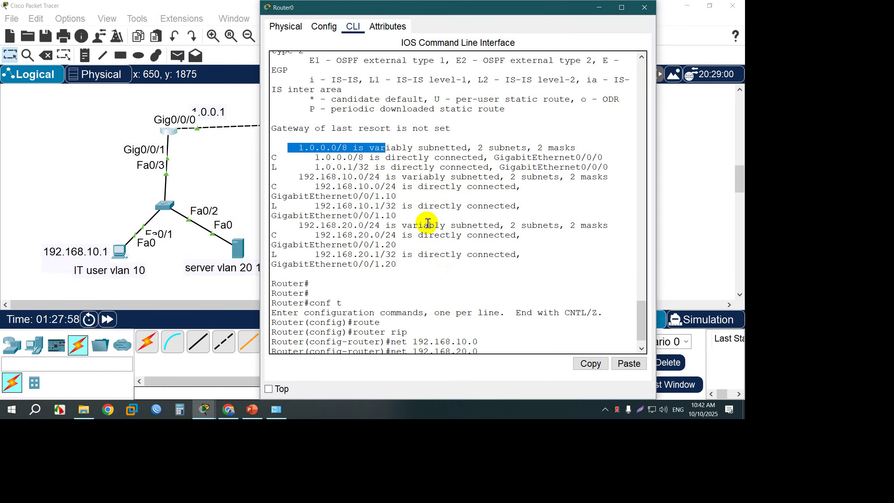
left_click_drag(433, 222, 487, 220)
left_click_drag(407, 265, 494, 267)
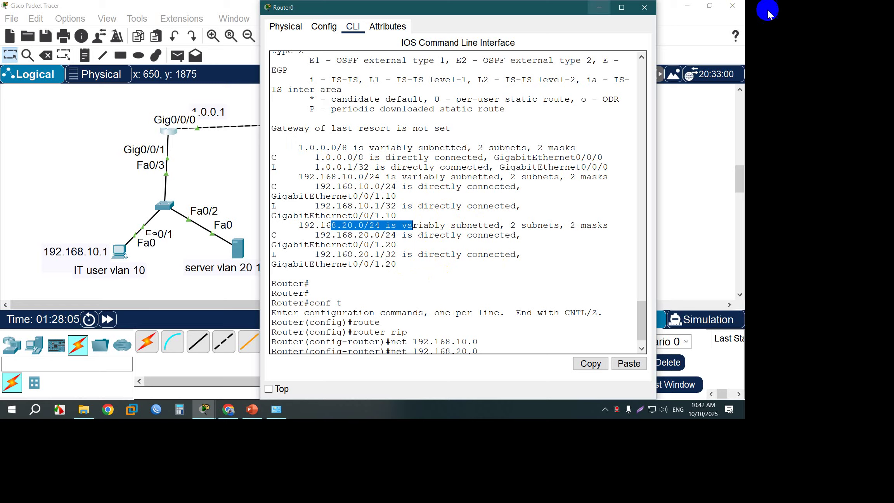
left_click(644, 8)
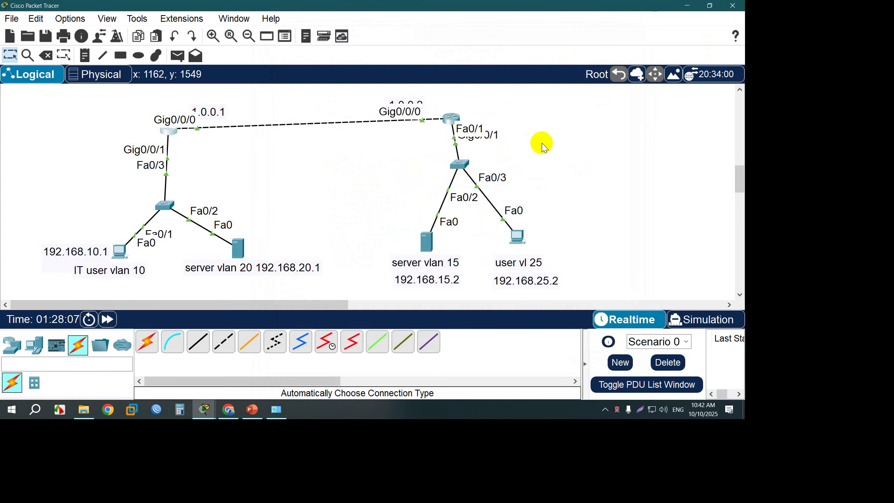
- Examine Router1's connected routes for 1.0.0.0, 192.168.15.0 and 192.168.25.0 and compare them with its RIP network commands
left_click(451, 119)
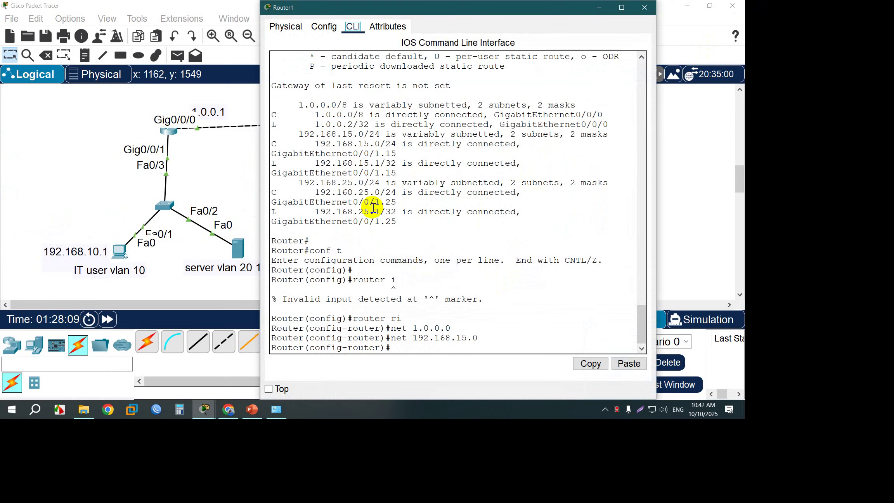
left_click_drag(368, 124, 305, 124)
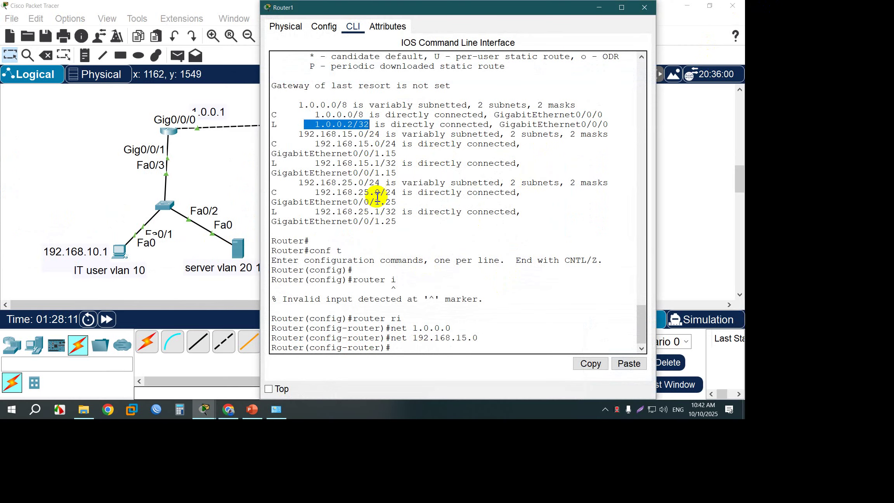
left_click_drag(391, 163, 314, 163)
left_click_drag(373, 192, 331, 192)
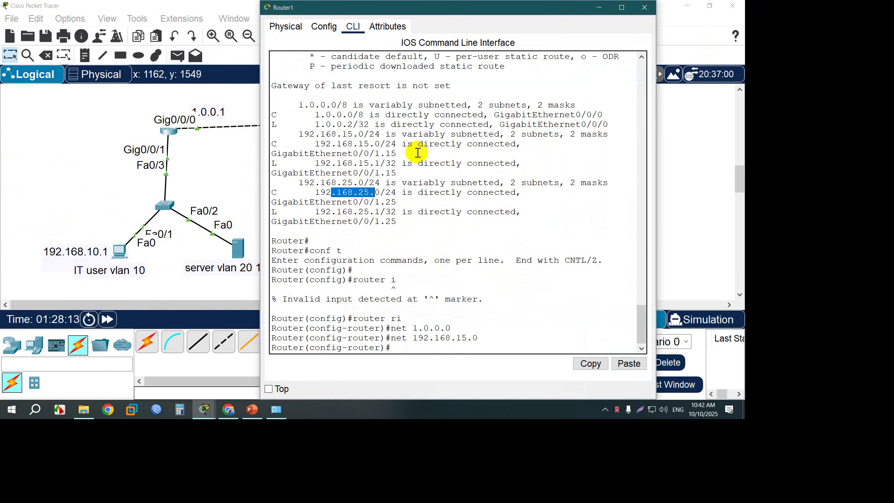
left_click_drag(358, 114, 309, 114)
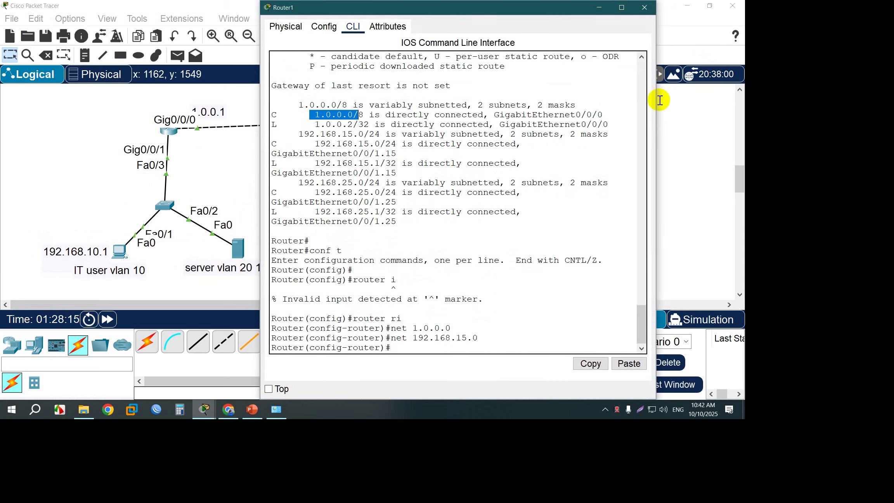
left_click_drag(412, 328, 331, 328)
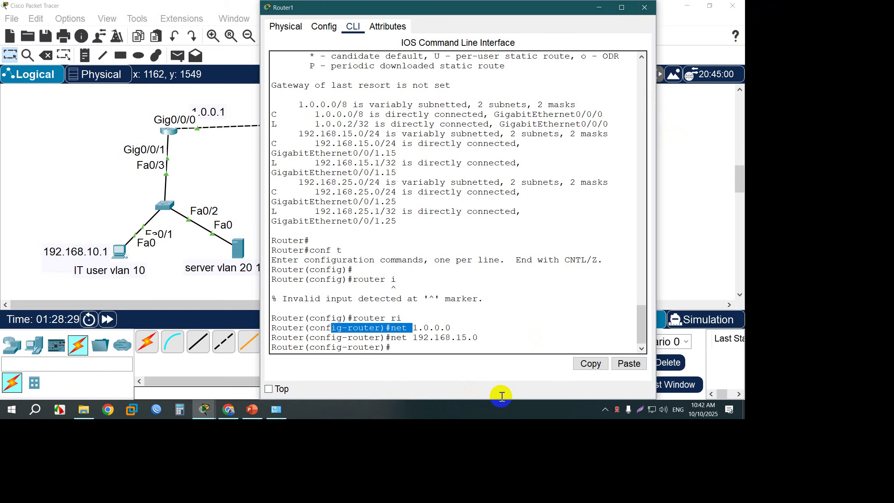
left_click_drag(483, 381, 423, 380)
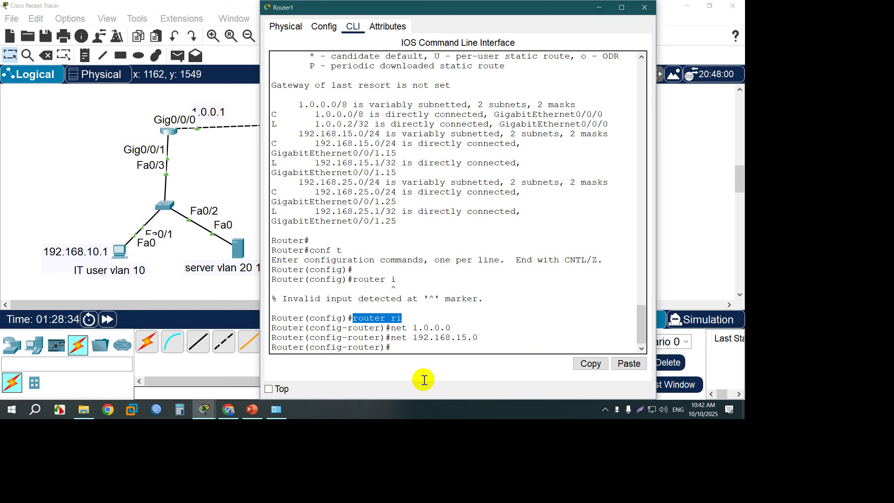
left_click_drag(423, 380, 462, 402)
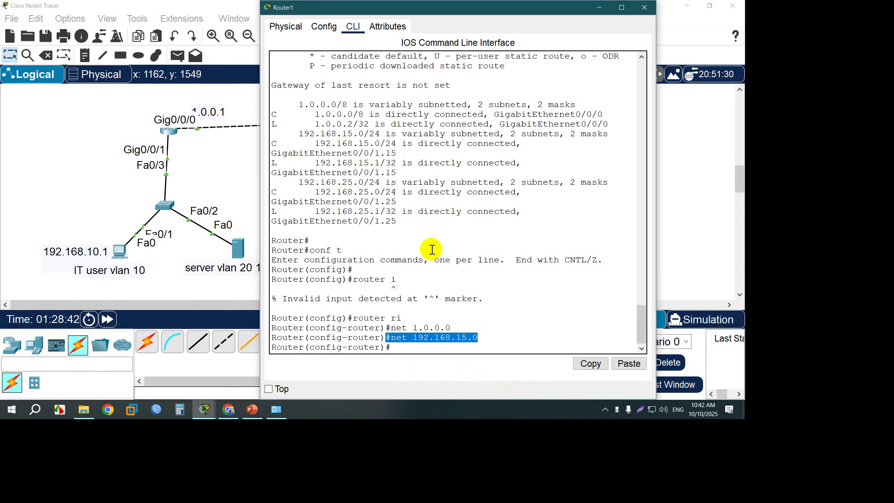
left_click_drag(409, 229, 462, 231)
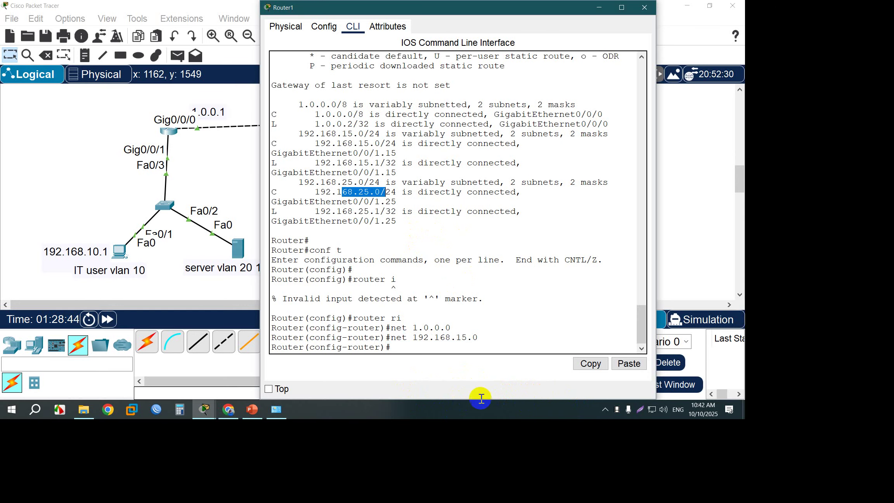
left_click_drag(482, 416, 538, 410)
- Reopen Router0's command line, review its RIP configuration lines, and return to the topology
left_click(200, 153)
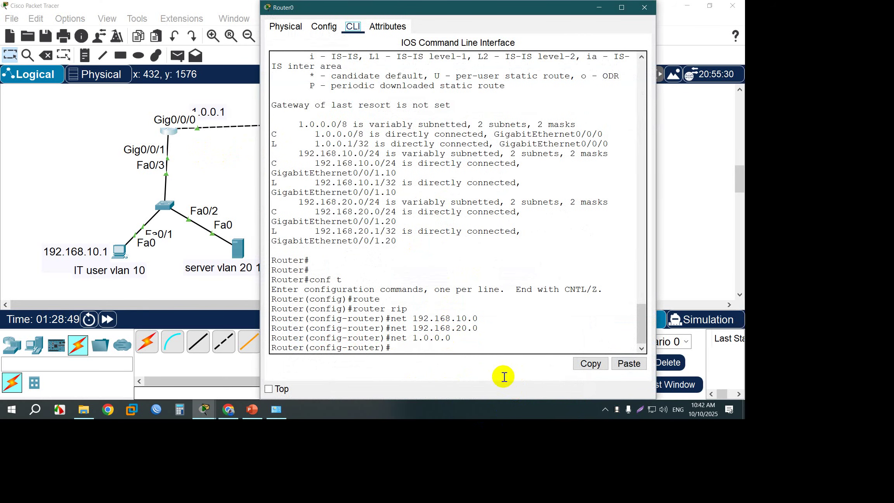
left_click_drag(491, 405, 549, 400)
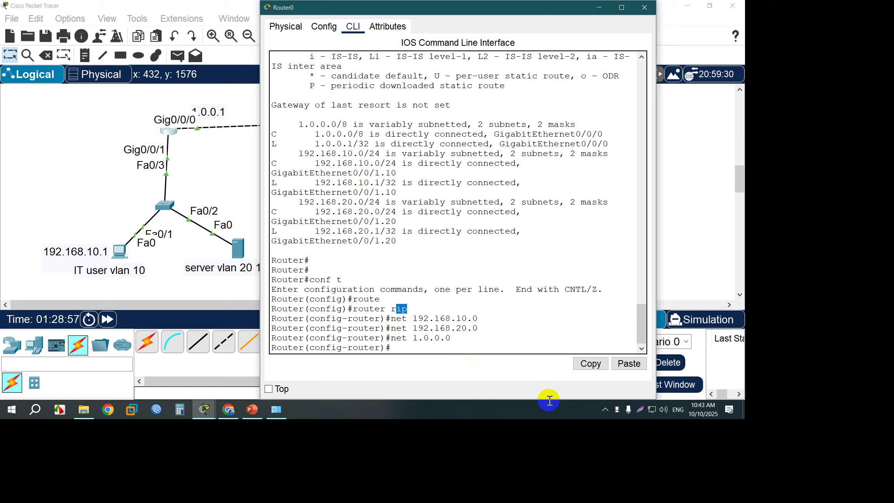
left_click(699, 35)
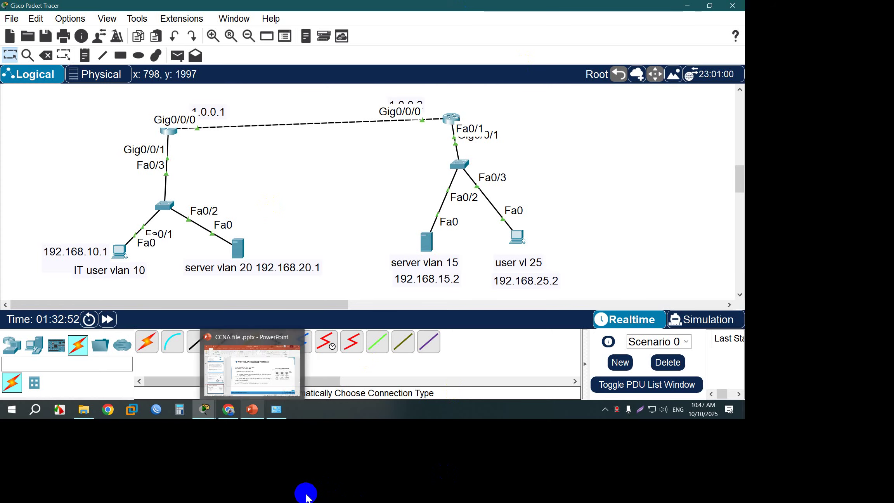
- Switch to PowerPoint to view the VTP (VLAN Trunking Protocol) slide and return to the Packet Tracer workspace
left_click(306, 495)
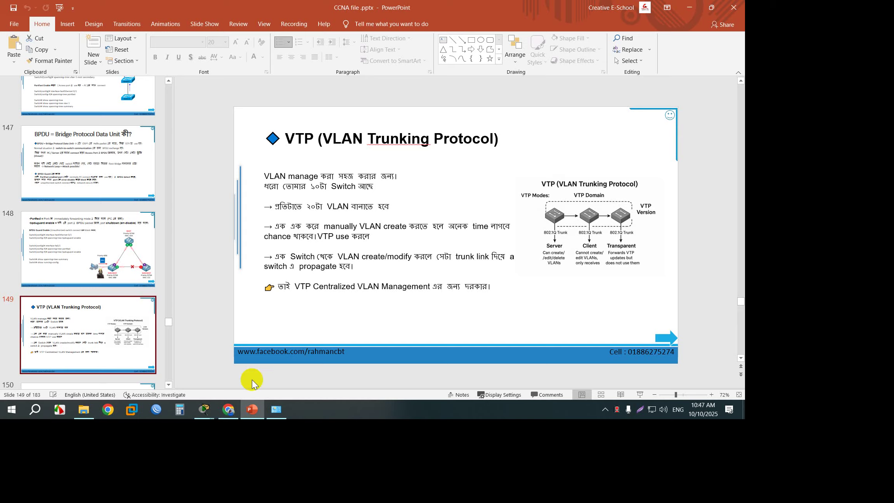
left_click(241, 497)
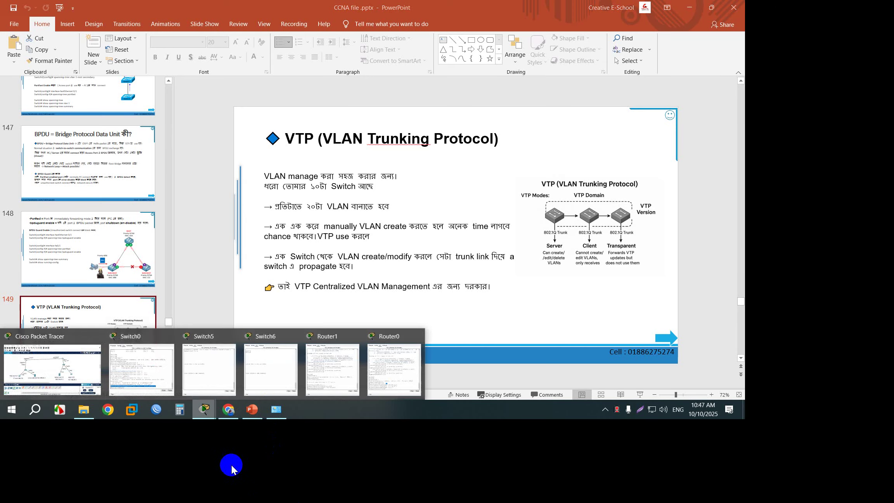
left_click(99, 423)
- Place four 2960 switches in an empty area of the logical workspace below the existing topology
scroll(381, 272, "down", 10)
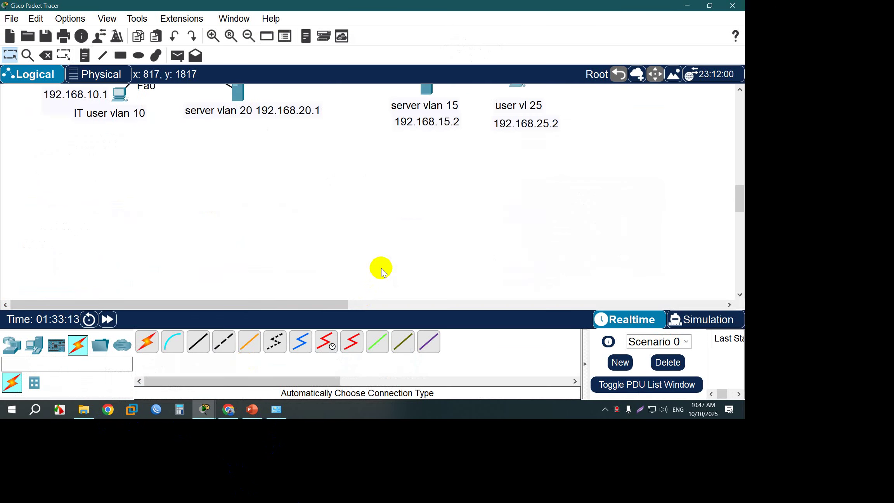
scroll(381, 272, "down", 5)
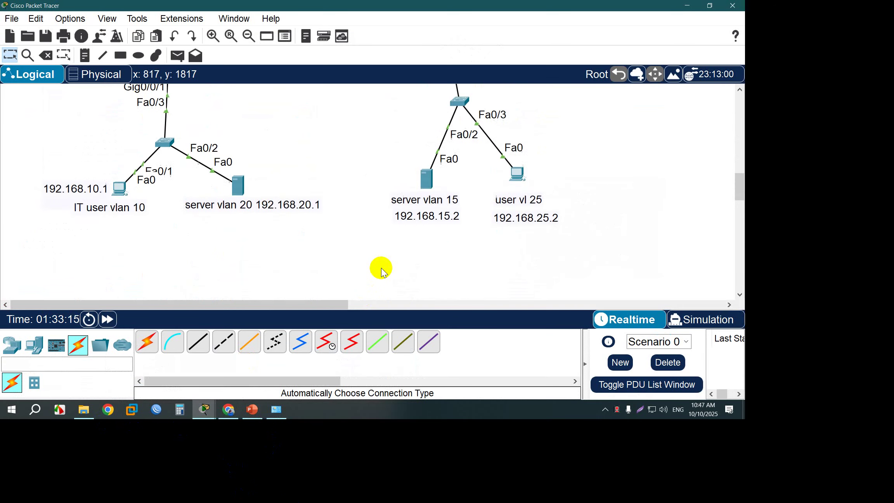
scroll(381, 271, "down", 6)
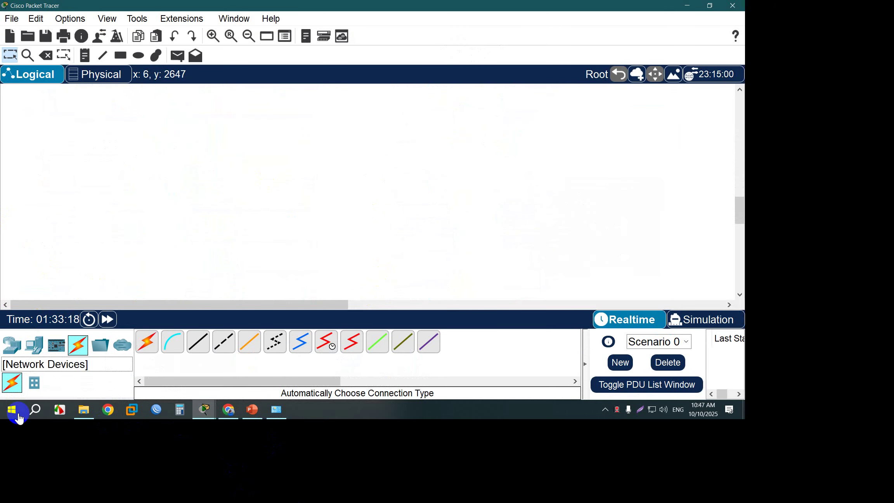
left_click(12, 343)
left_click(34, 382)
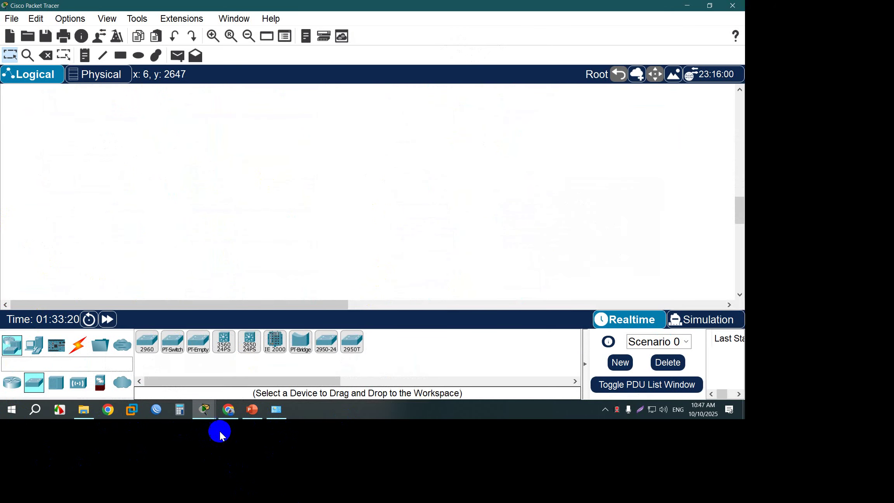
left_click(147, 342)
left_click(184, 133)
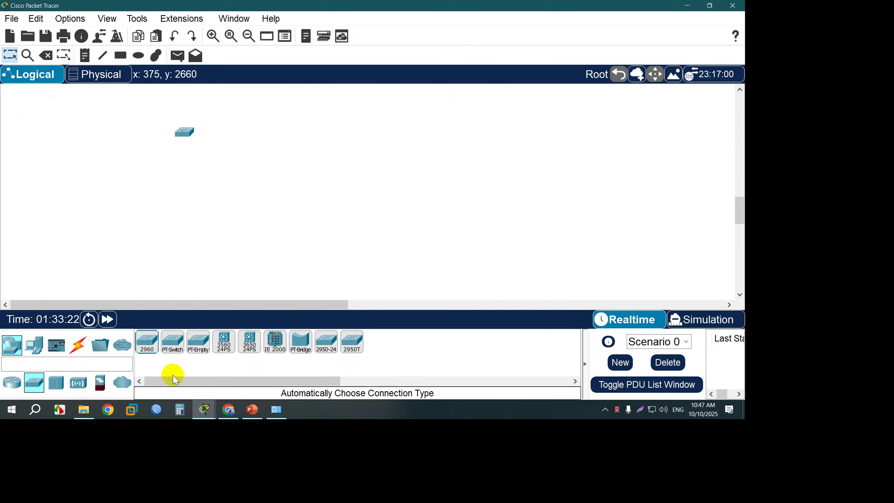
left_click(147, 341)
left_click(292, 157)
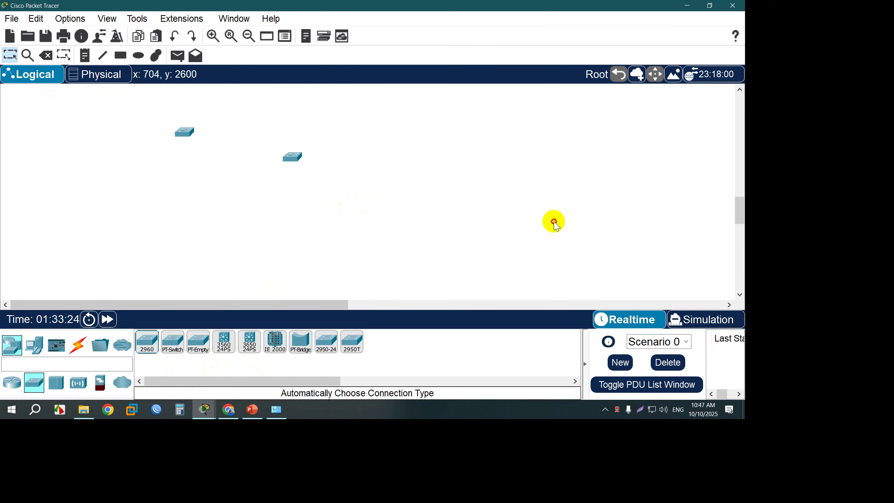
left_click(147, 341)
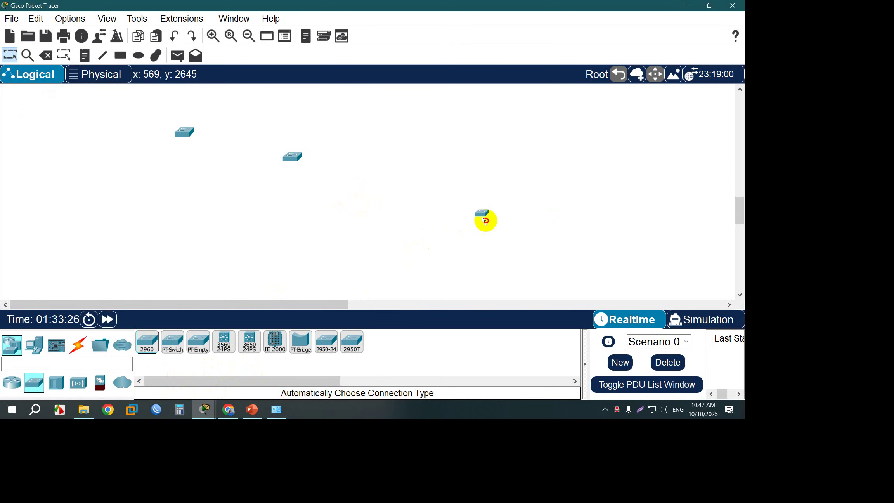
left_click(404, 183)
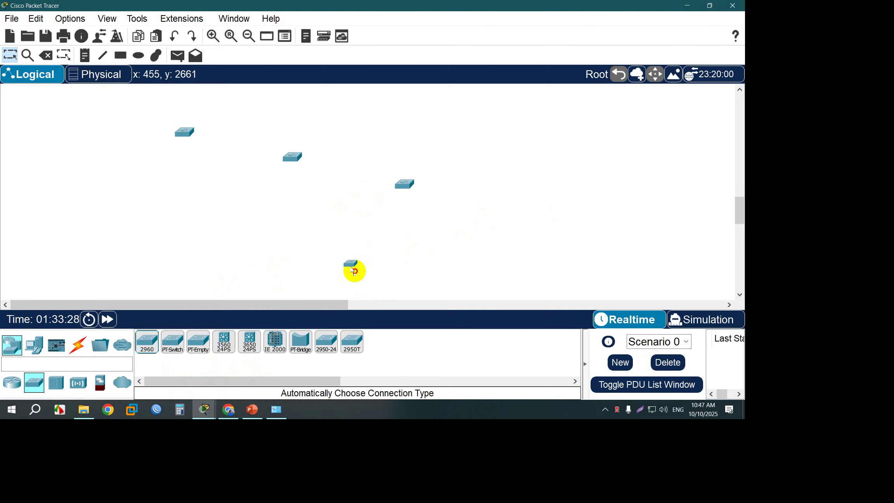
left_click(286, 211)
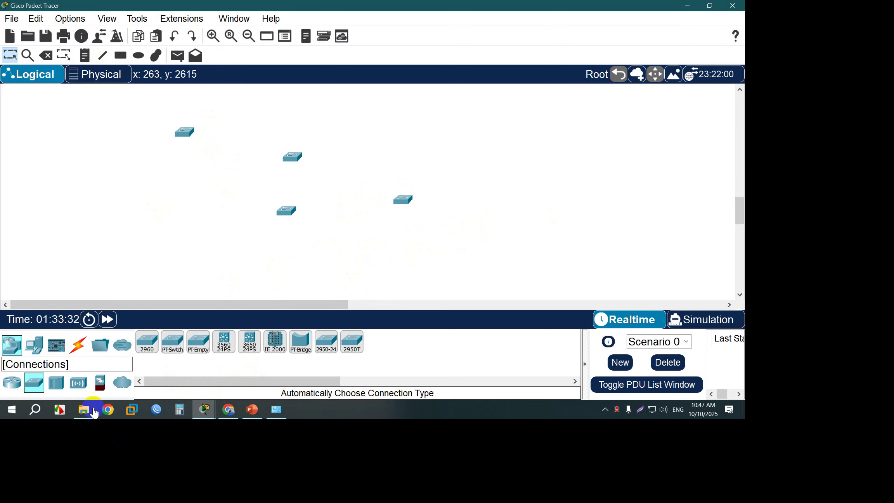
- Open the command line of the new Switch7 and enter global configuration mode with en and conf t
left_click(403, 199)
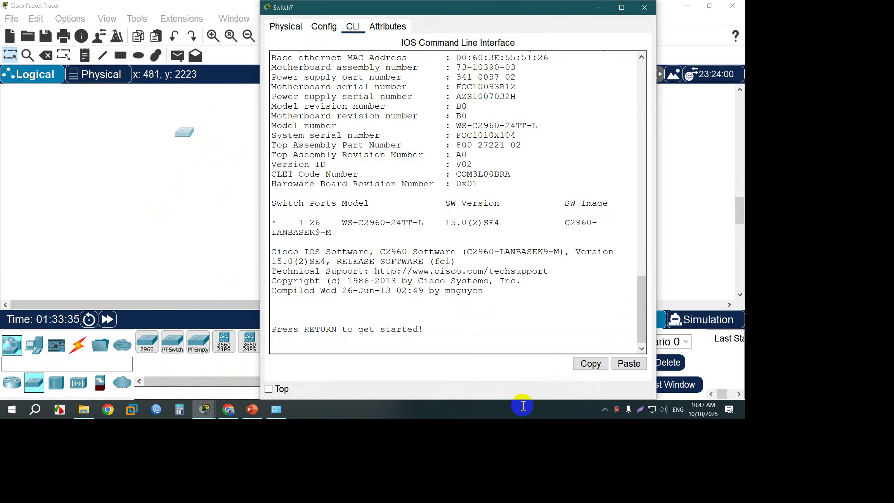
key("Return")
key("Return")
type("en")
key("Return")
type("con")
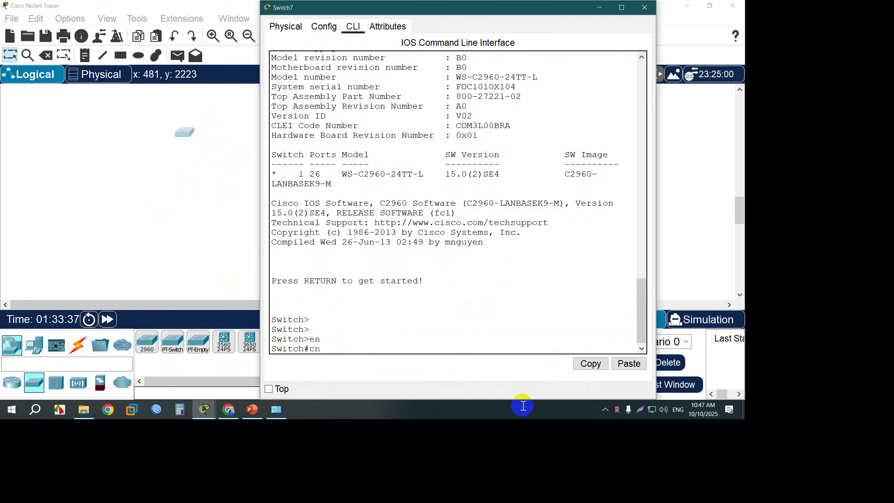
key("BackSpace")
key("BackSpace")
key("BackSpace")
type("conf t")
key("Return")
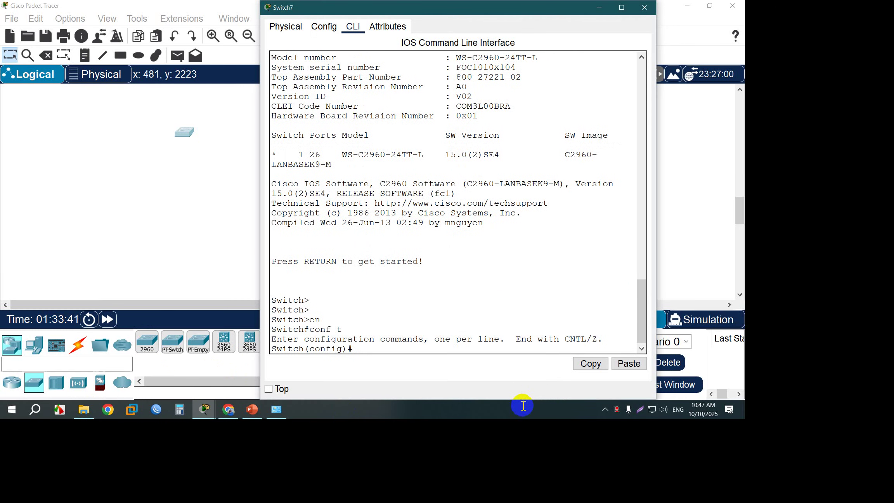
- Switch to File Explorer, select CCNA file .pptx in Downloads, go back to the class ccna folder, and return to Switch7's command line
left_click(102, 497)
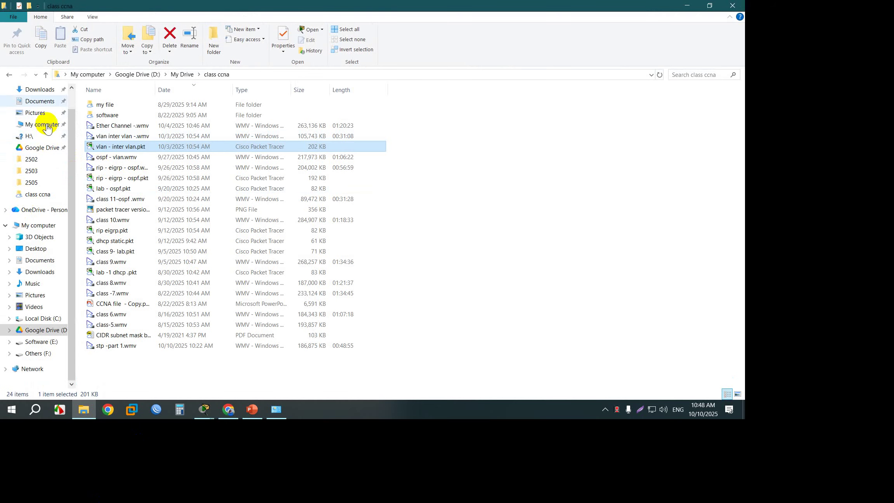
left_click(43, 90)
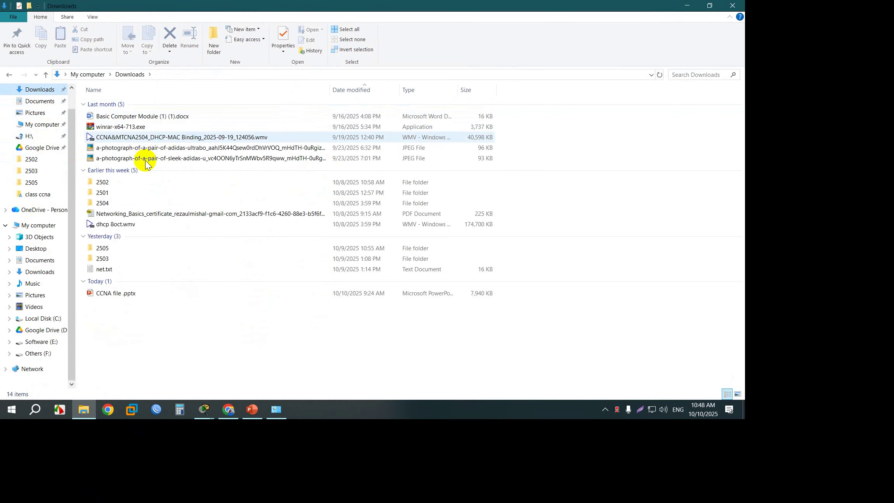
left_click(152, 293)
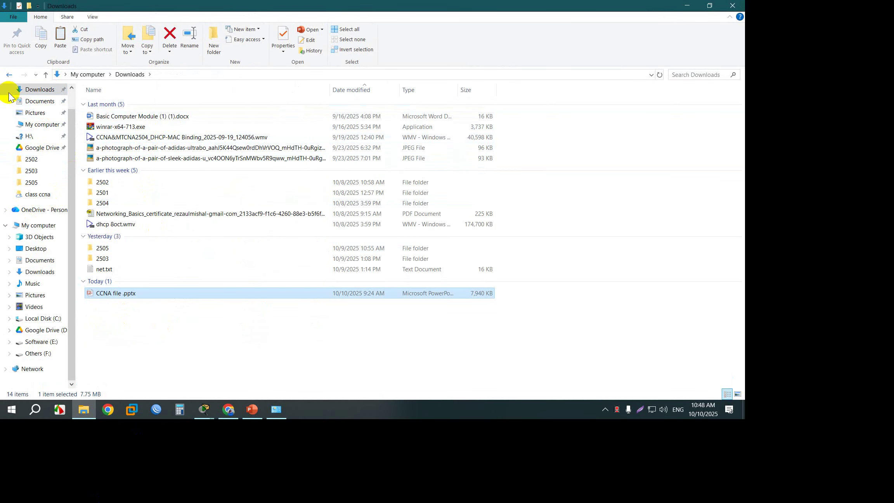
key("alt+Left")
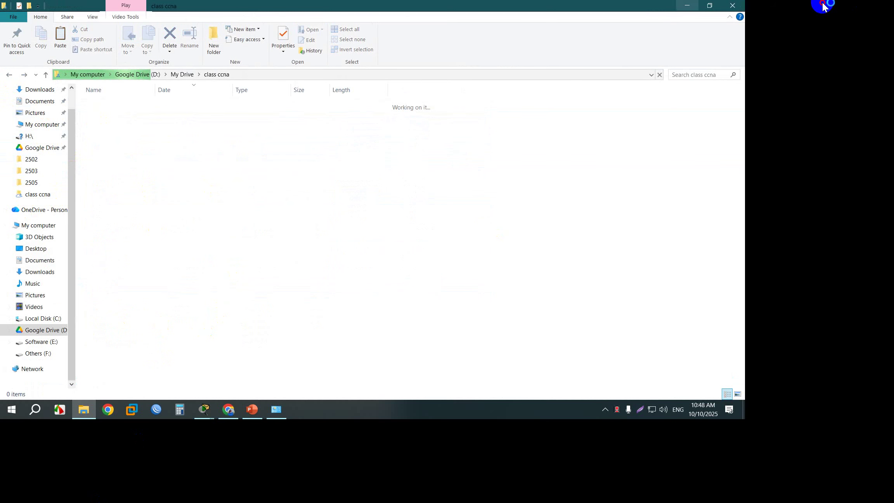
key("alt+Tab")
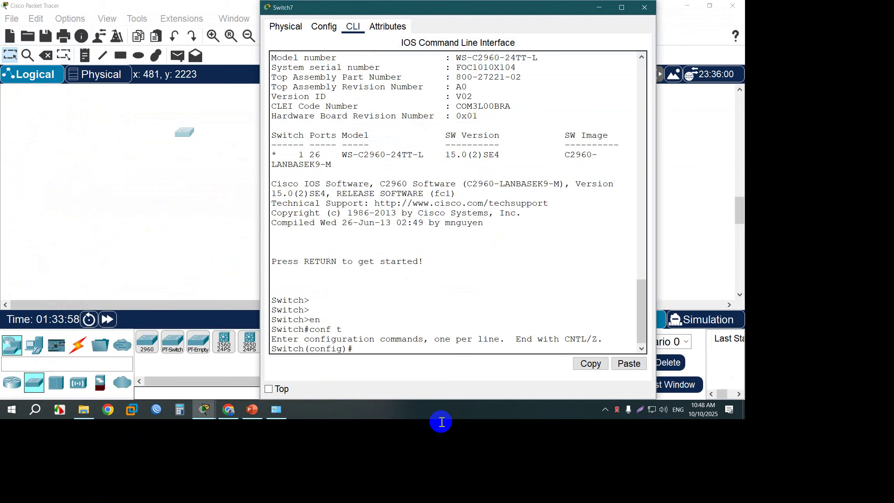
- Begin a vtp domain command in Switch7's global configuration mode, completing the domain keyword
type("vtp d")
key("Tab")
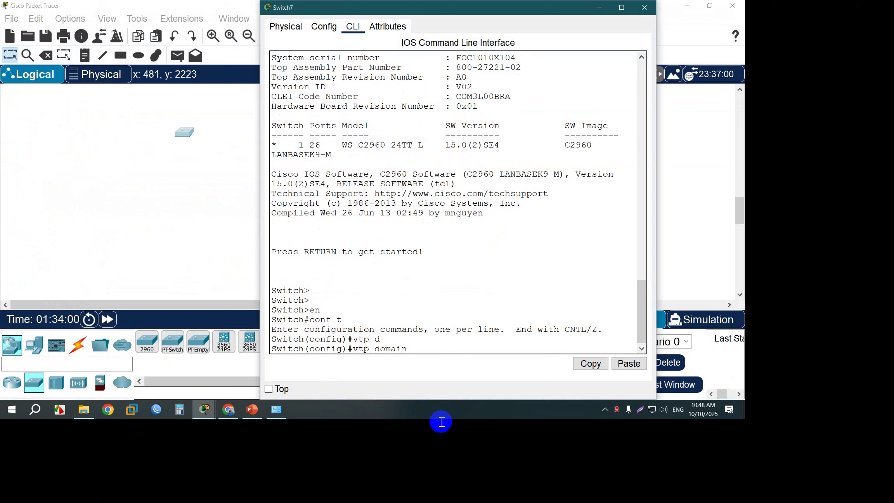